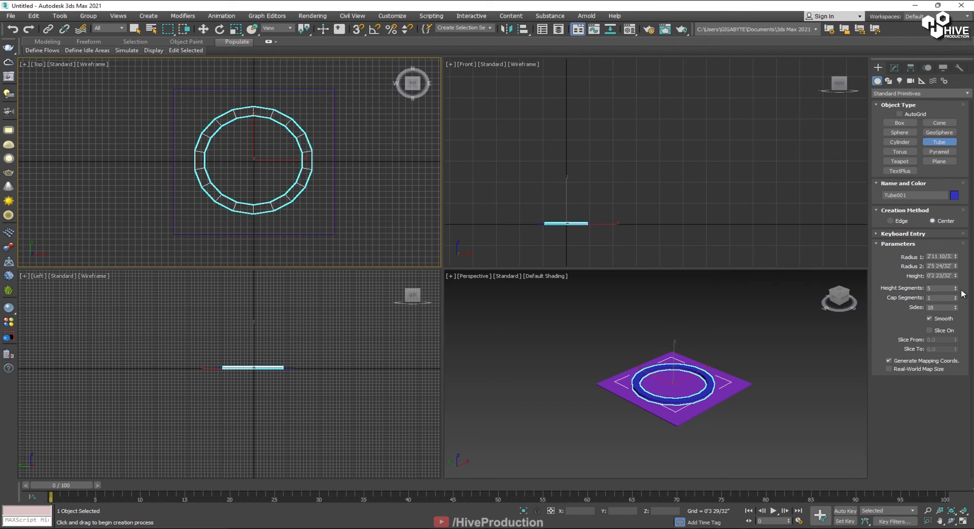
Step: Set the tube to 1 height segment and 4 sides, and rotate it 45 degrees in the Top view
drag(955, 308, 957, 312)
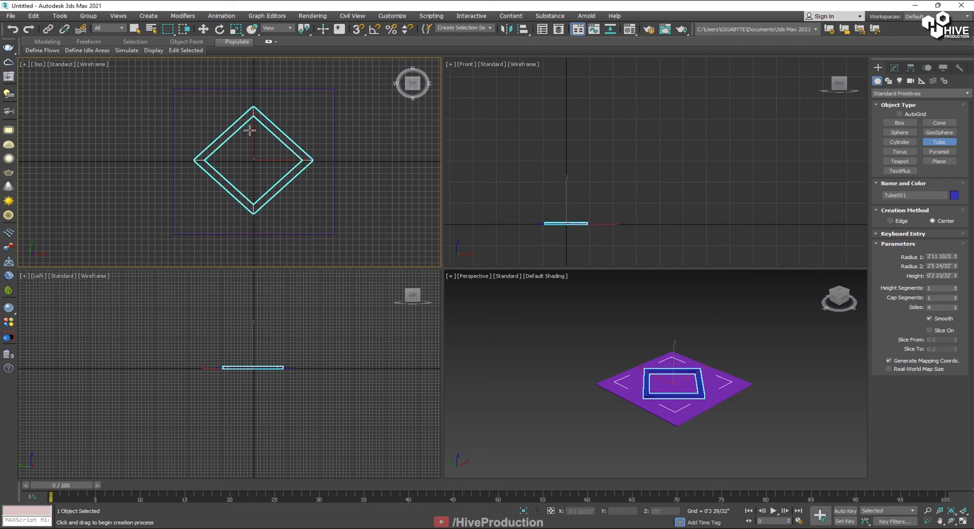
key(w)
click(221, 29)
key(a)
drag(273, 122, 303, 156)
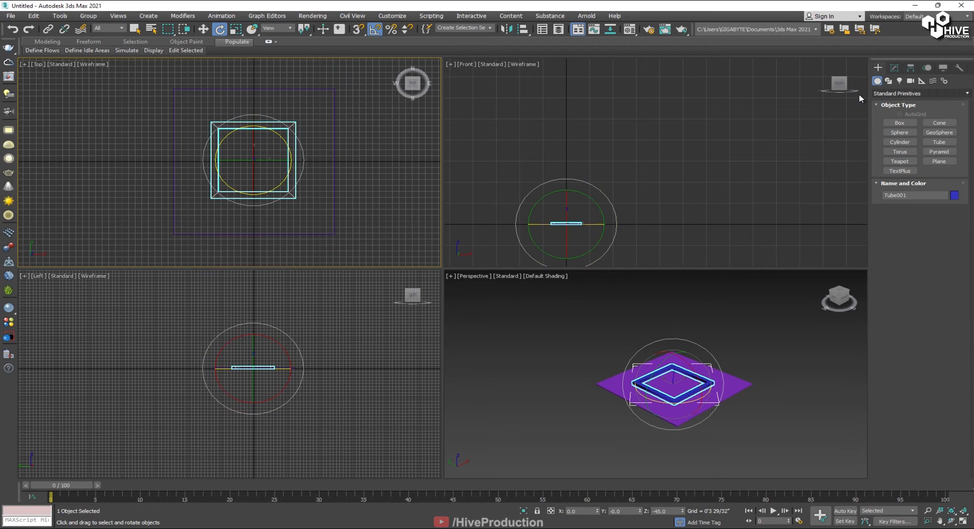
Step: Resize the tube into a thin square frame around the box, with Radius 1 about 5'8 17/32" and Radius 2 about 5'2 16/32"
click(894, 67)
drag(954, 203, 955, 159)
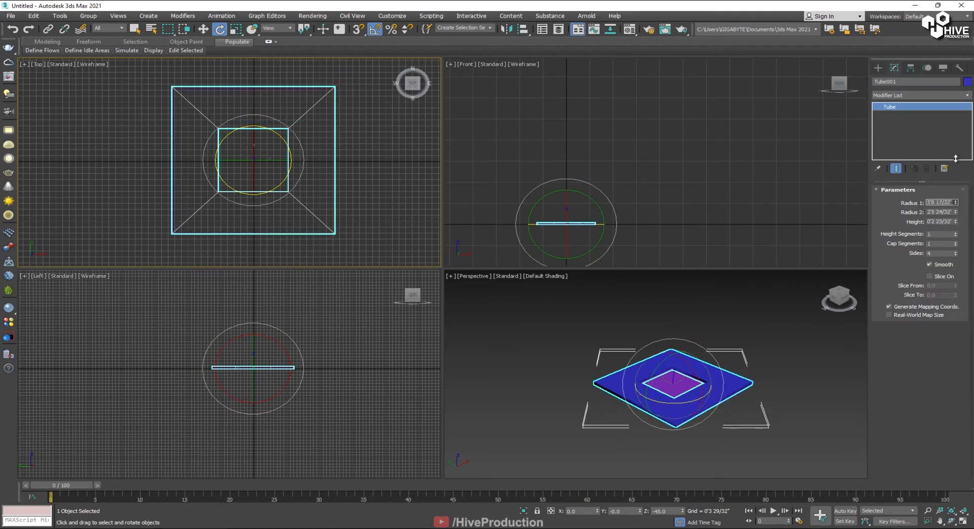
drag(956, 215, 953, 159)
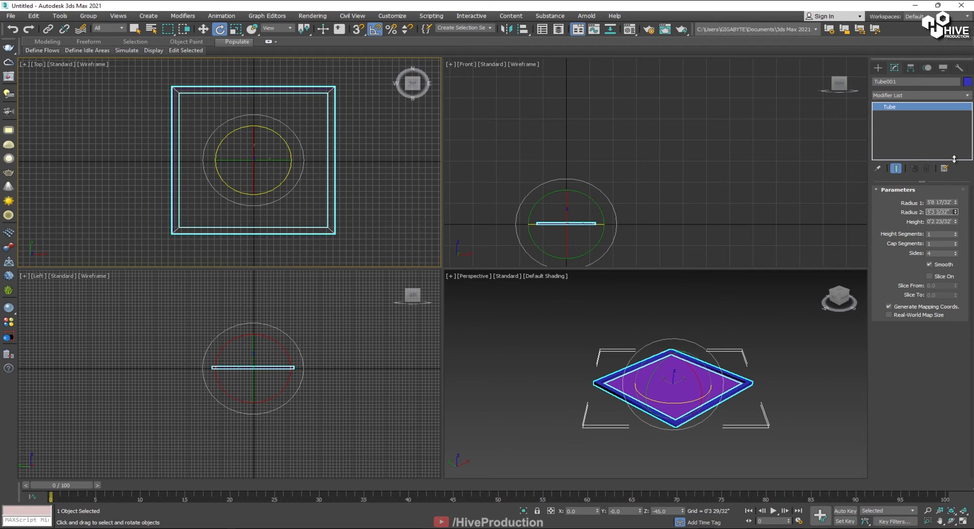
Step: Examine in the Perspective view how the box sits against the tube frame's thickness
click(769, 406)
alt+middle_drag(769, 406, 711, 390)
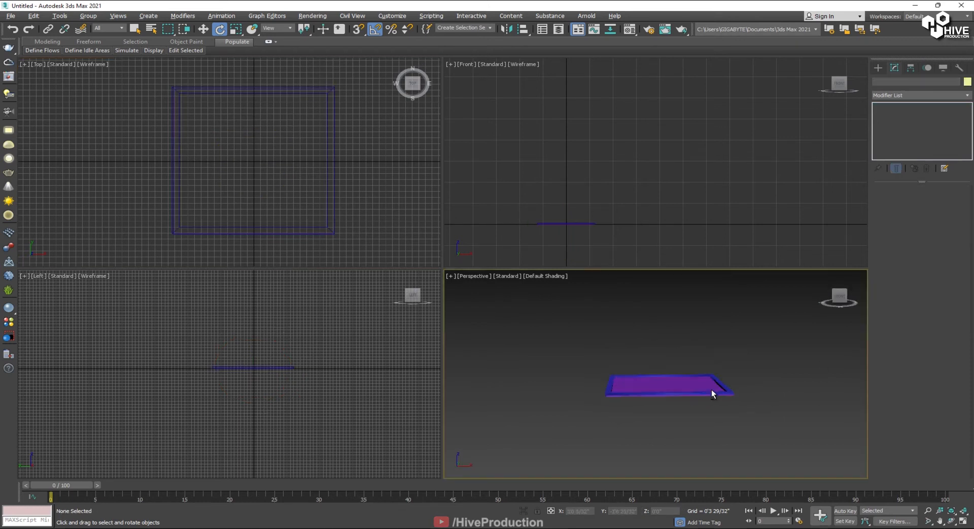
scroll(563, 405, up, 5)
key(alt+w)
alt+middle_drag(458, 351, 431, 314)
click(431, 315)
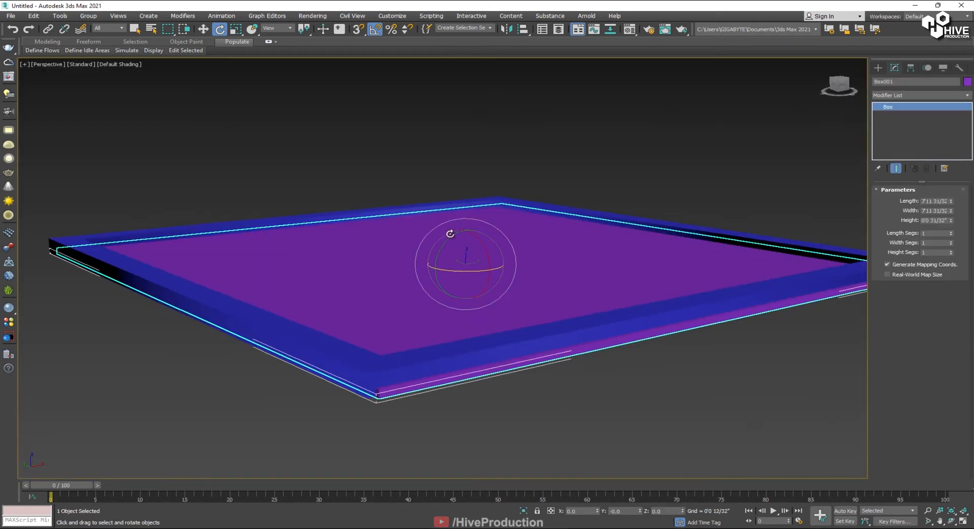
key(alt+w)
key(alt+w)
key(alt+w)
Step: Raise the box slightly in the Front view so it sits midway within the tube frame's thickness
click(630, 154)
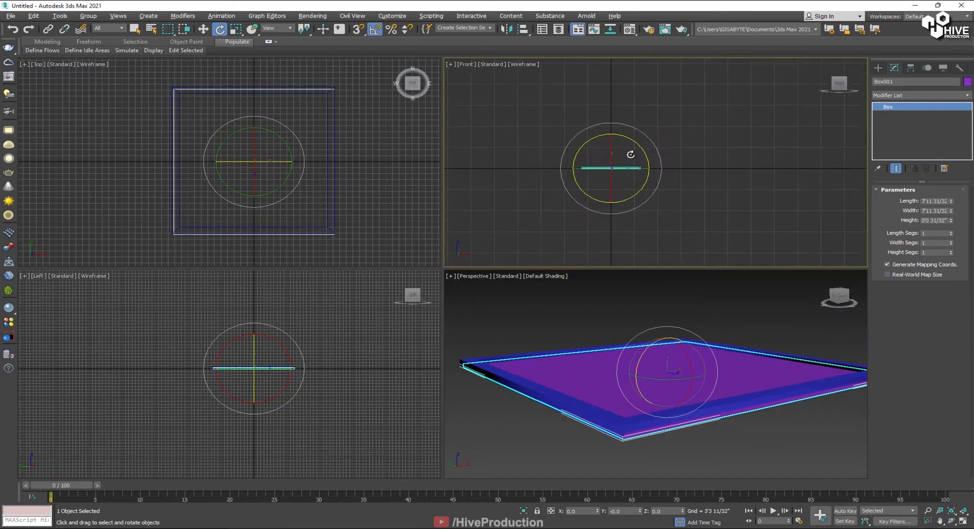
scroll(630, 154, up, 7)
middle_drag(548, 228, 730, 192)
scroll(710, 192, up, 4)
click(673, 193)
click(584, 125)
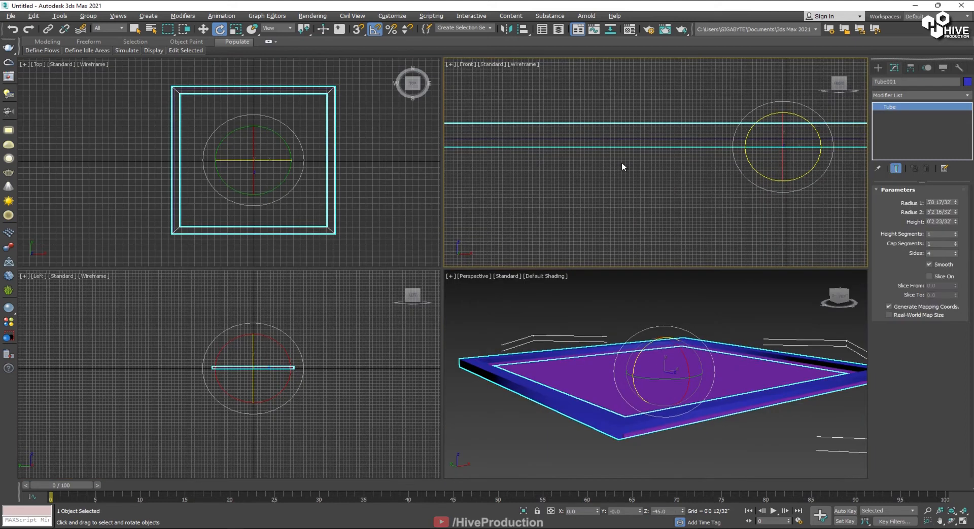
scroll(622, 163, down, 3)
key(w)
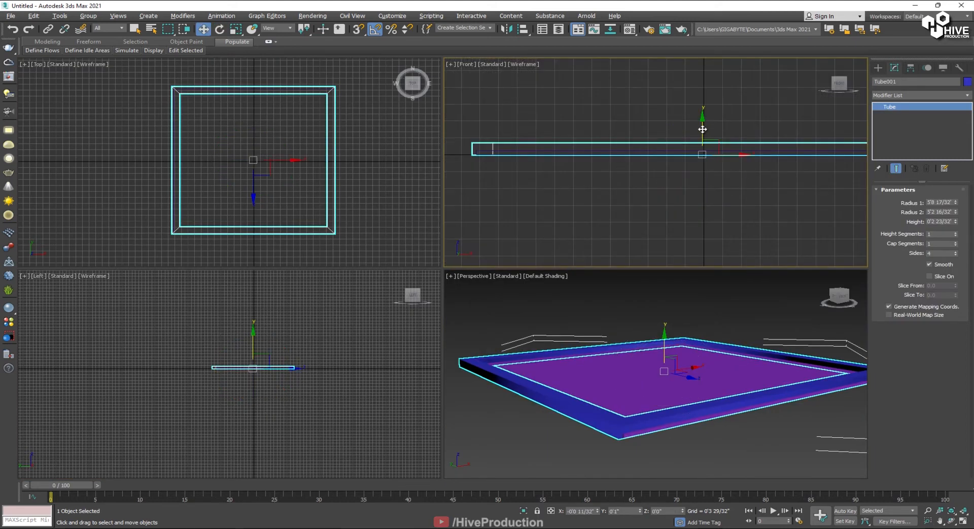
click(549, 153)
drag(704, 136, 707, 130)
click(617, 197)
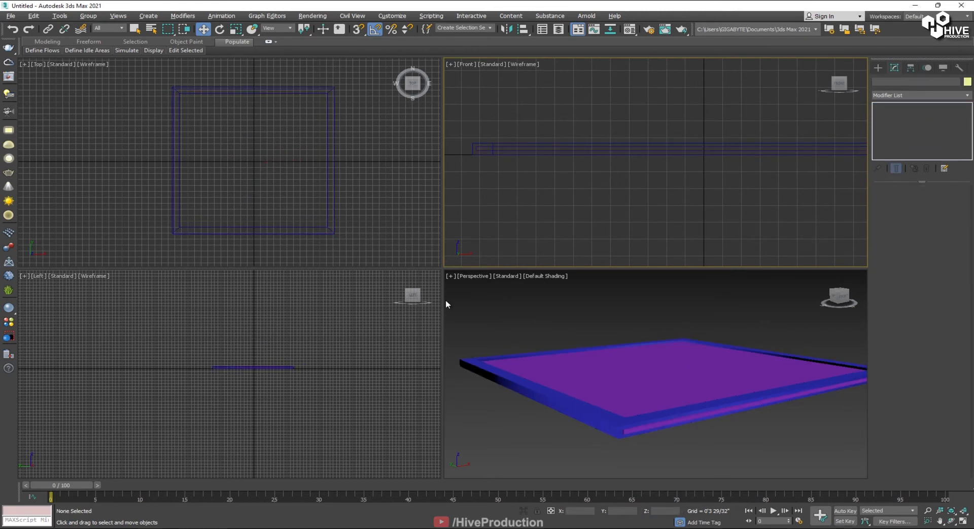
Step: Reduce the box's length and width so its edges no longer poke through the outside of the tube frame
click(633, 387)
scroll(860, 311, down, 3)
click(950, 213)
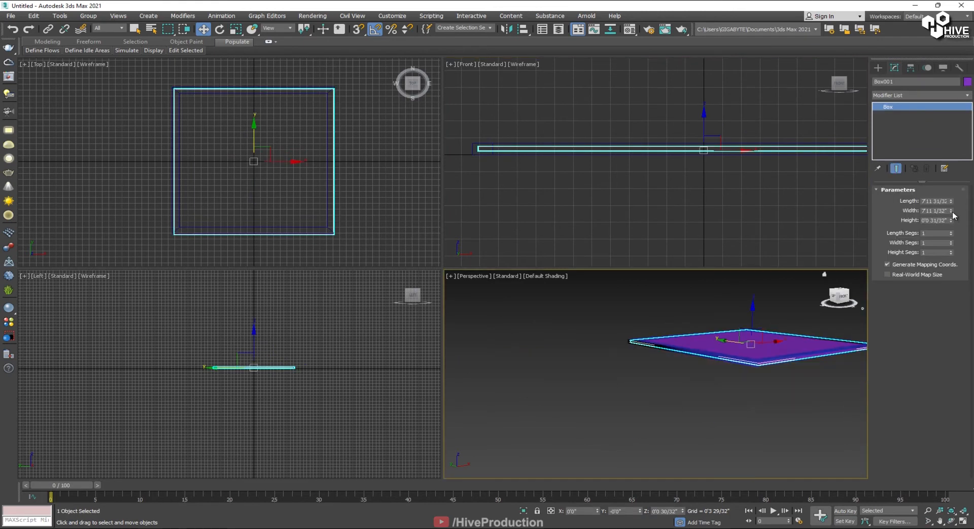
click(951, 212)
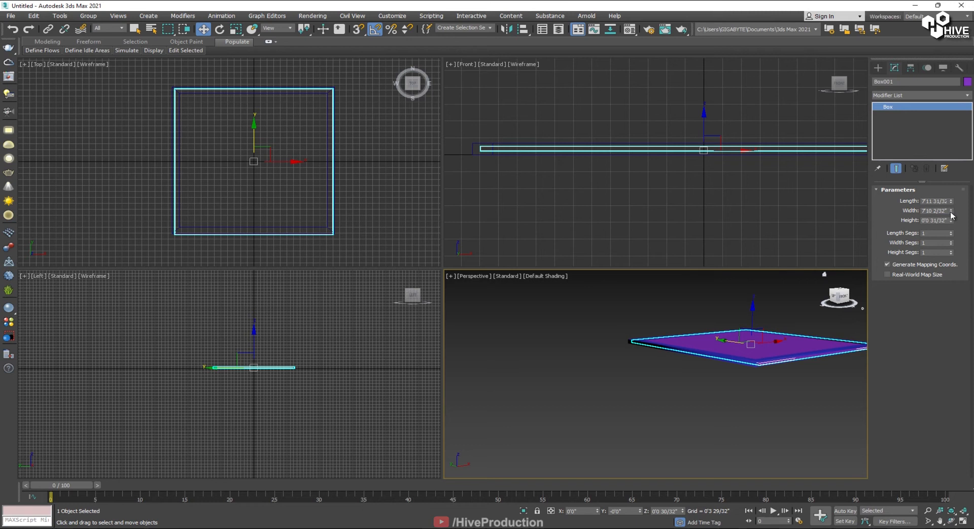
drag(951, 212, 954, 209)
click(741, 403)
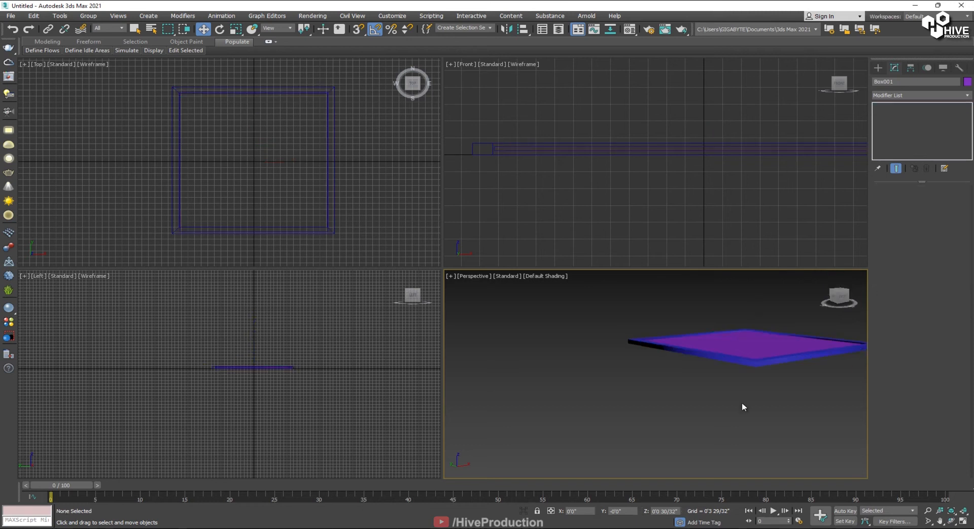
Step: Hide the selection brackets and duplicate the box and tube frame together, rotated 90 degrees in the Left view
scroll(741, 404, down, 3)
middle_drag(742, 403, 599, 431)
click(569, 406)
ctrl+click(527, 419)
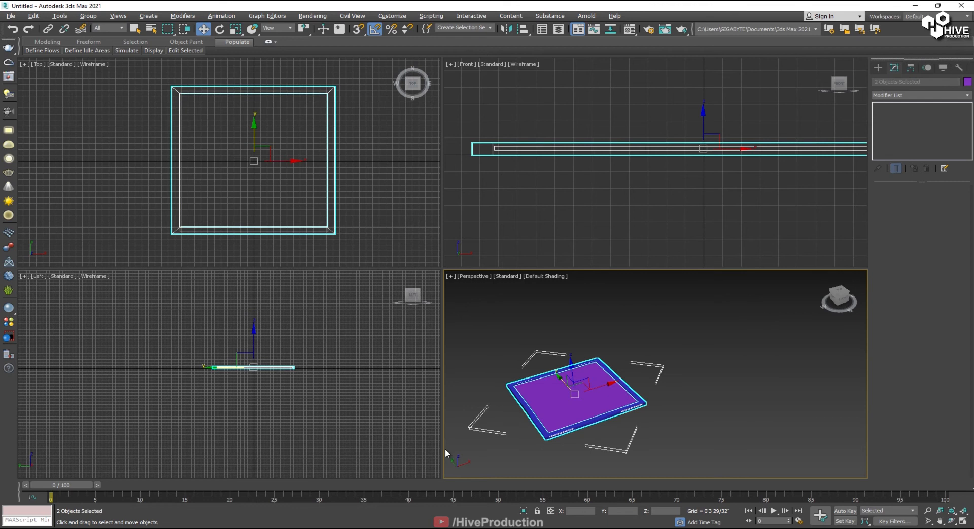
key(j)
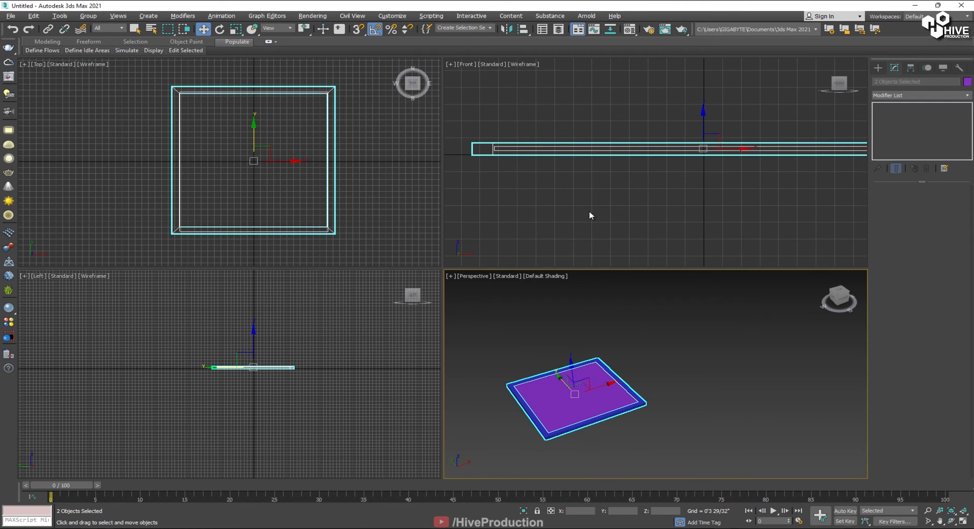
middle_drag(601, 401, 607, 398)
right_click(294, 379)
click(220, 31)
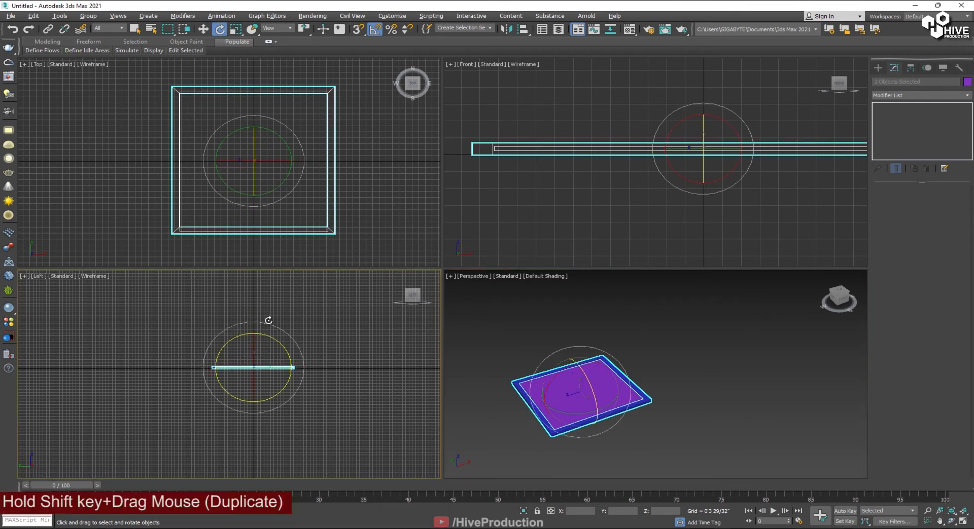
shift+drag(284, 341, 307, 378)
click(481, 309)
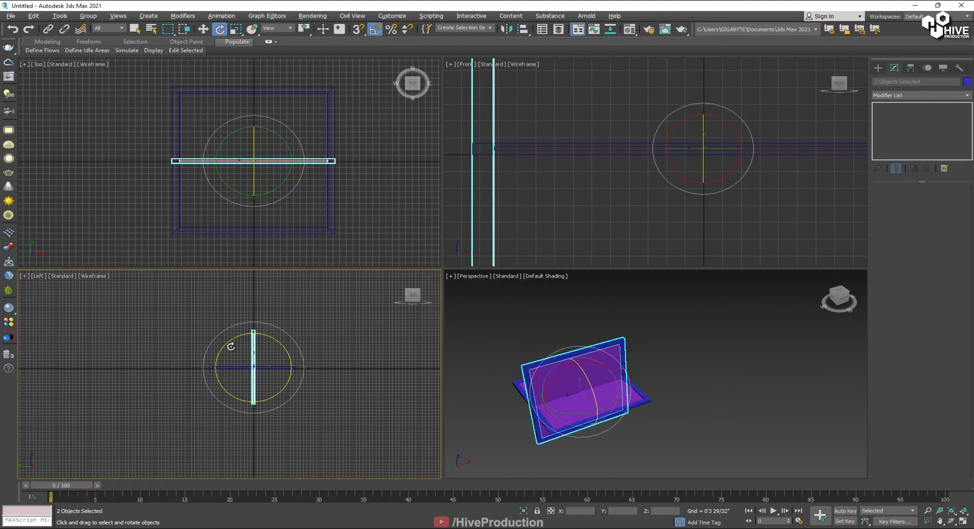
Step: Assign one pale yellow object color to all four boxes and tube frames
key(alt+w)
middle_drag(479, 270, 409, 345)
scroll(410, 339, up, 5)
scroll(476, 321, down, 5)
key(ctrl+a)
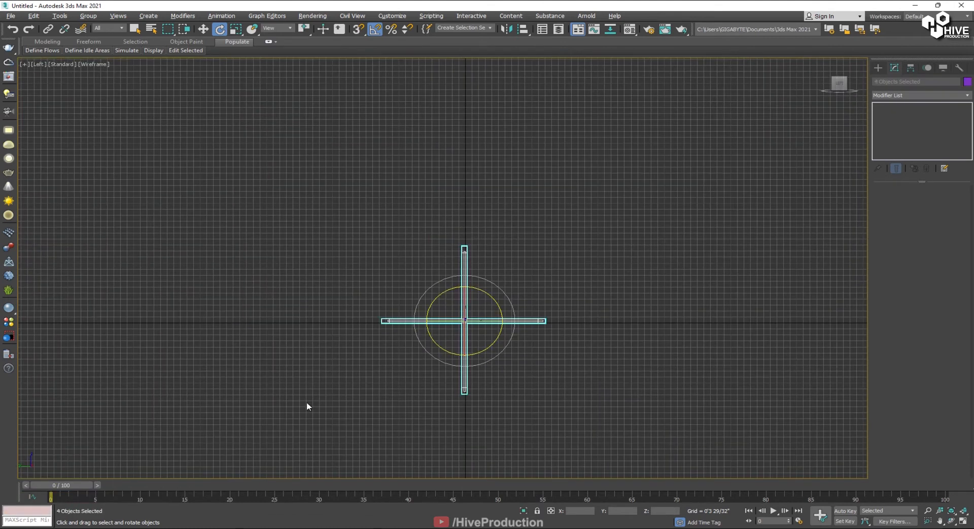
click(967, 84)
click(441, 217)
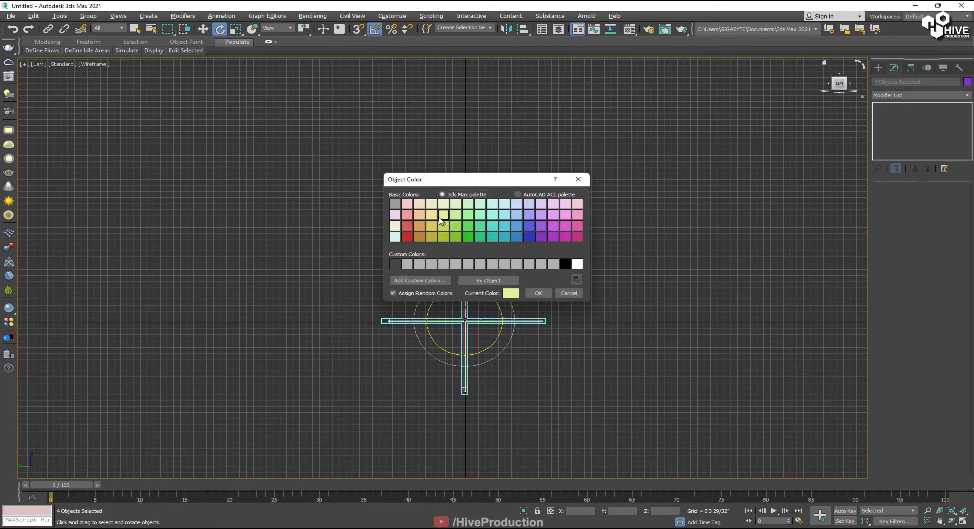
click(533, 295)
click(605, 235)
Step: Move the upright box and frame in the Left view so they stand on the floor panel's back edge
drag(606, 235, 447, 279)
middle_drag(481, 288, 485, 251)
scroll(484, 271, up, 5)
key(w)
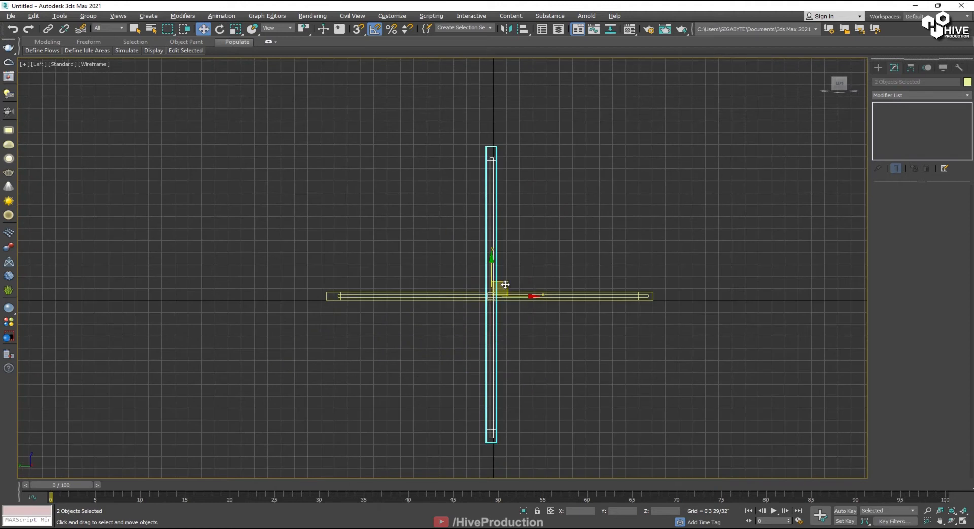
drag(505, 285, 348, 135)
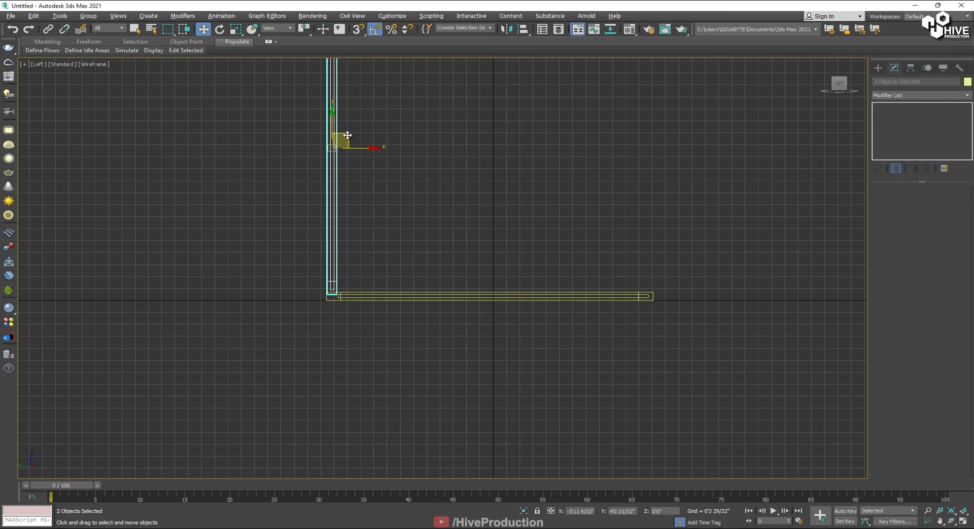
click(604, 287)
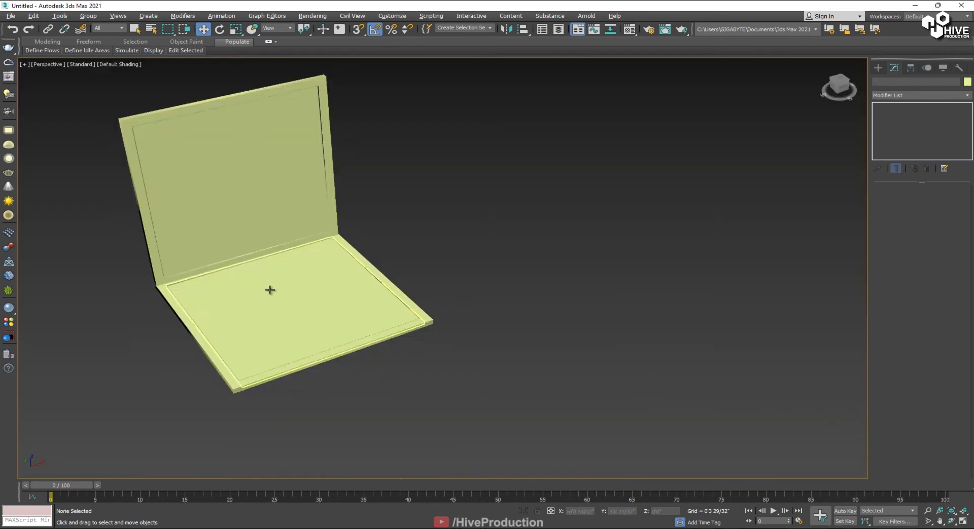
Step: Duplicate the upright tube frame alone and place the copy along the floor panel's opposite edge
mouse_move(272, 289)
alt+middle_down()
mouse_move(408, 349)
mouse_move(315, 330)
alt+middle_up()
click(317, 337)
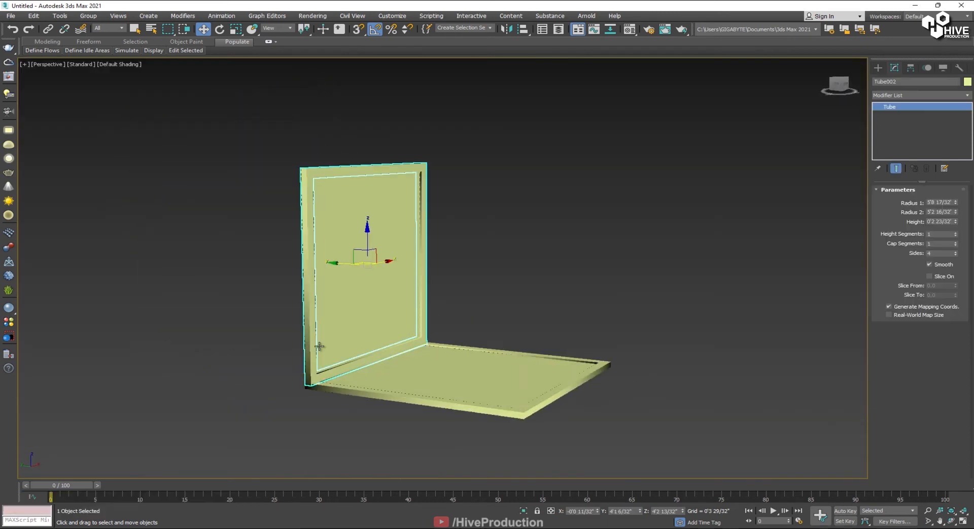
mouse_move(334, 264)
shift+mouse_down()
mouse_move(511, 315)
mouse_move(523, 304)
mouse_move(545, 340)
shift+mouse_up()
click(488, 308)
Step: Convert the copied front frame to an Editable Poly and delete the polygons of its bottom bar
right_click(515, 244)
mouse_move(561, 350)
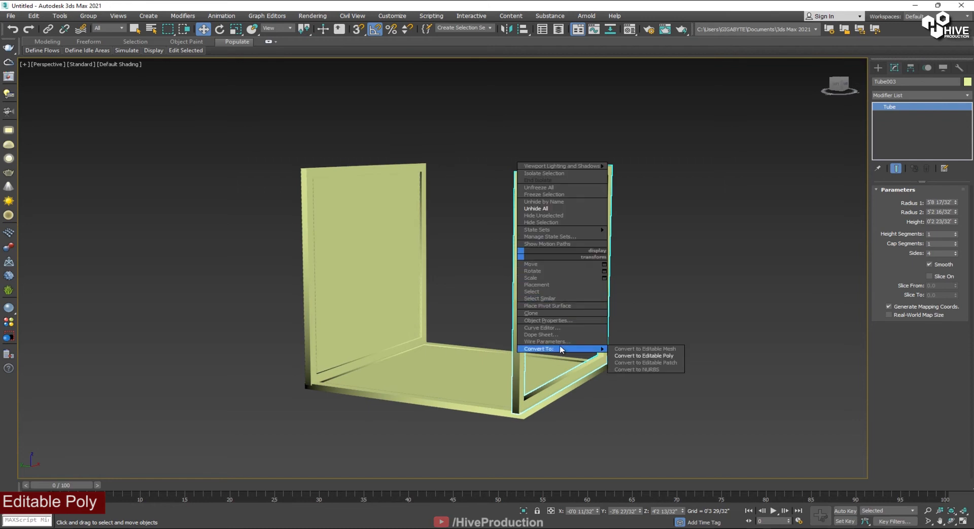
click(629, 356)
click(930, 201)
alt+middle_drag(609, 413, 534, 421)
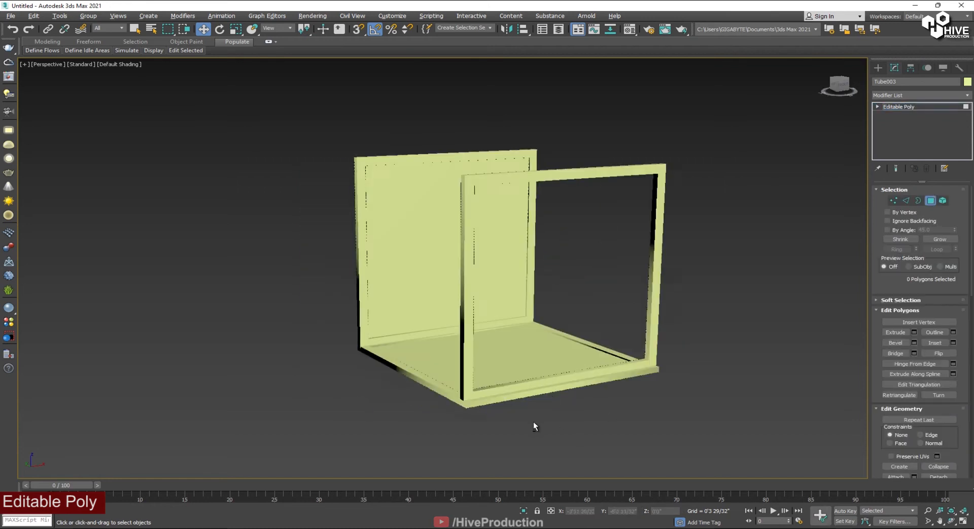
drag(629, 347, 550, 415)
key(Delete)
Step: Flatten the eight vertices at the lower ends of the front frame's legs by scaling them vertically
click(893, 201)
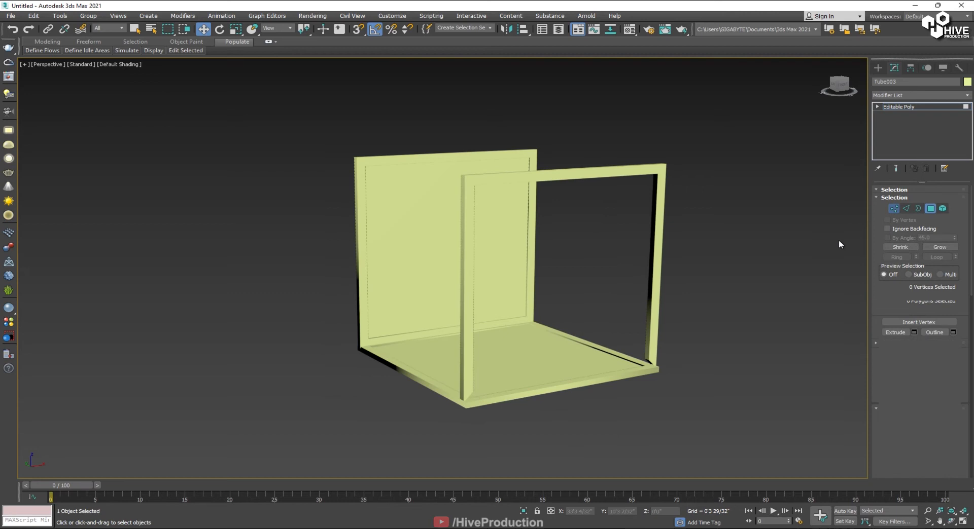
drag(691, 329, 455, 425)
click(236, 30)
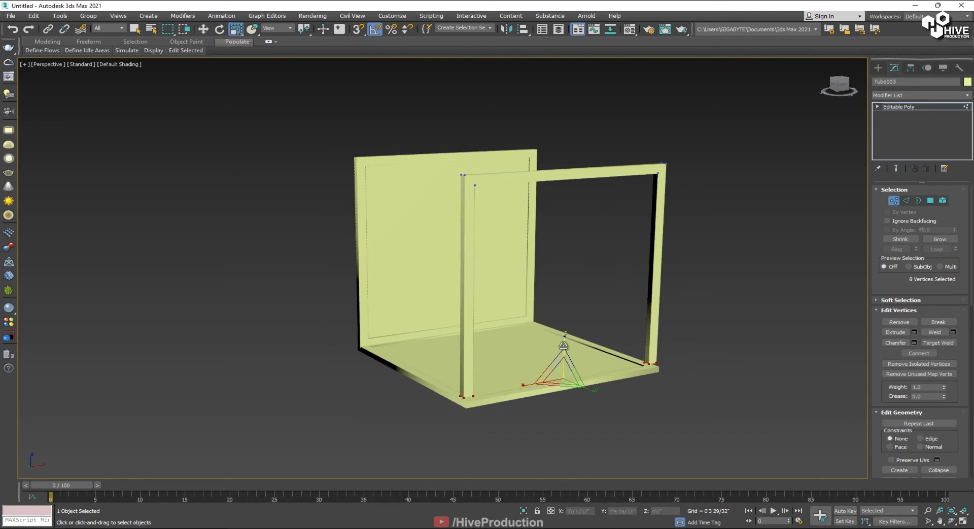
click(894, 202)
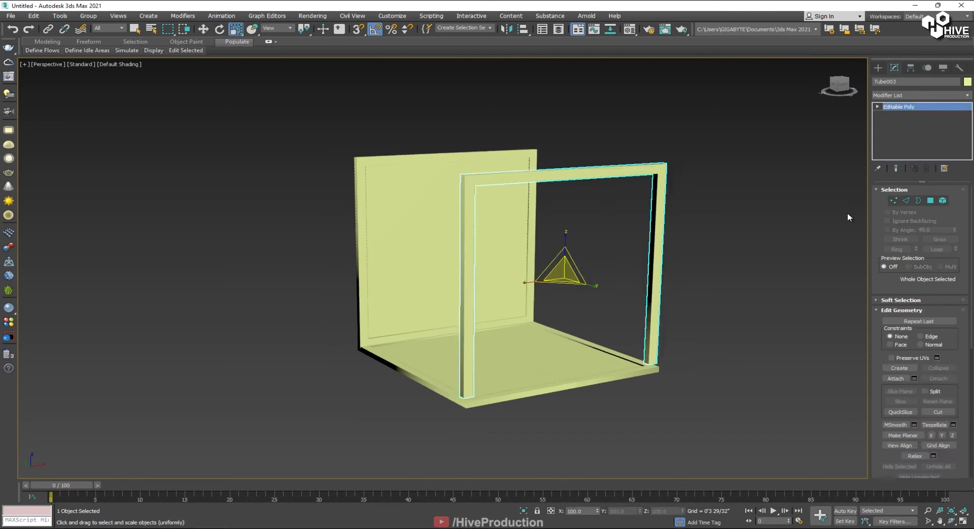
click(731, 296)
click(656, 336)
Step: Lower the front frame's bottom leg vertices in the Front view so the legs meet the floor frame
key(1)
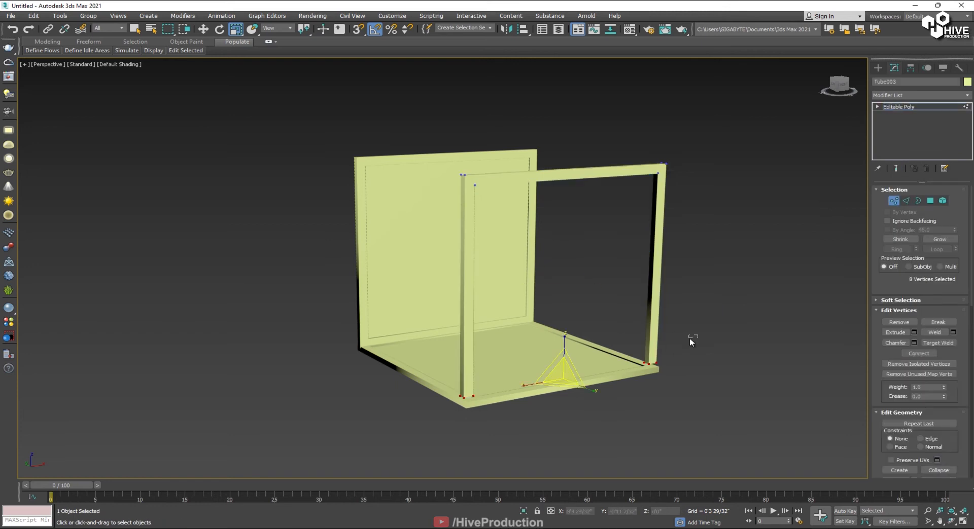
key(alt+w)
key(alt+w)
middle_drag(536, 198, 450, 295)
scroll(421, 200, down, 4)
key(w)
scroll(451, 294, down, 2)
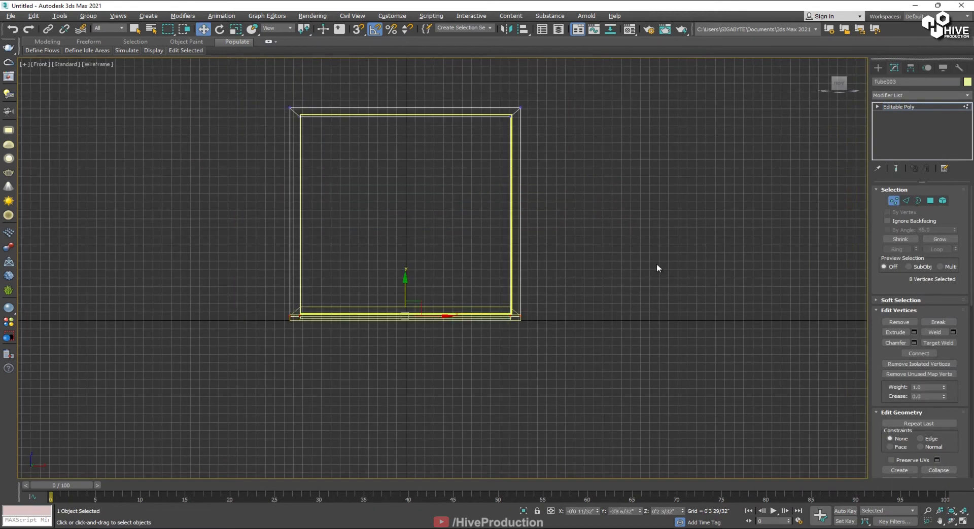
click(898, 201)
Step: Create a box about 0'3 13/32" by 0'3 11/32" over the frame's upper corner in the Front view
key(alt+w)
click(710, 300)
key(alt+w)
alt+middle_drag(577, 369, 606, 374)
click(878, 68)
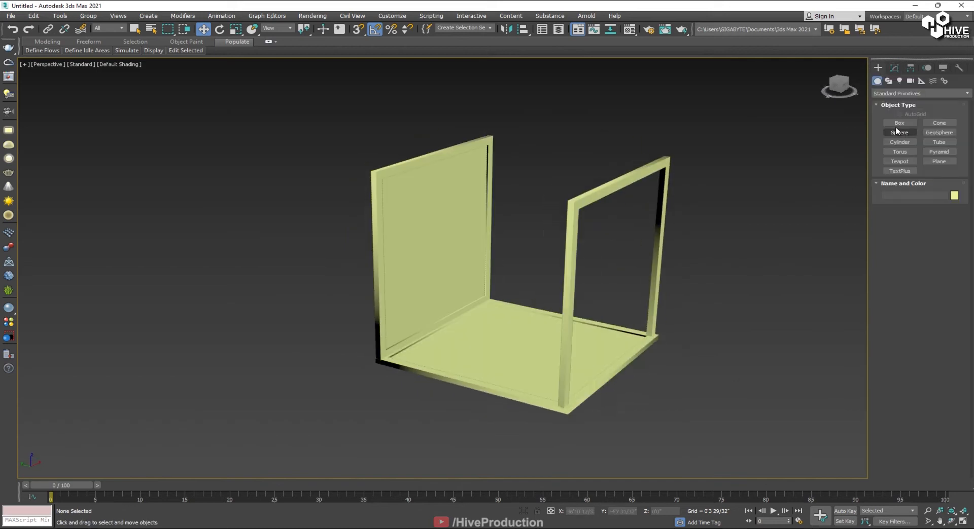
click(899, 123)
key(alt+w)
scroll(594, 104, up, 8)
scroll(548, 144, up, 4)
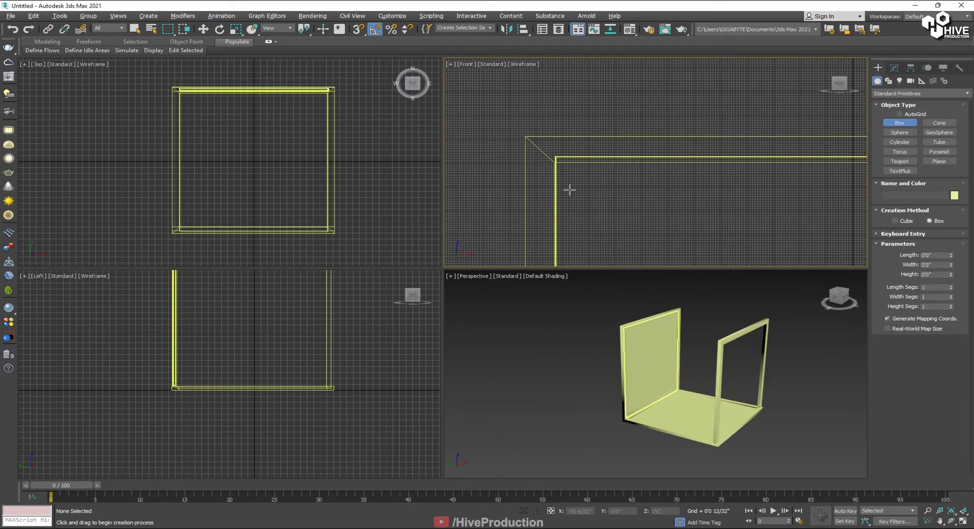
drag(527, 128, 559, 157)
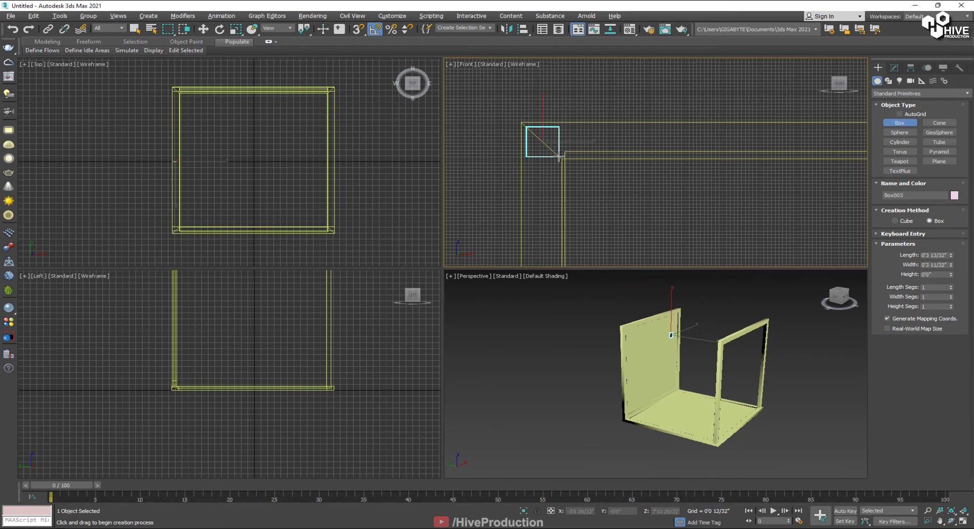
Step: Move the small box in the Top view to the corner of the back frame
right_click(393, 133)
key(w)
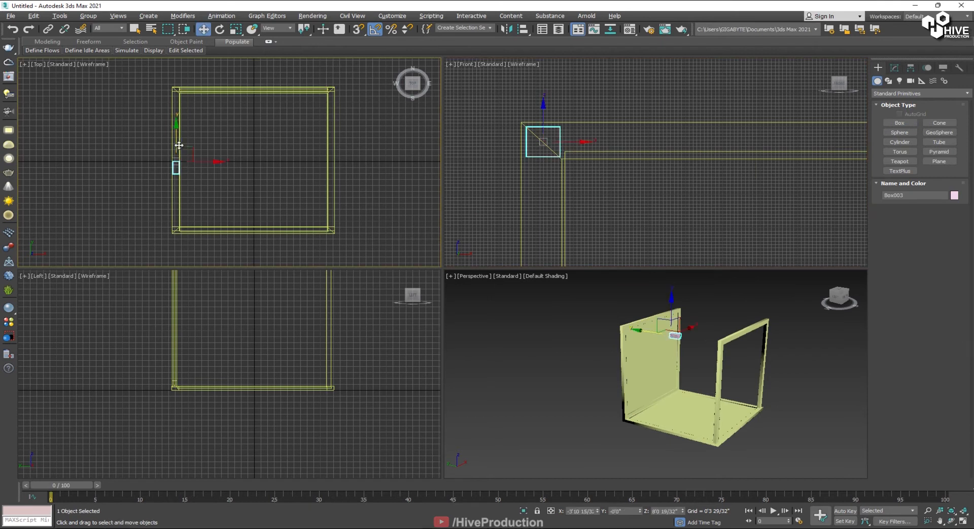
drag(175, 168, 180, 79)
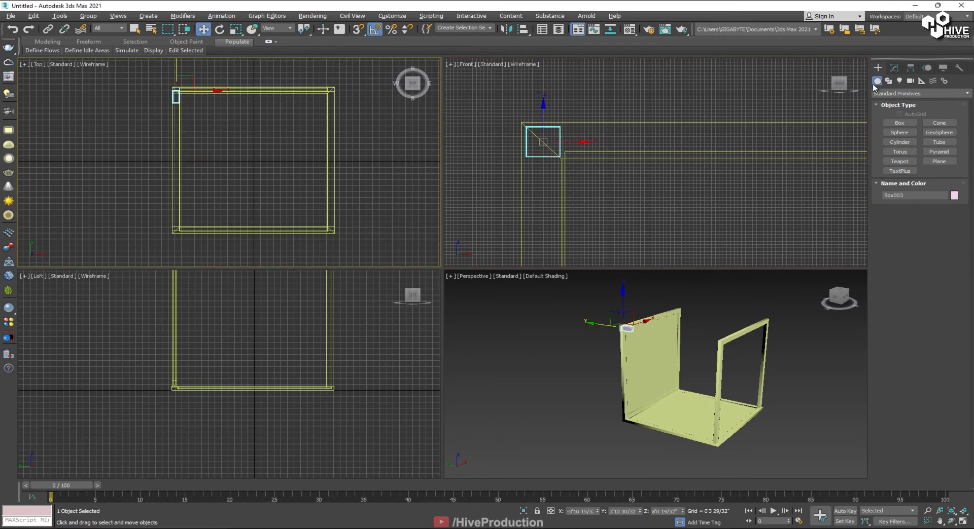
Step: Extend the corner box to a height of about 7'7 3/32" and copy the beam to the opposite upper side of the structure
click(894, 68)
drag(951, 221, 859, 255)
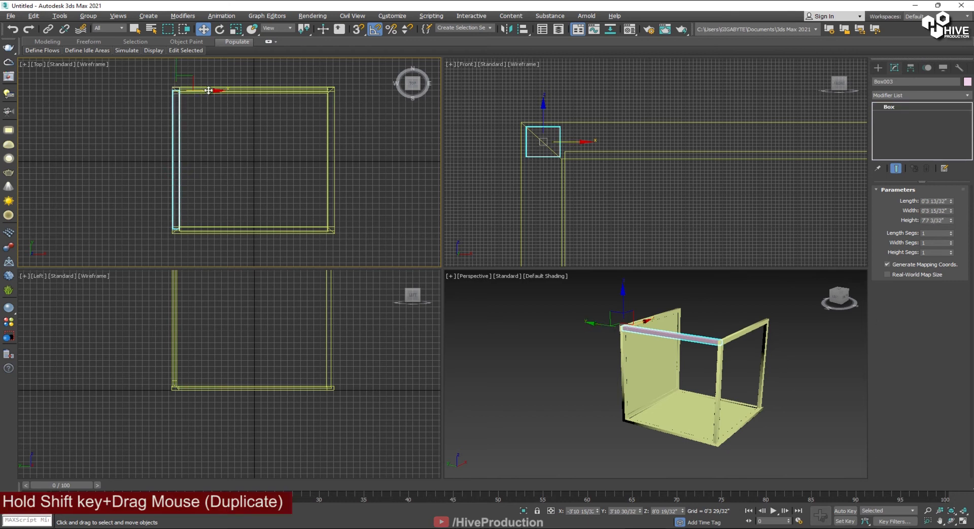
shift+drag(200, 90, 354, 104)
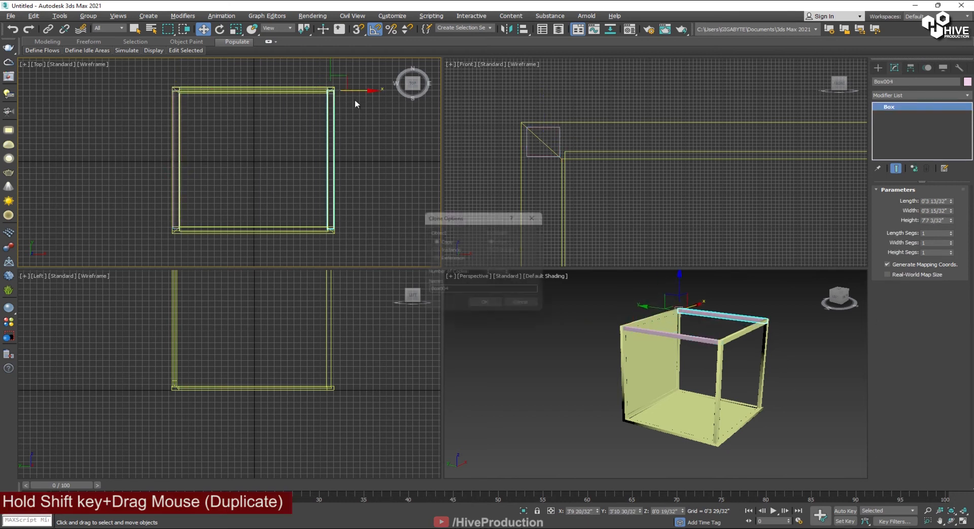
click(492, 303)
Step: Make a copy of the side beam rotated 90 degrees in the Top view so it runs along the back frame
alt+middle_drag(700, 350, 737, 358)
key(e)
right_click(263, 105)
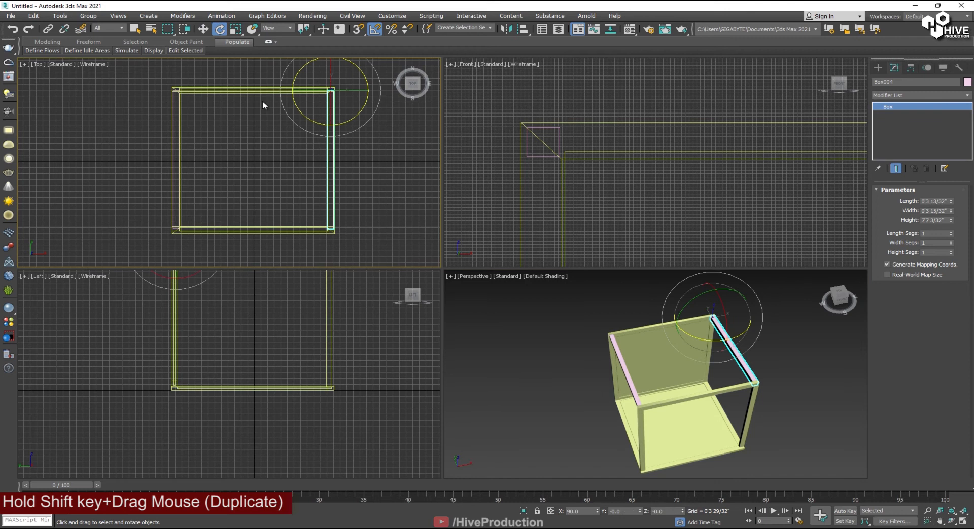
middle_drag(356, 80, 328, 106)
shift+drag(343, 90, 360, 126)
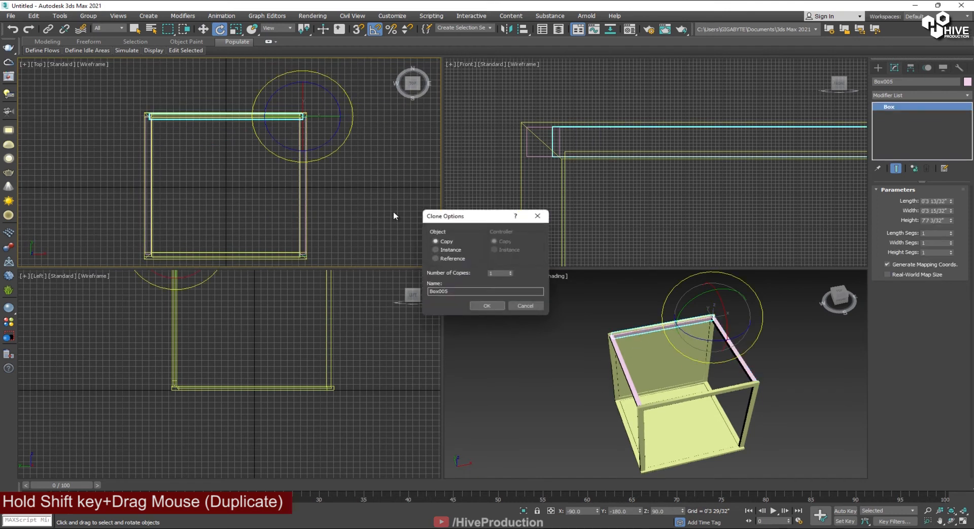
click(491, 305)
Step: Move the rotated crossbeam forward in the Top view and place one copy of it closer to the front frame
key(w)
drag(303, 94, 301, 193)
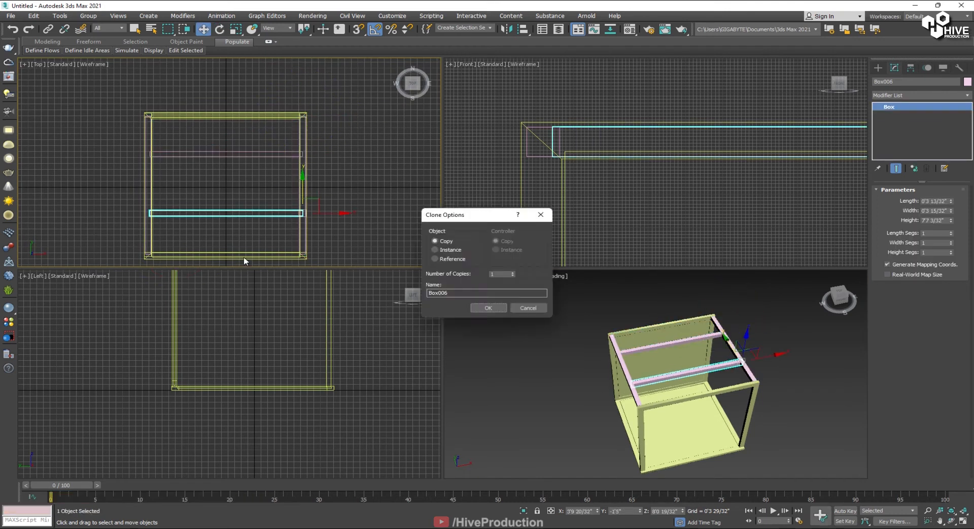
click(488, 308)
Step: Select both roof crossbeams and shift them together slightly toward the front frame in the Top view
click(591, 413)
drag(203, 141, 250, 215)
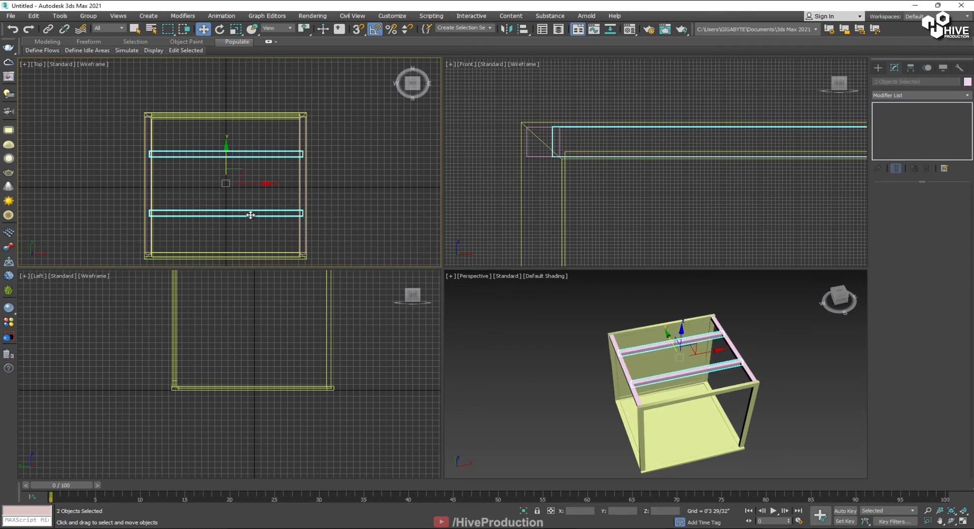
drag(227, 163, 232, 167)
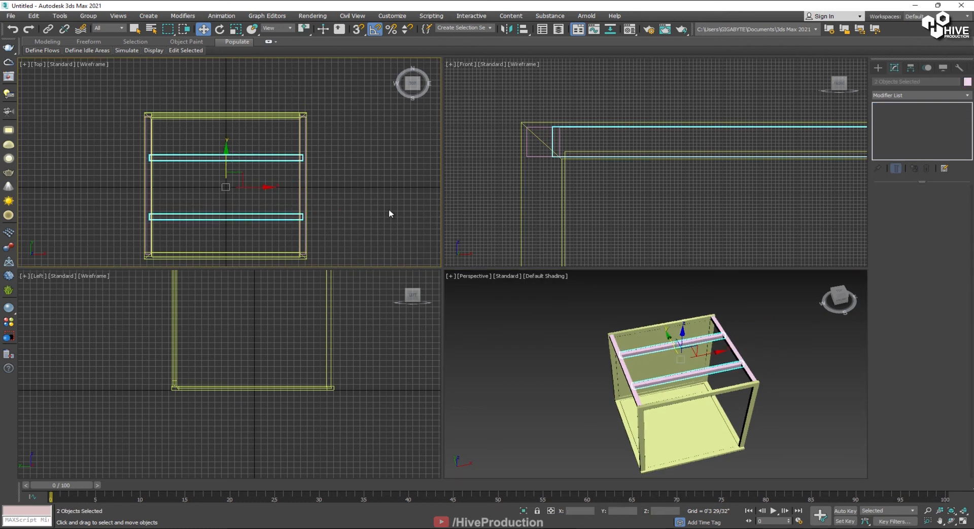
click(391, 212)
Step: Draw a rectangle spline about 2'10" by 4'5 12/32" in the Front view, near the frame's lower right inner corner
middle_drag(730, 429, 598, 375)
scroll(627, 372, down, 3)
scroll(684, 208, down, 5)
click(878, 68)
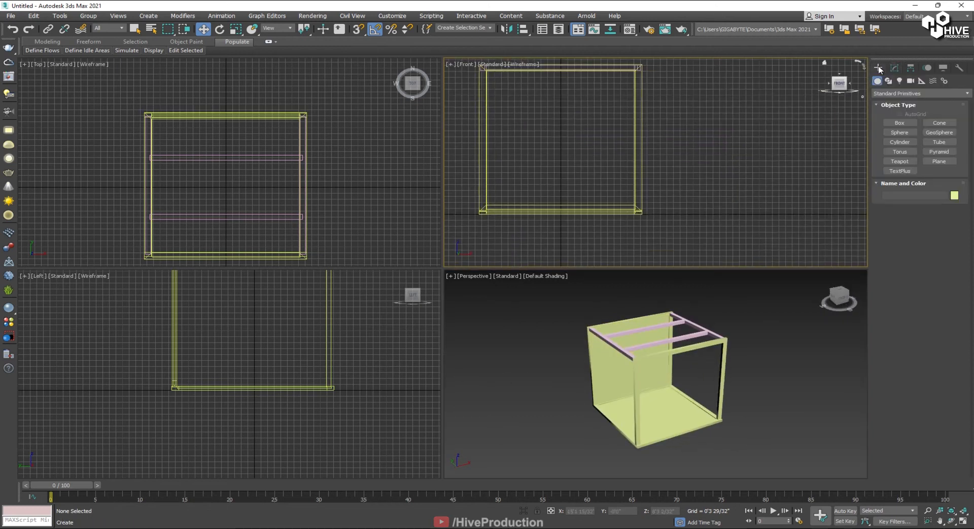
click(888, 82)
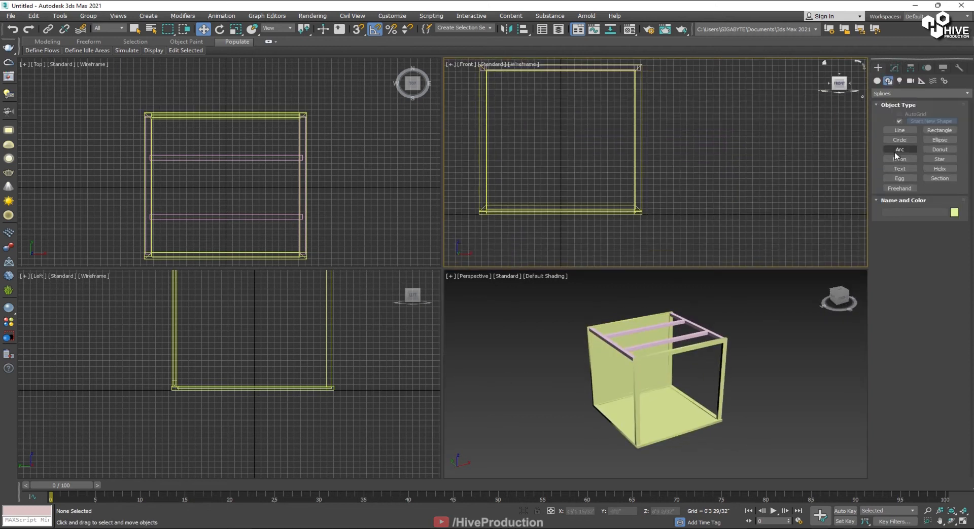
click(938, 130)
scroll(631, 209, up, 4)
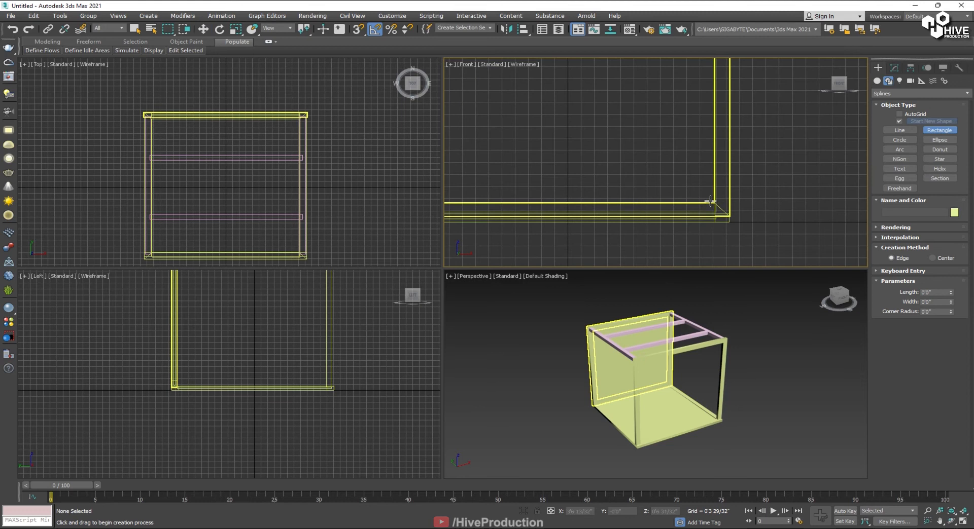
middle_drag(710, 201, 713, 209)
drag(527, 105, 706, 209)
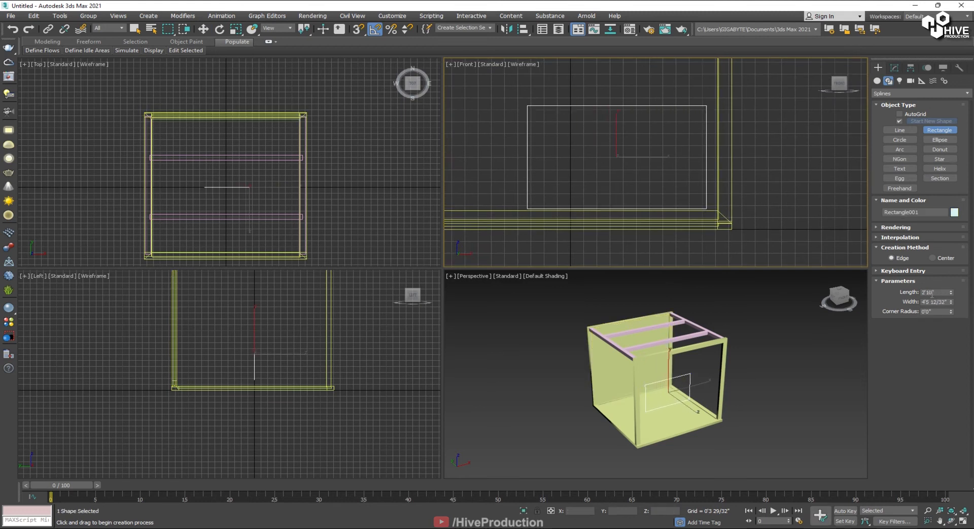
Step: Set the rectangle's length to 2'6" and its width to 4'
text(6)
key(Return)
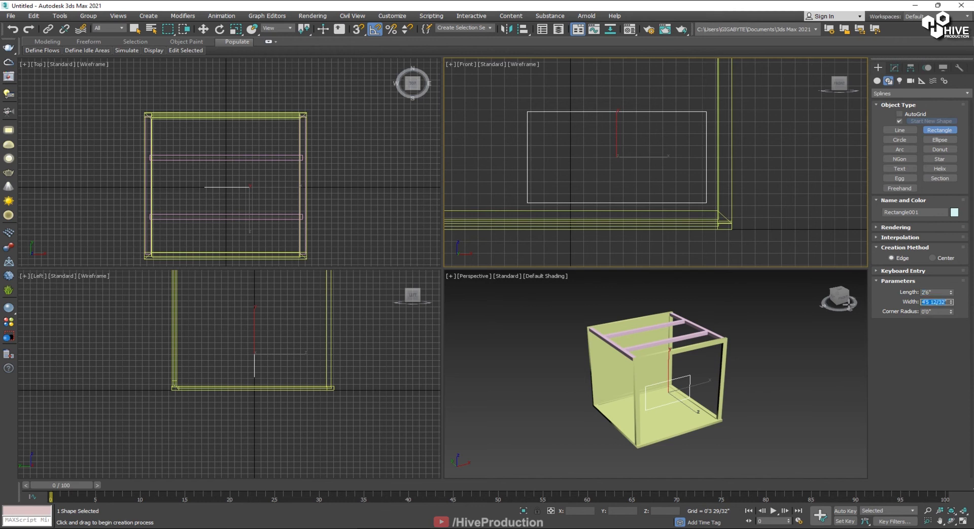
text(4)
key(Return)
text(4')
key(Return)
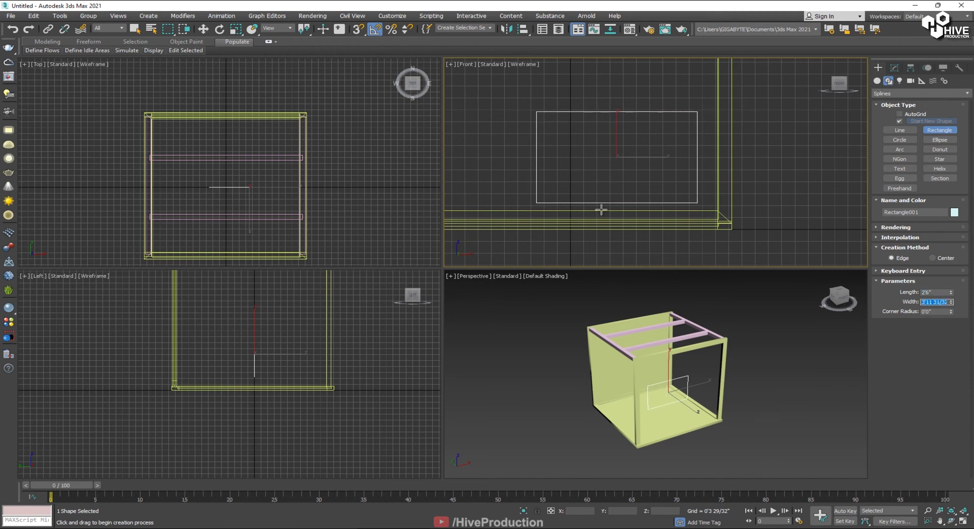
Step: Move the rectangle in the Front view so it sits against the inner edge of the right leg and just above the floor
right_click(615, 165)
scroll(618, 160, down, 2)
scroll(618, 161, up, 1)
drag(636, 149, 647, 152)
Step: Convert the rectangle to an Editable Spline and fillet its upper left vertex by about 0'8 17/32"
right_click(583, 139)
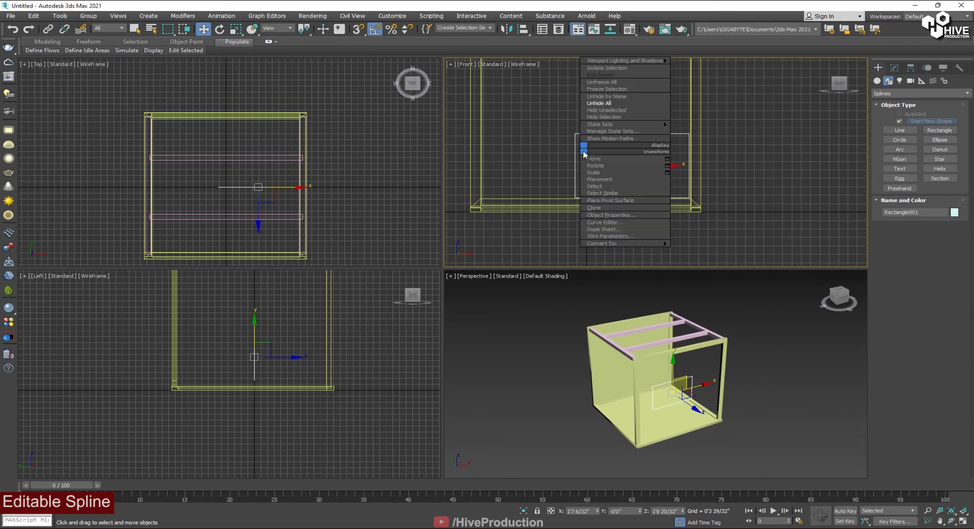
mouse_move(637, 247)
click(694, 247)
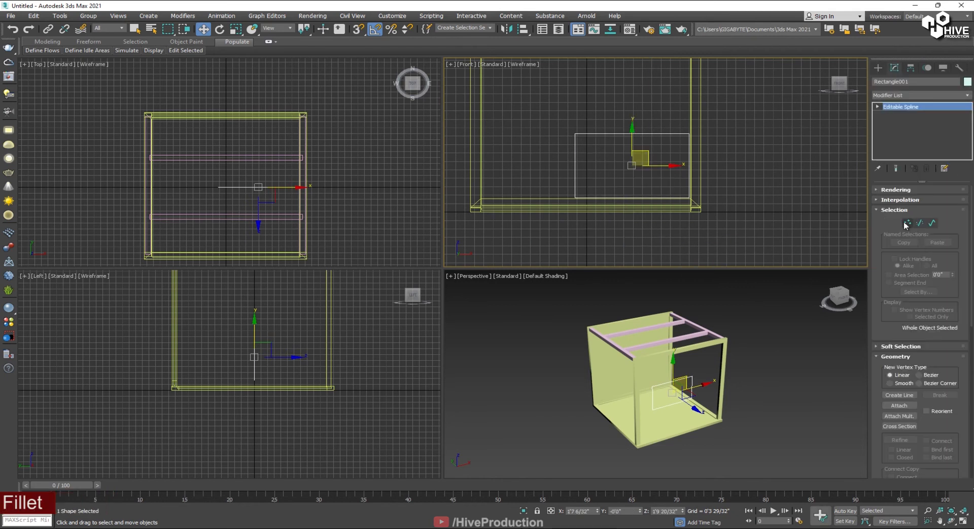
click(906, 226)
drag(564, 124, 587, 147)
drag(937, 360, 913, 197)
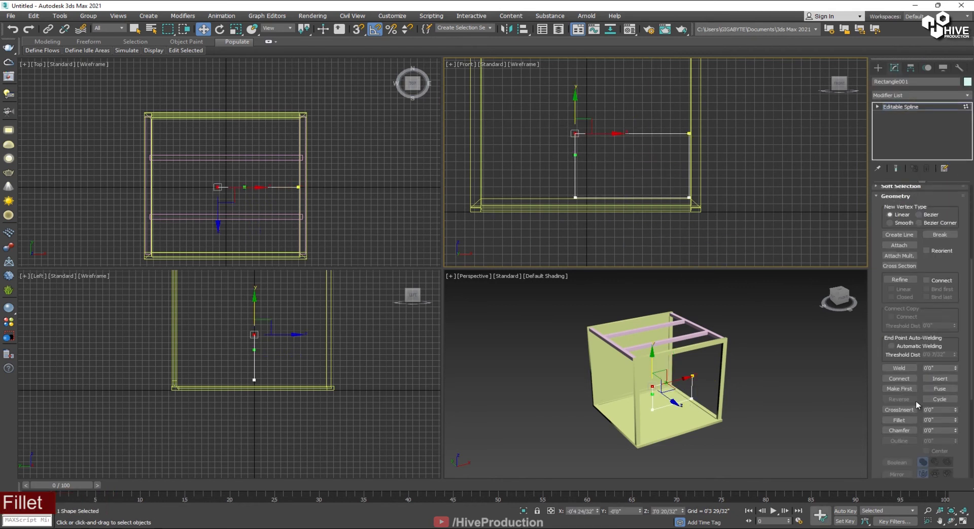
click(894, 421)
drag(575, 134, 586, 115)
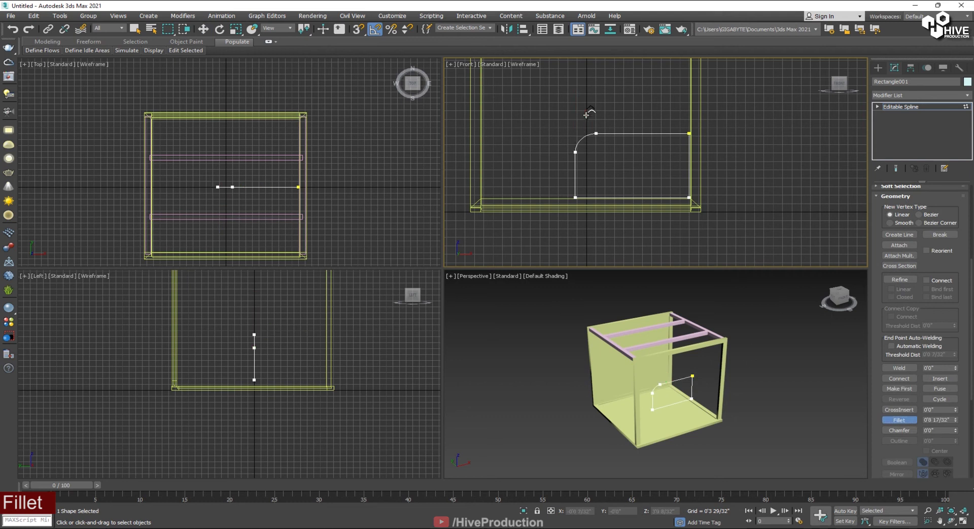
click(891, 109)
Step: Apply an Extrude modifier to the rounded rectangle with an amount of 2'
click(706, 406)
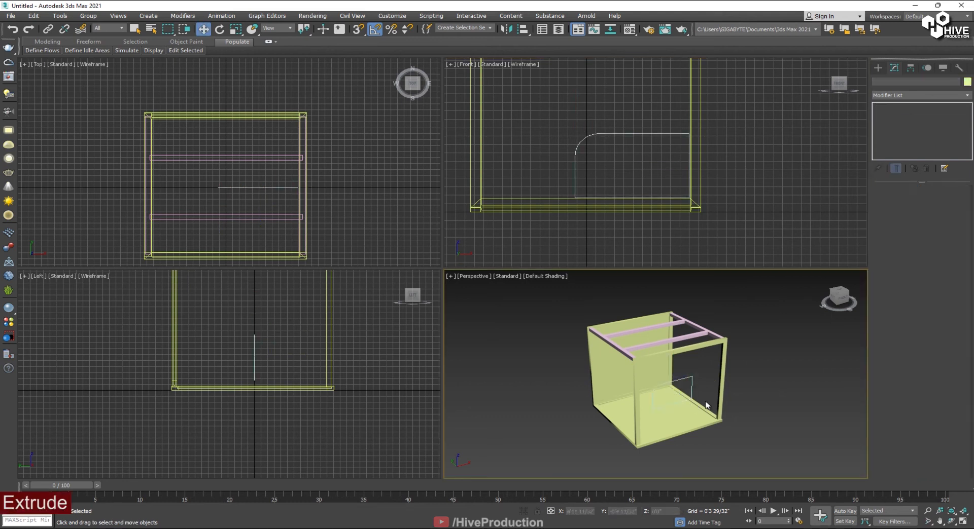
click(691, 376)
click(902, 97)
key(e)
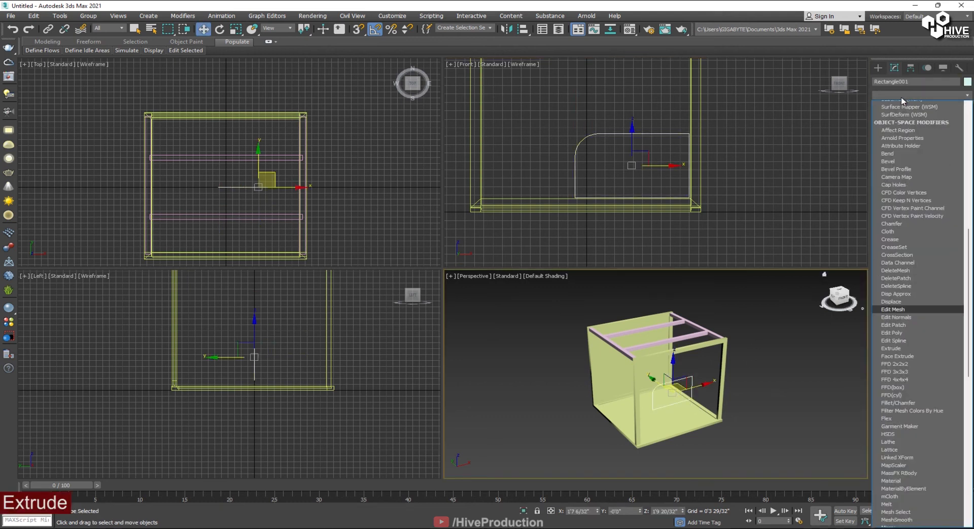
click(892, 143)
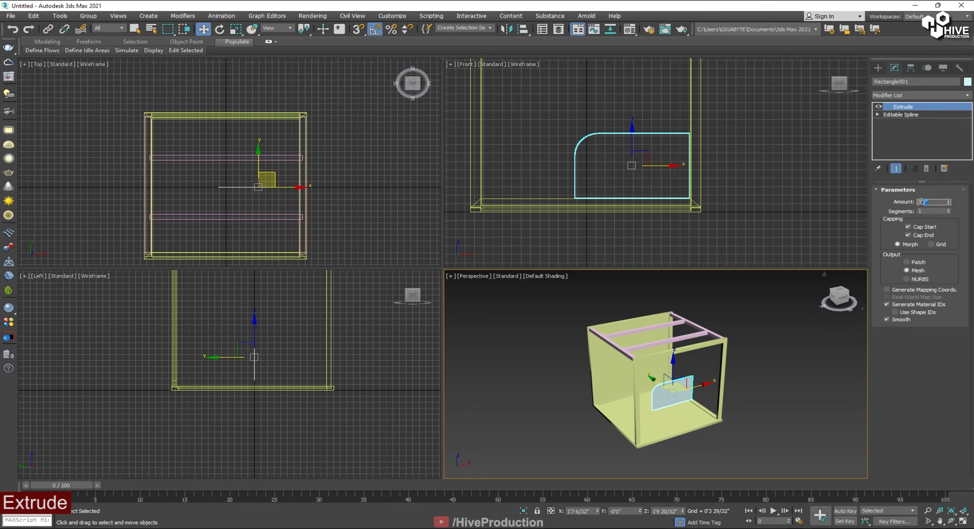
drag(947, 202, 919, 53)
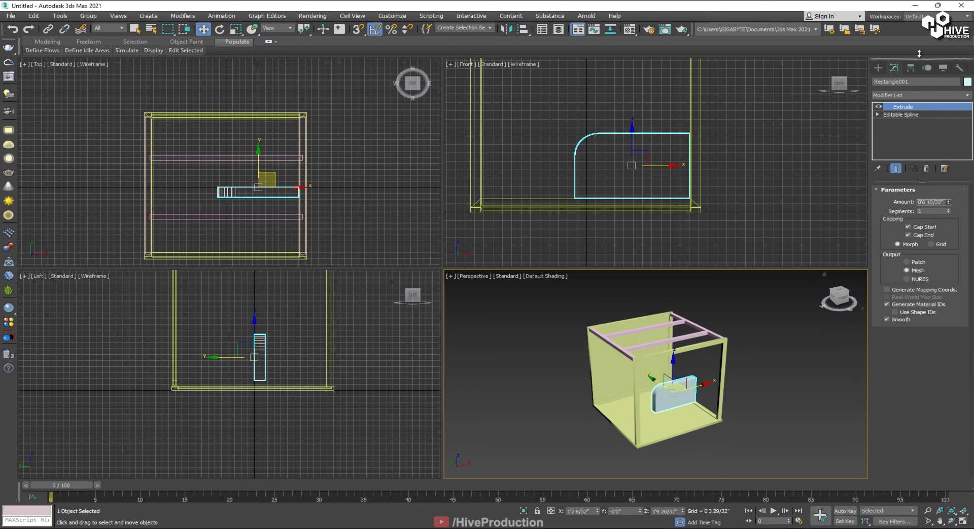
click(944, 202)
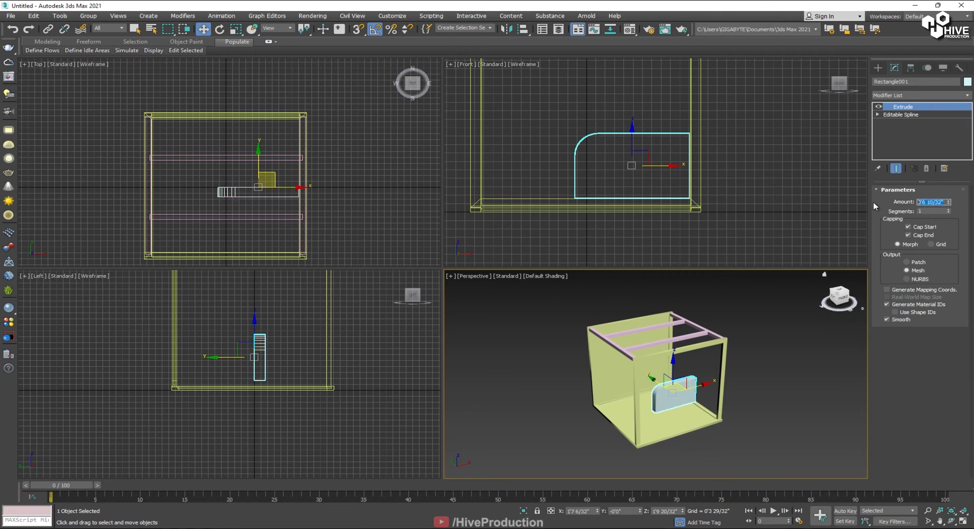
text(2')
key(Return)
Step: Move the extruded block toward the front frame in the Left view and lower it toward the floor panel
click(300, 415)
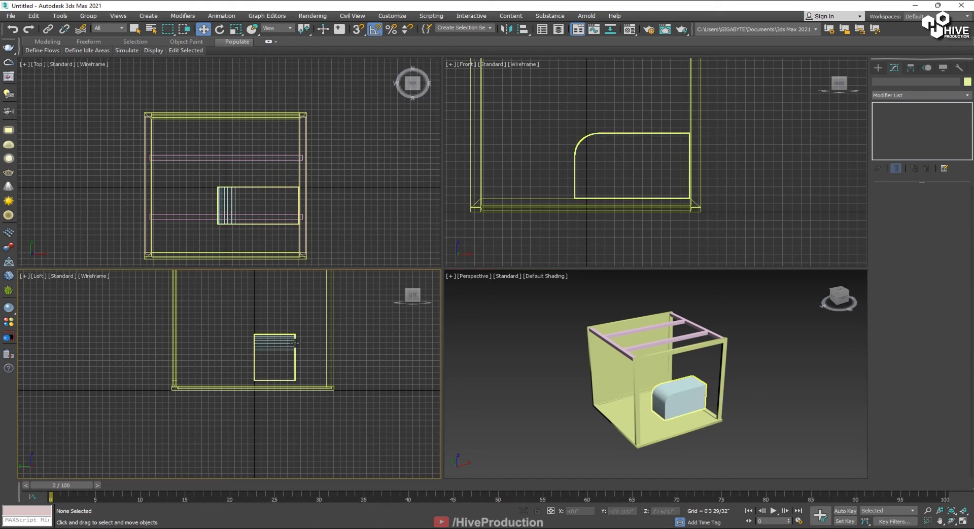
click(293, 343)
drag(289, 364, 323, 366)
key(alt+w)
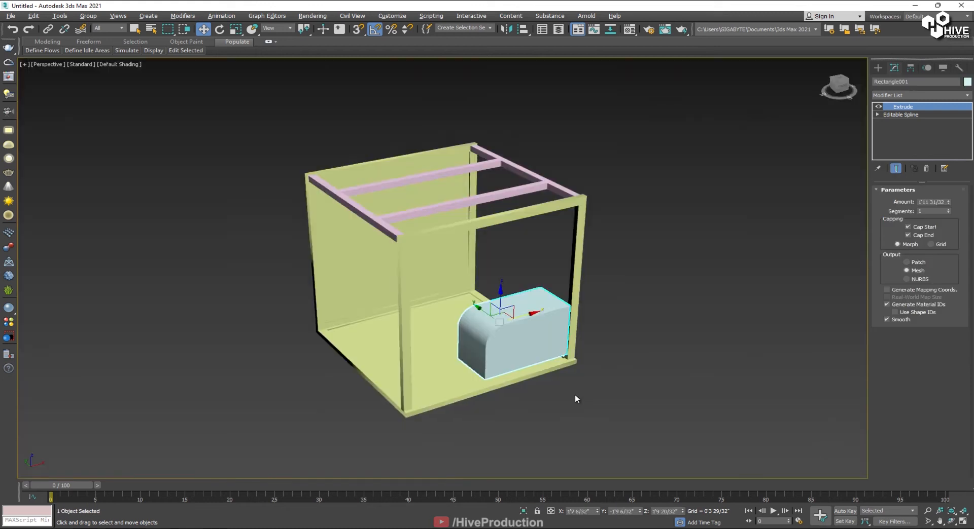
scroll(574, 394, up, 10)
drag(482, 290, 481, 299)
Step: Set the block's extrusion amount to 1'6" and move the block forward to the front edge of the floor
drag(947, 203, 963, 330)
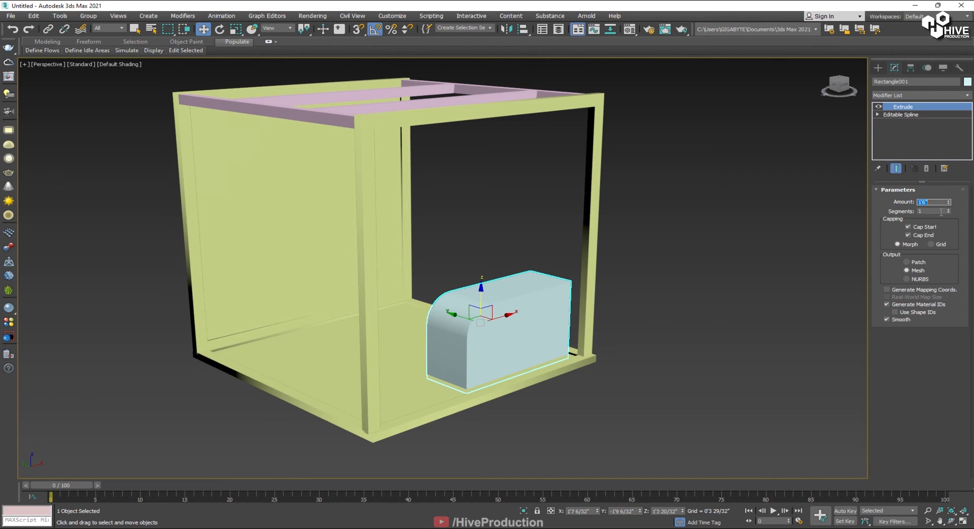
click(726, 307)
click(500, 332)
drag(463, 316, 469, 321)
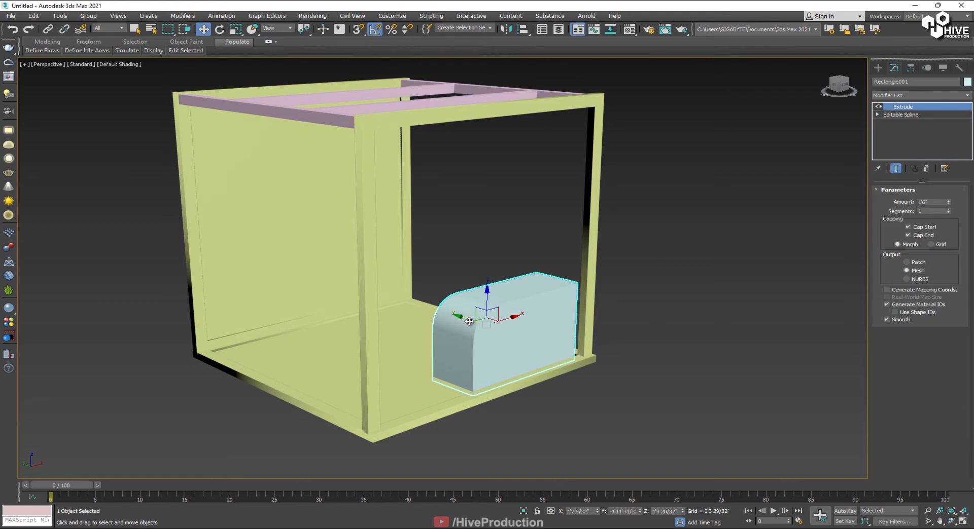
Step: Raise the block slightly so its base rests on the floor panel
scroll(469, 322, down, 3)
key(alt+w)
scroll(282, 371, up, 5)
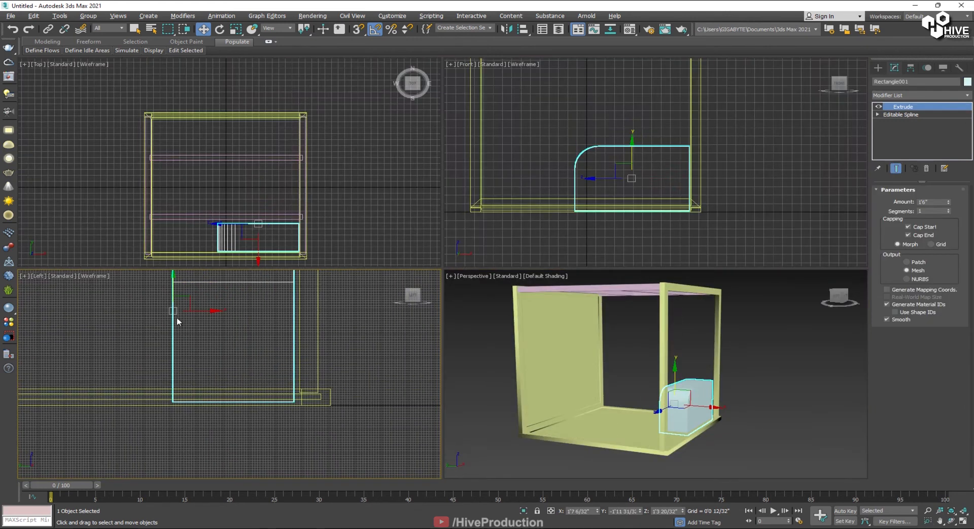
middle_click(781, 390)
key(alt+w)
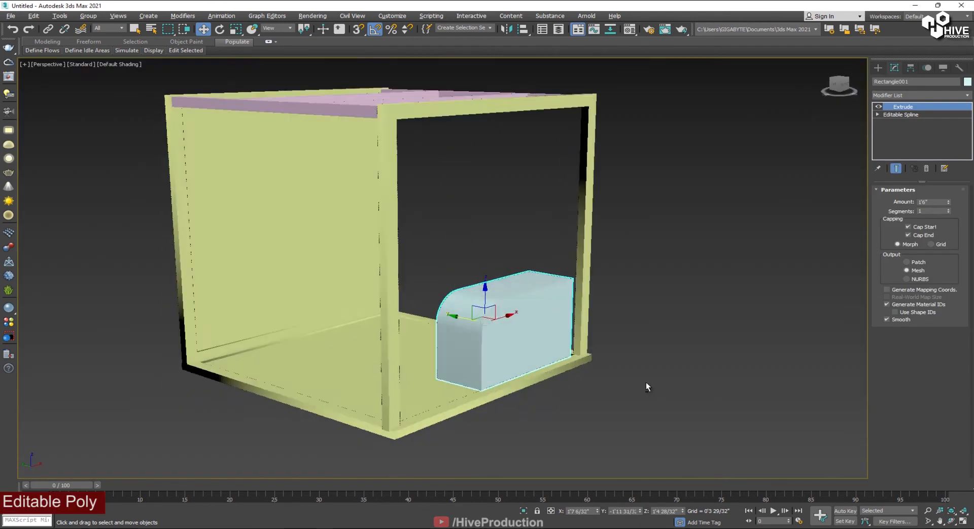
Step: Convert the block to an Editable Poly and inset its large front polygon to leave a narrow border
scroll(519, 350, up, 3)
right_click(514, 317)
mouse_move(588, 409)
click(642, 414)
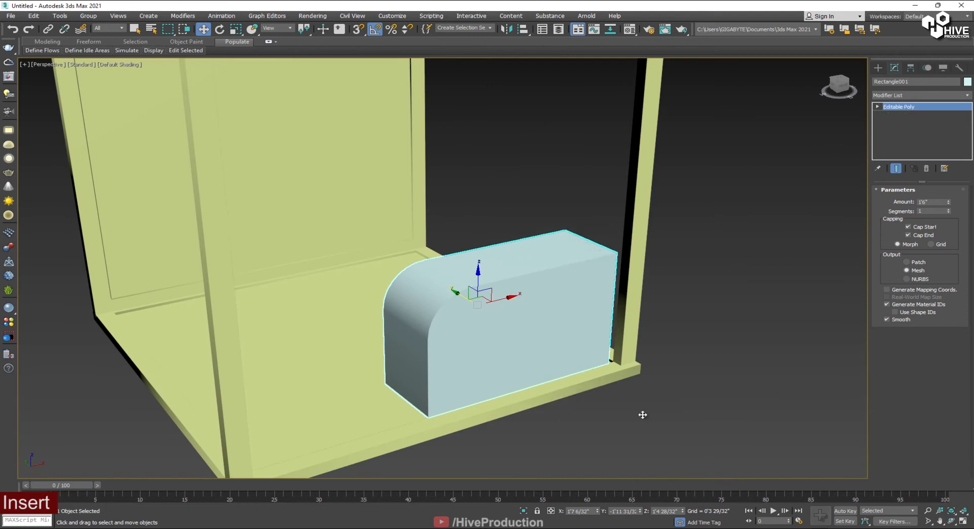
key(4)
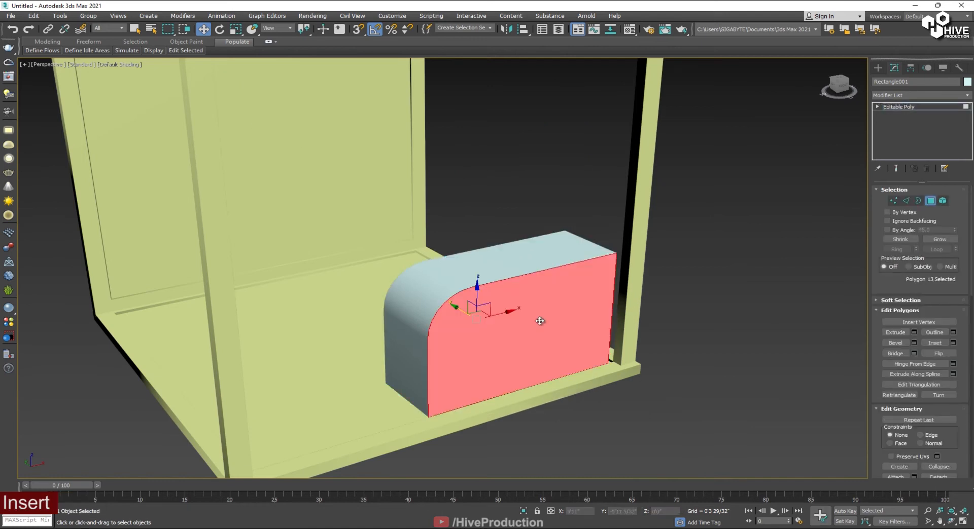
click(945, 344)
drag(529, 317, 460, 456)
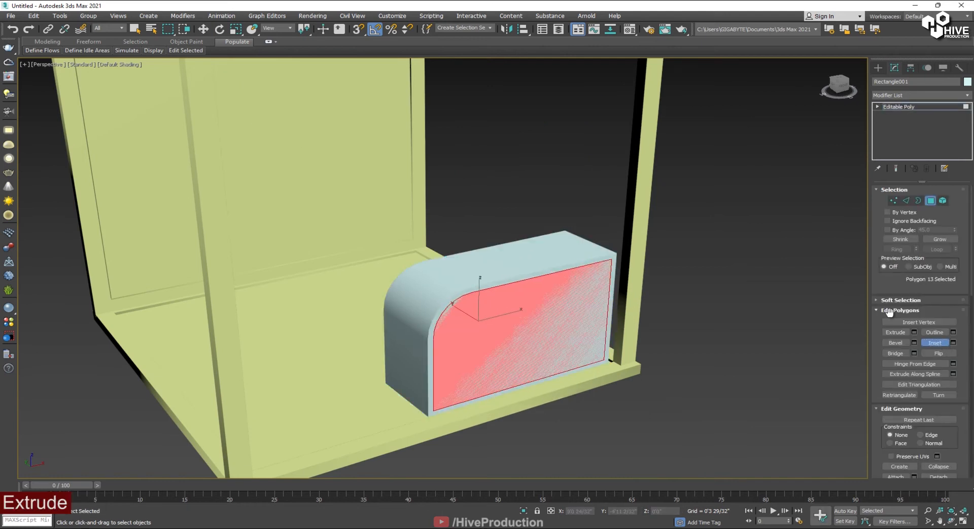
Step: Extrude the inset front polygon slightly inward to form a shallow recess, and exit polygon editing
click(896, 332)
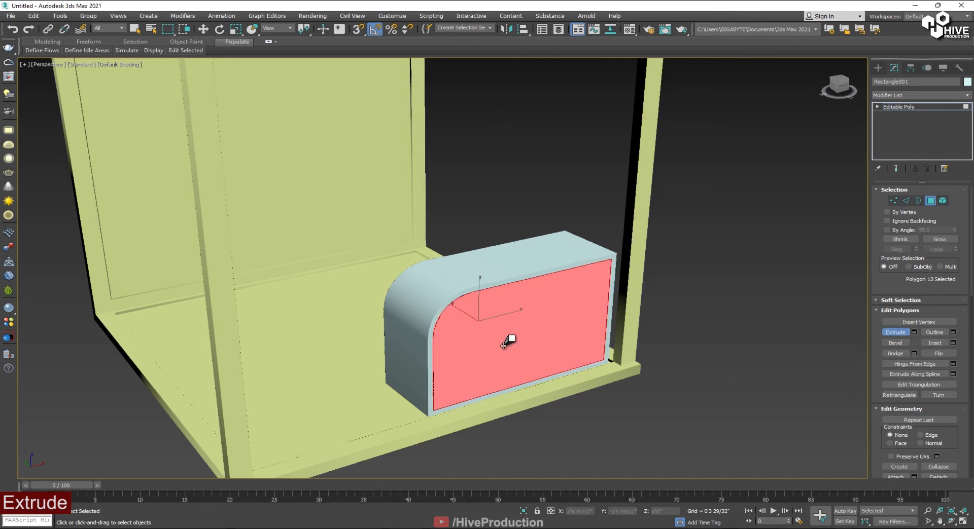
drag(503, 345, 495, 375)
click(931, 201)
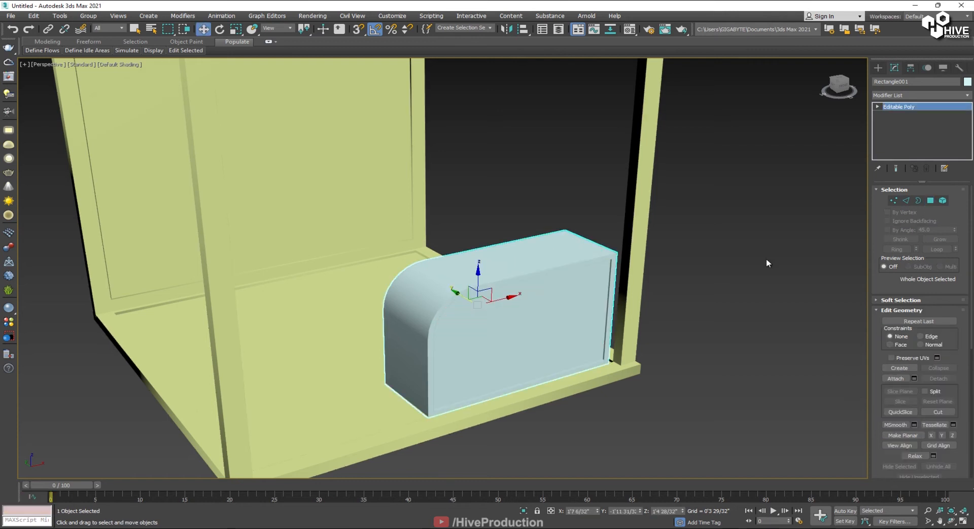
click(765, 259)
Step: Draw a box about 6'7" wide and 2'2" deep in the Top view, just in front of the back panel
alt+middle_drag(669, 396, 647, 393)
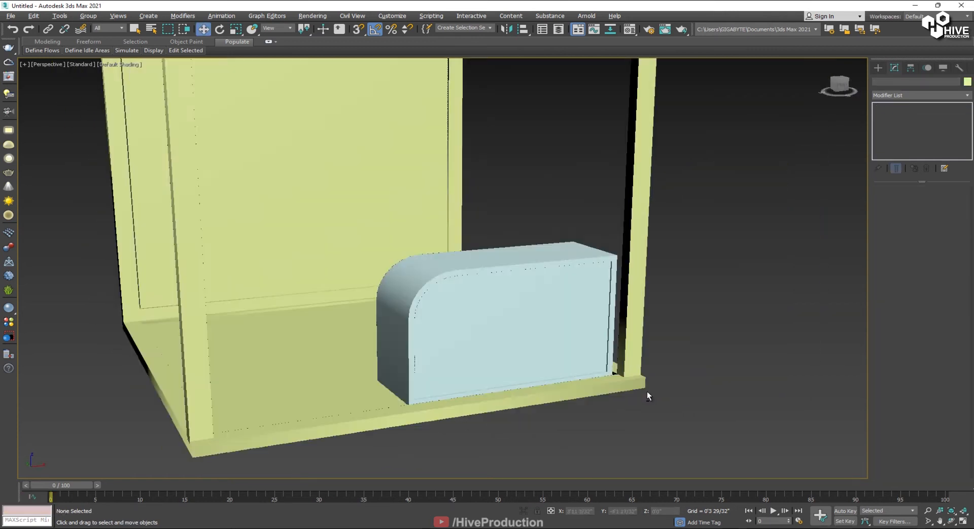
scroll(504, 342, down, 5)
click(876, 67)
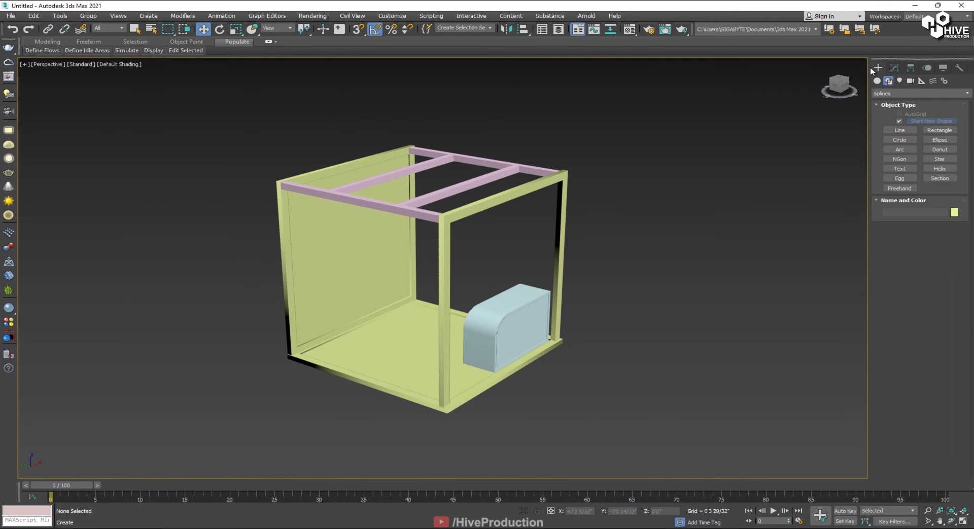
click(877, 81)
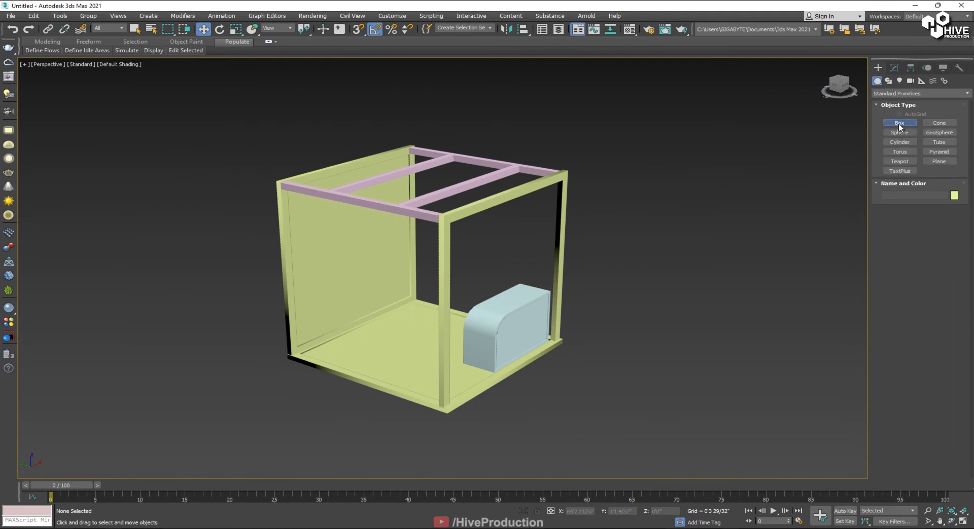
click(899, 123)
key(alt+w)
drag(192, 134, 325, 173)
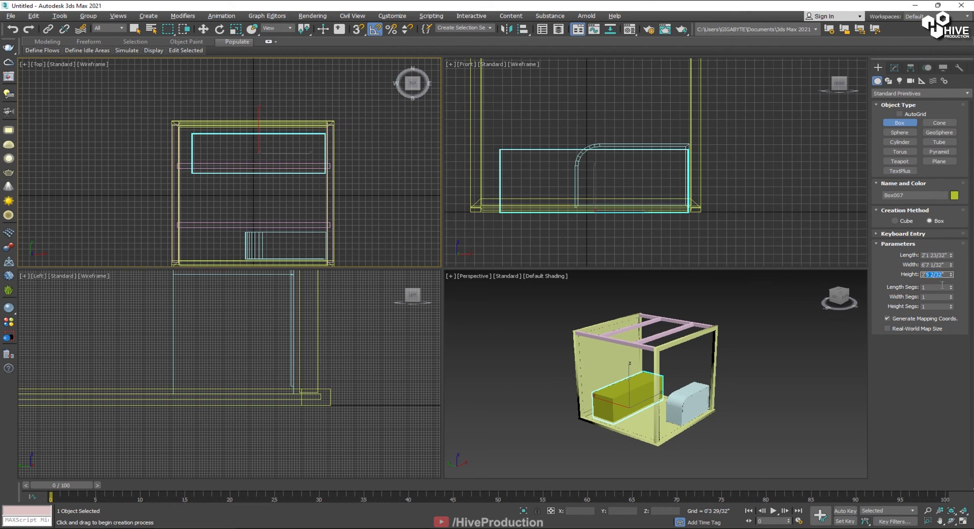
Step: Set the new box's height to 2'6" and its width to 6'0"
text(2'6)
key(Return)
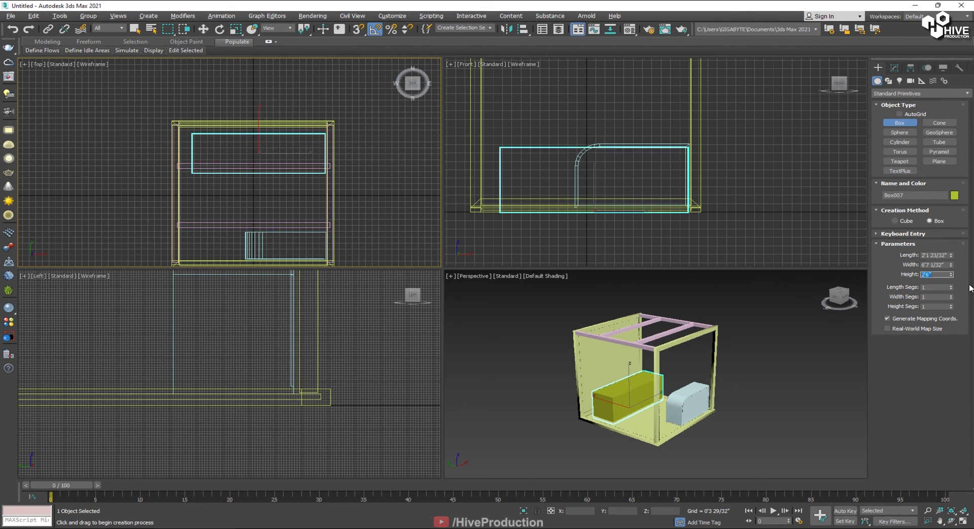
text(6')
key(Return)
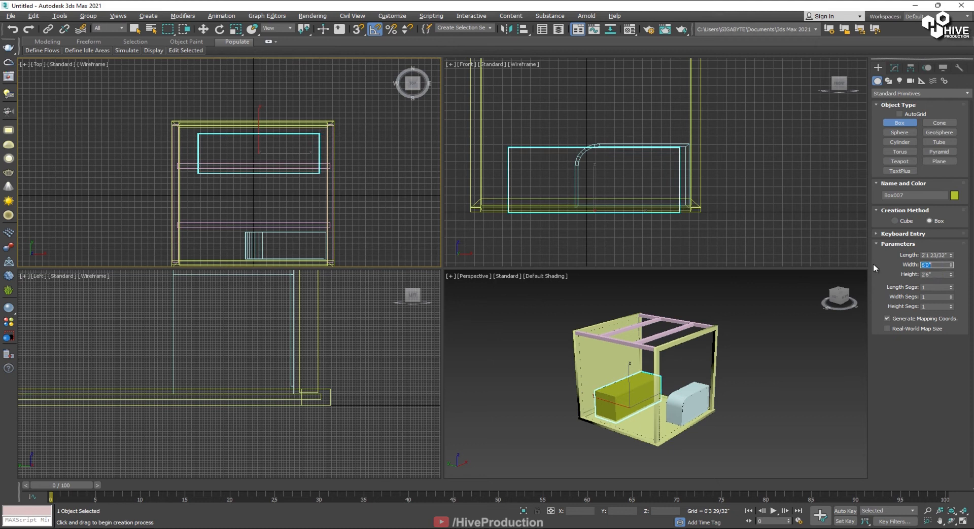
Step: Raise the box so its base rests on the floor panel and shift it slightly toward the back panel
key(w)
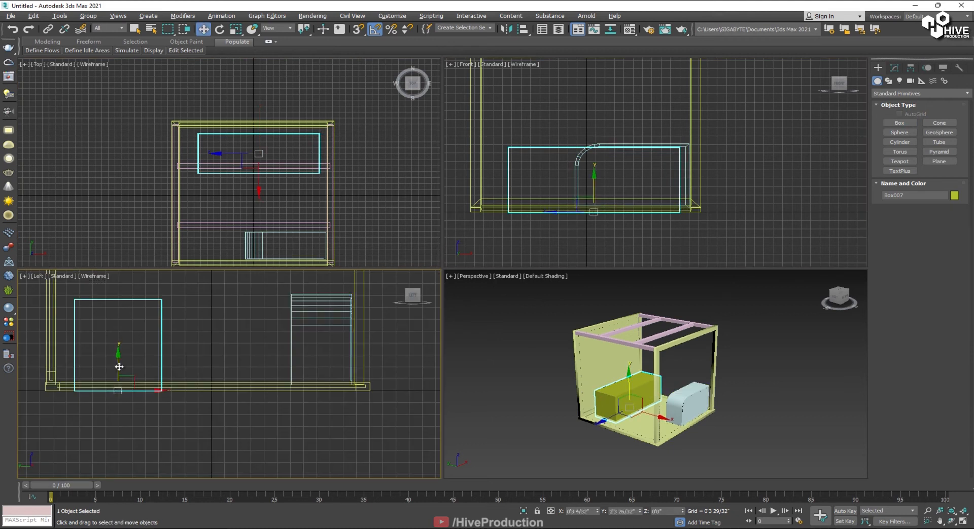
drag(118, 365, 117, 360)
drag(137, 389, 131, 384)
click(499, 392)
alt+middle_drag(678, 403, 654, 399)
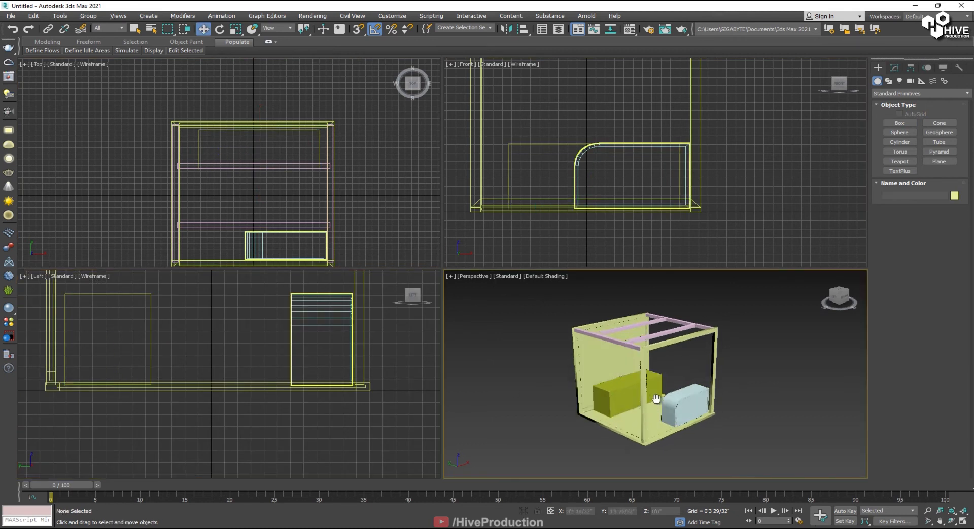
Step: Duplicate the back box straight upward and open the copy's parameters for editing
click(619, 394)
key(z)
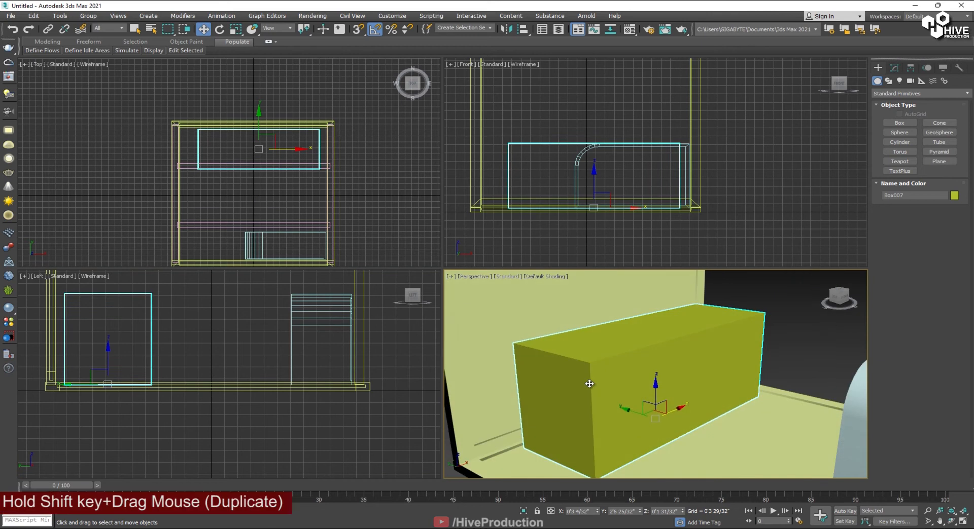
shift+drag(595, 185, 595, 144)
click(894, 67)
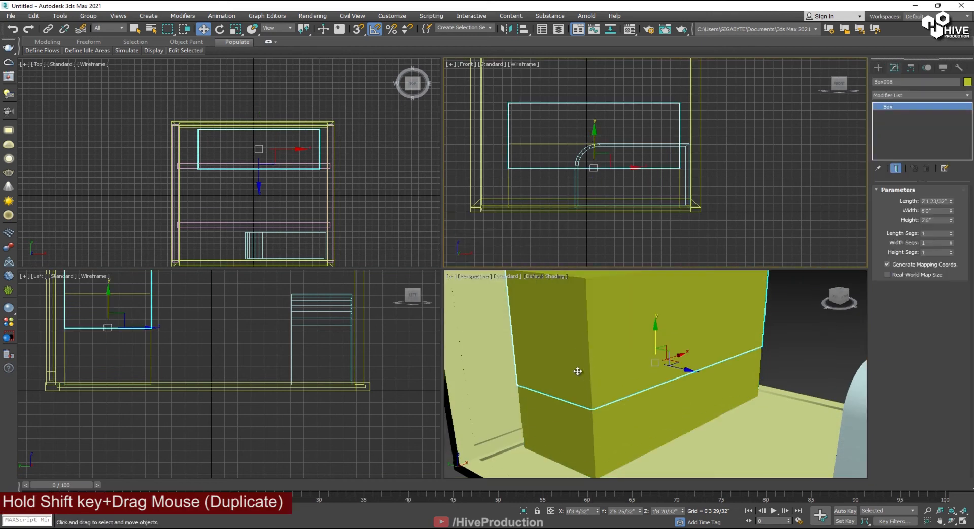
Step: Resize the copied box to 2'2 16/32" long, 6'2 5/32" wide and 0'2 12/32" high, and raise it onto the cabinet as a countertop
middle_drag(199, 351, 226, 413)
alt+middle_drag(727, 358, 738, 388)
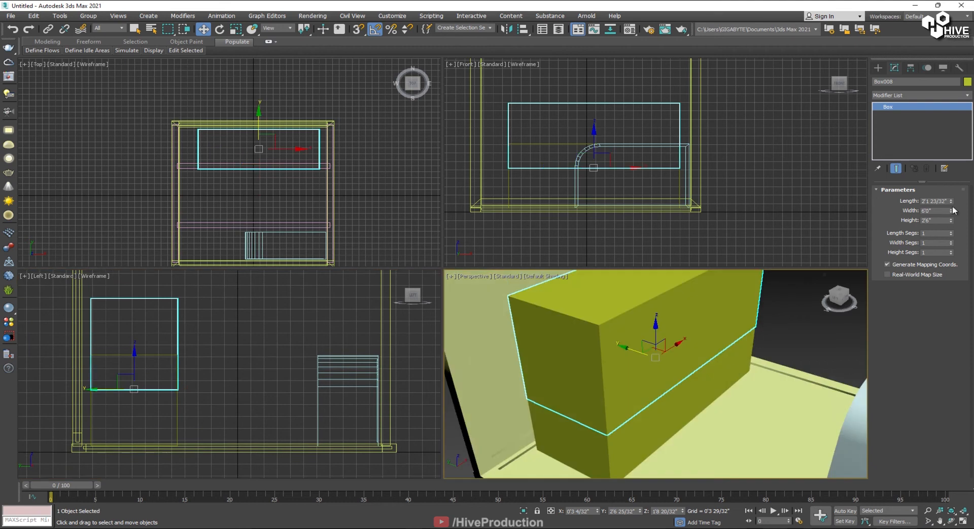
drag(952, 202, 950, 225)
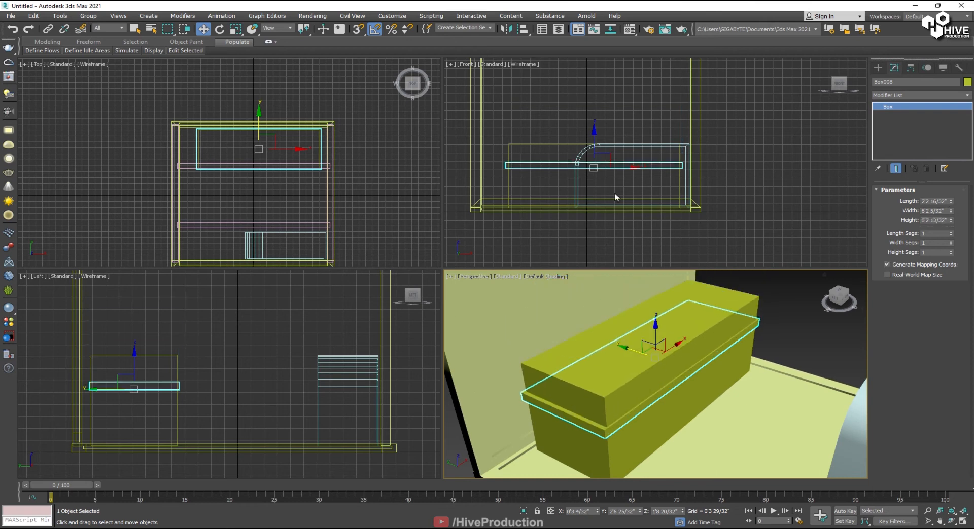
drag(595, 146, 593, 124)
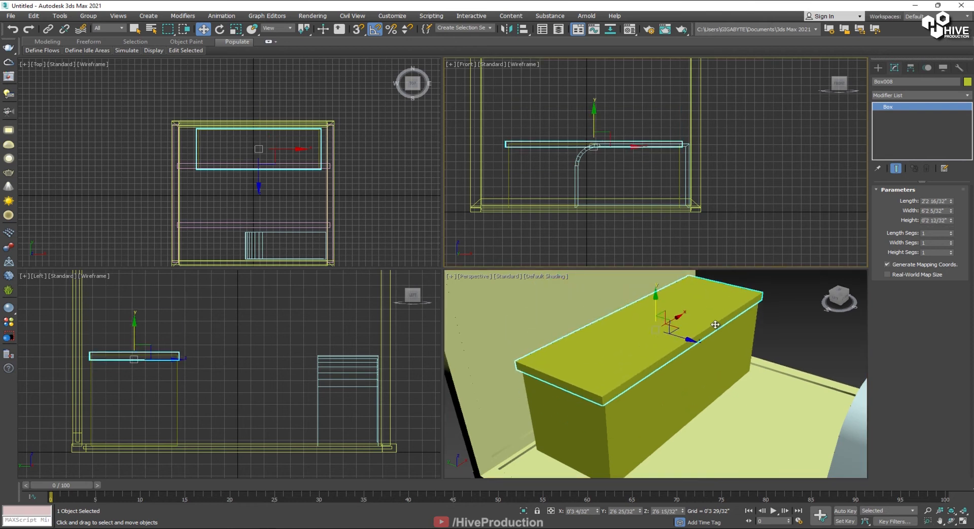
click(781, 337)
alt+middle_drag(758, 377, 754, 338)
Step: Increase the countertop slab's length to 2'3 10/32" so it overhangs the cabinet more at front and back
click(715, 362)
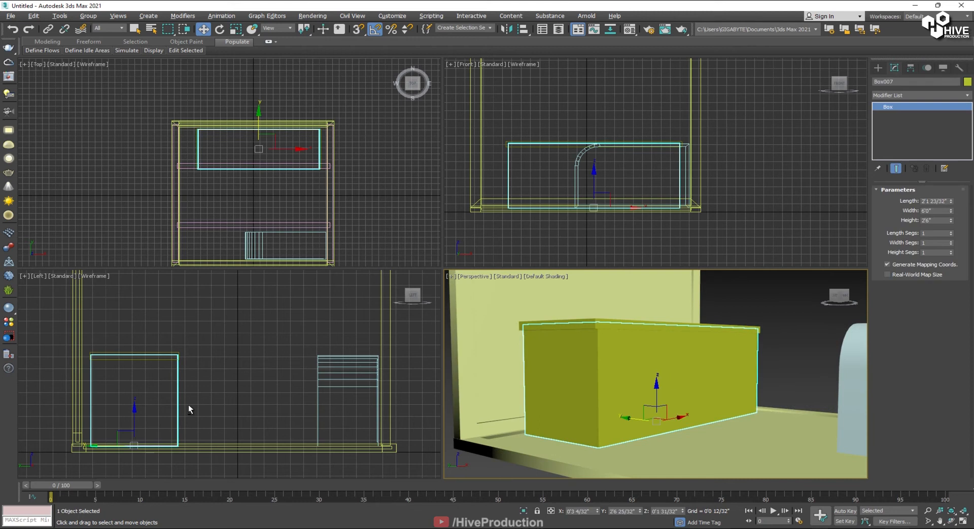
scroll(105, 369, up, 6)
click(218, 329)
click(219, 331)
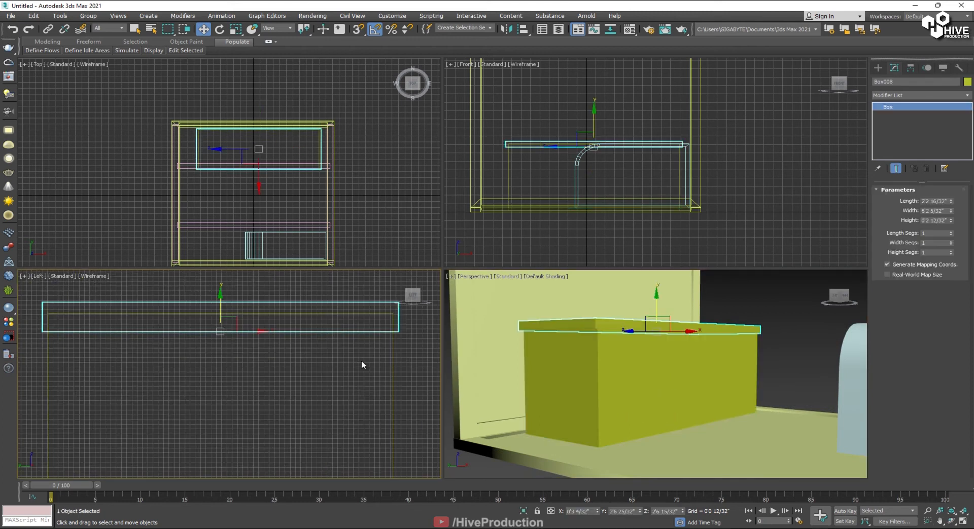
click(951, 199)
click(951, 200)
click(768, 340)
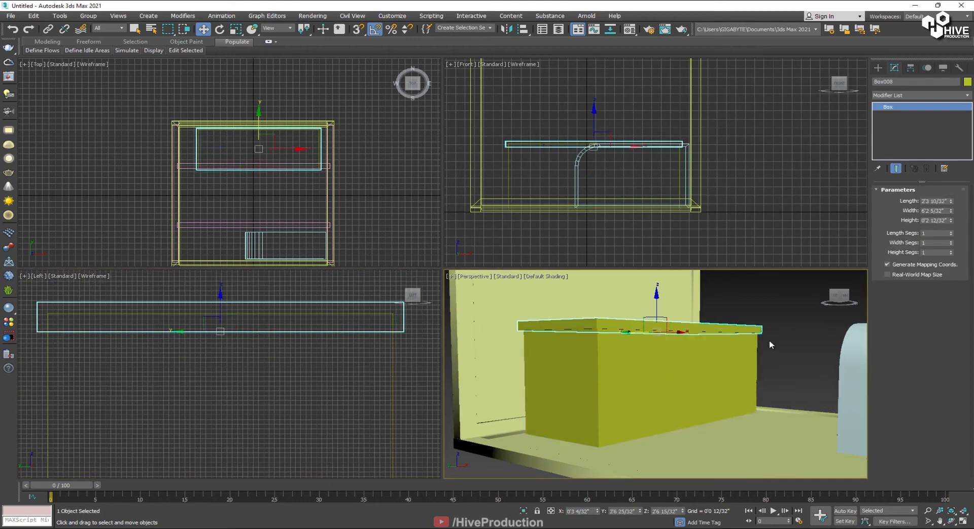
Step: Show edged faces, give the cabinet box 4 width segments, and convert it to an Editable Poly
click(657, 385)
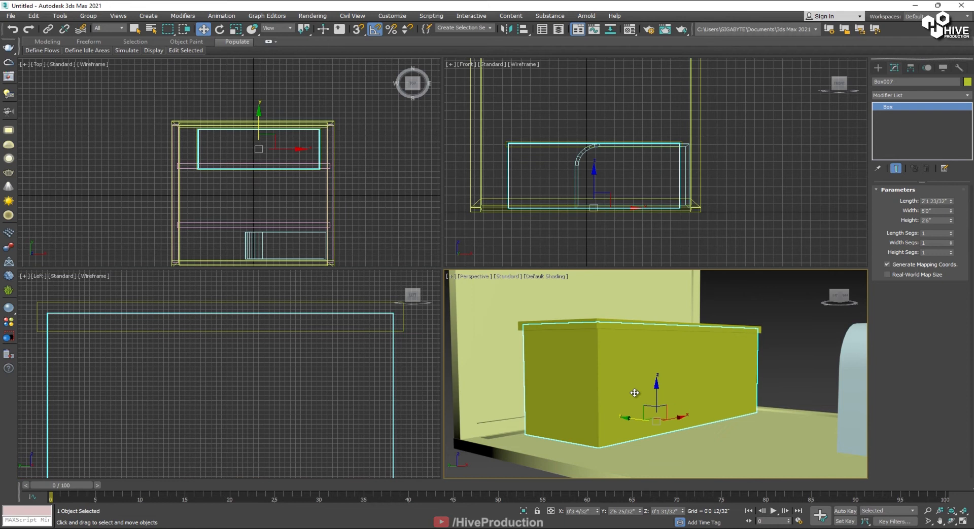
key(F4)
click(950, 241)
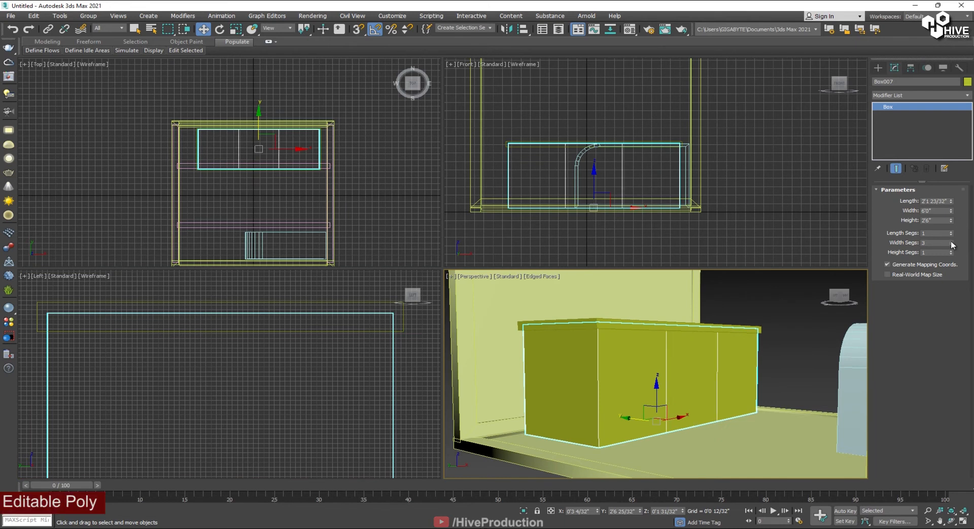
click(951, 242)
alt+middle_drag(745, 355, 673, 378)
right_click(670, 372)
mouse_move(697, 467)
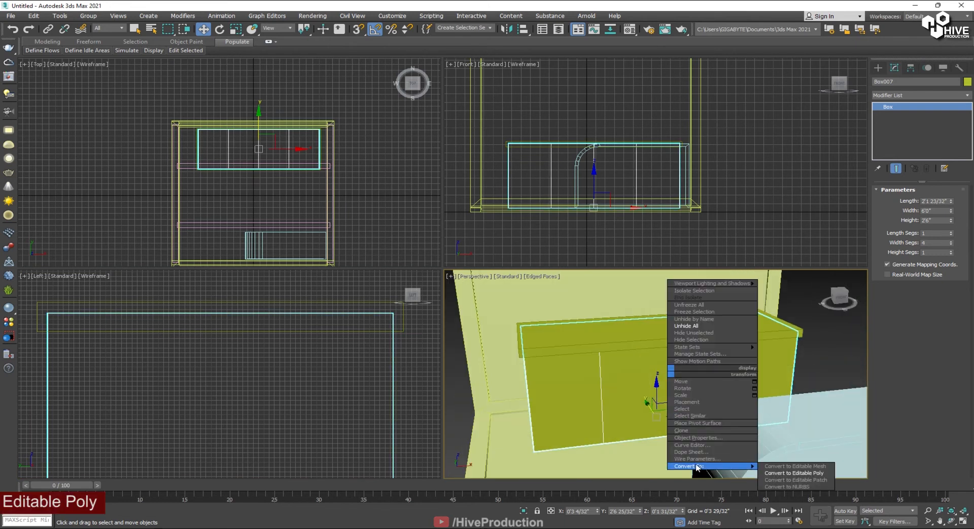
click(787, 476)
Step: Inset the cabinet's four front polygons By Polygon to leave a narrow border around each door
click(931, 201)
click(758, 369)
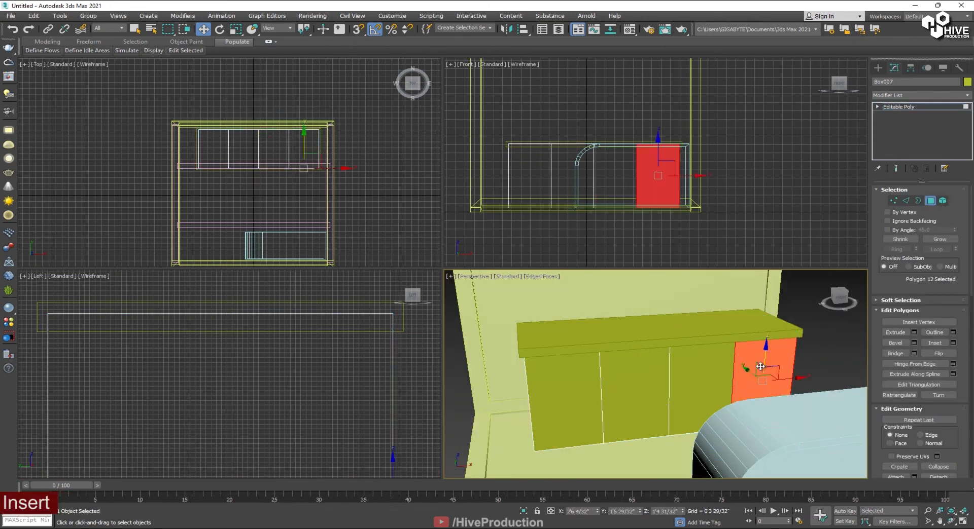
ctrl+click(690, 374)
ctrl+click(618, 379)
ctrl+click(545, 390)
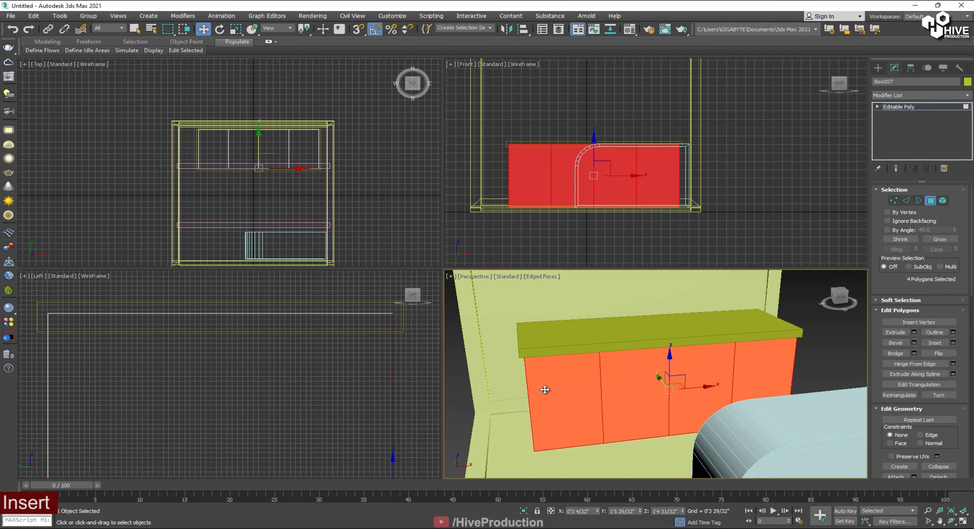
click(952, 343)
drag(663, 388, 664, 371)
click(674, 380)
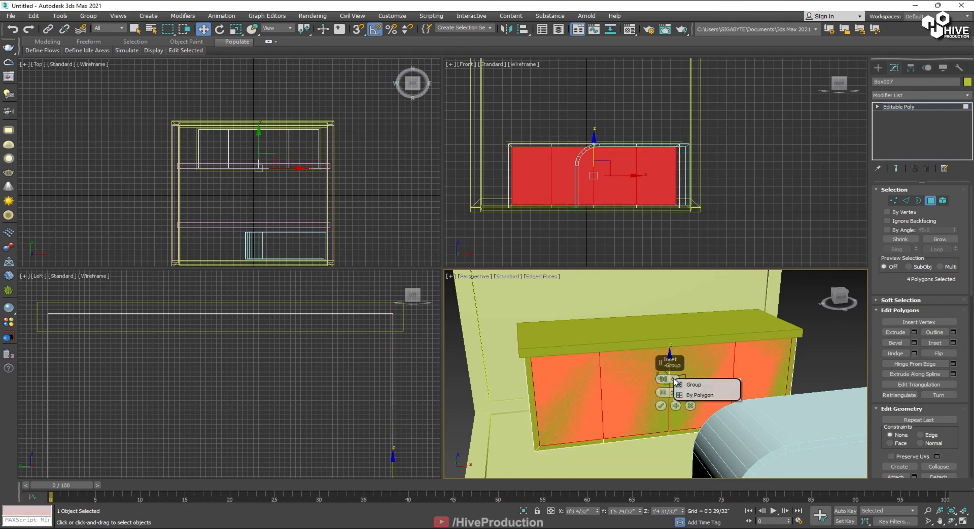
click(703, 396)
click(661, 406)
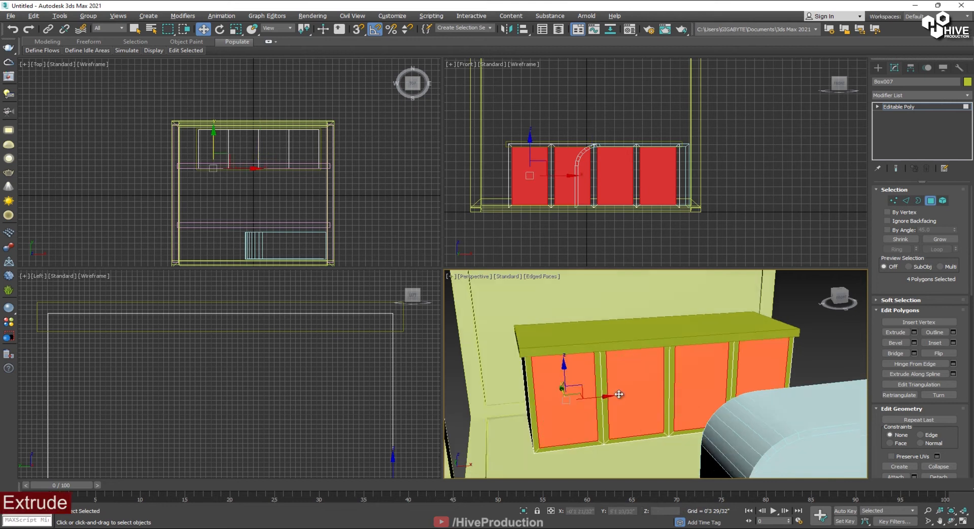
Step: Extrude the four inset front polygons slightly outward to form cabinet doors, and exit polygon editing
alt+middle_drag(619, 394, 656, 374)
scroll(620, 387, up, 3)
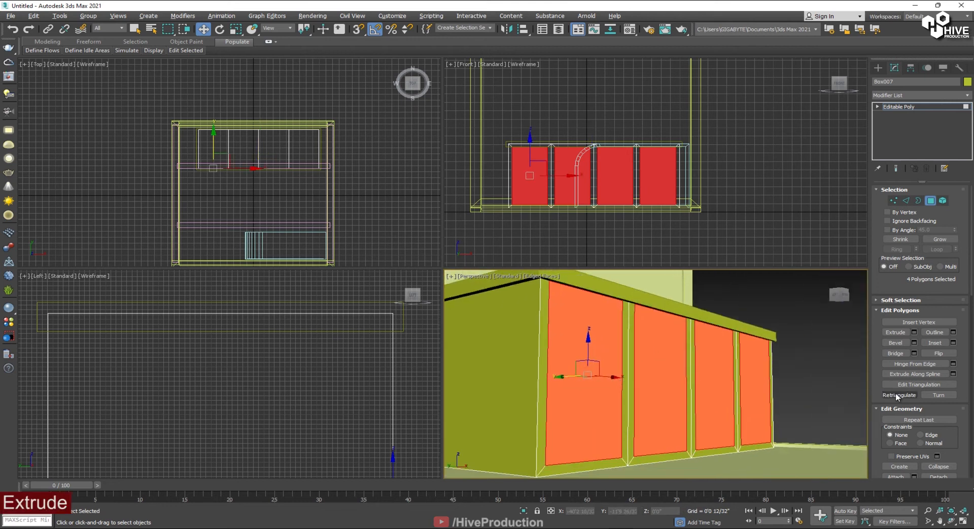
click(914, 333)
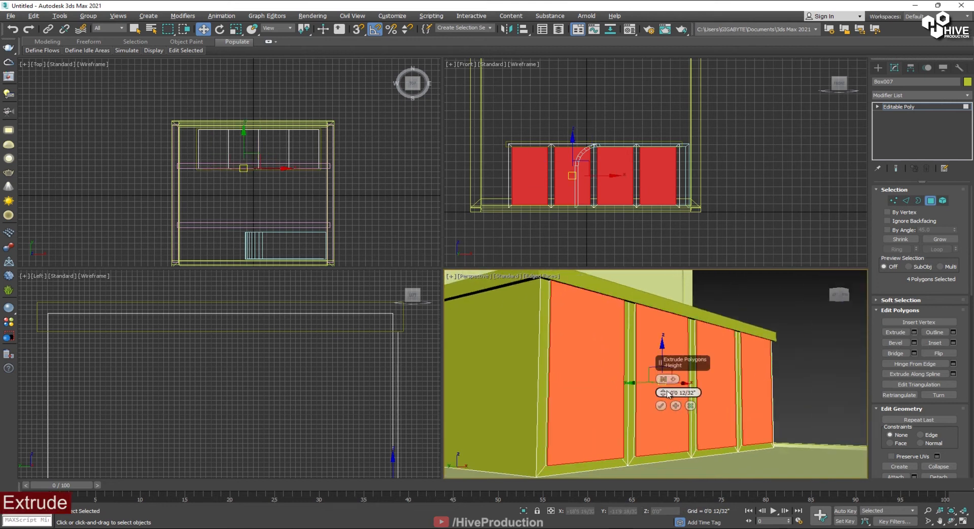
drag(663, 394, 661, 382)
click(660, 405)
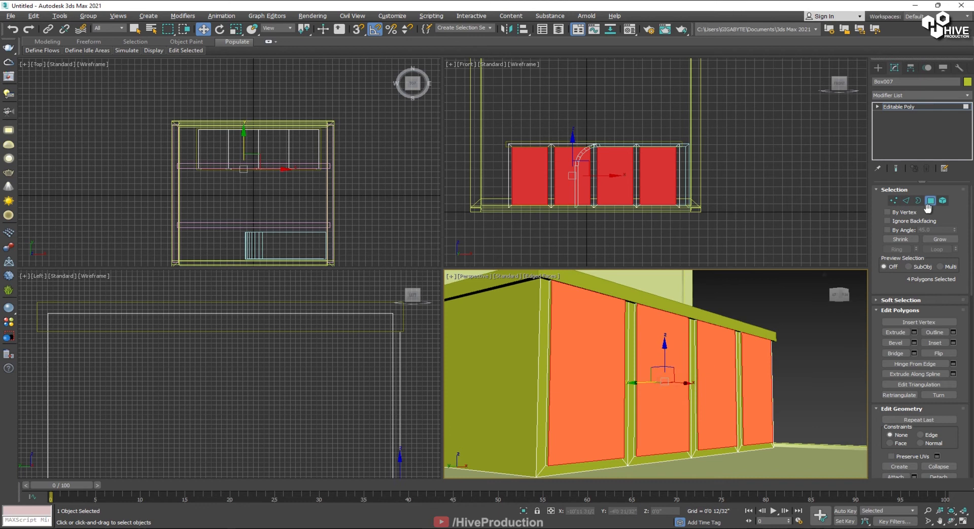
click(930, 201)
Step: Raise the countertop slab slightly so it clears the tops of the cabinet doors
click(635, 307)
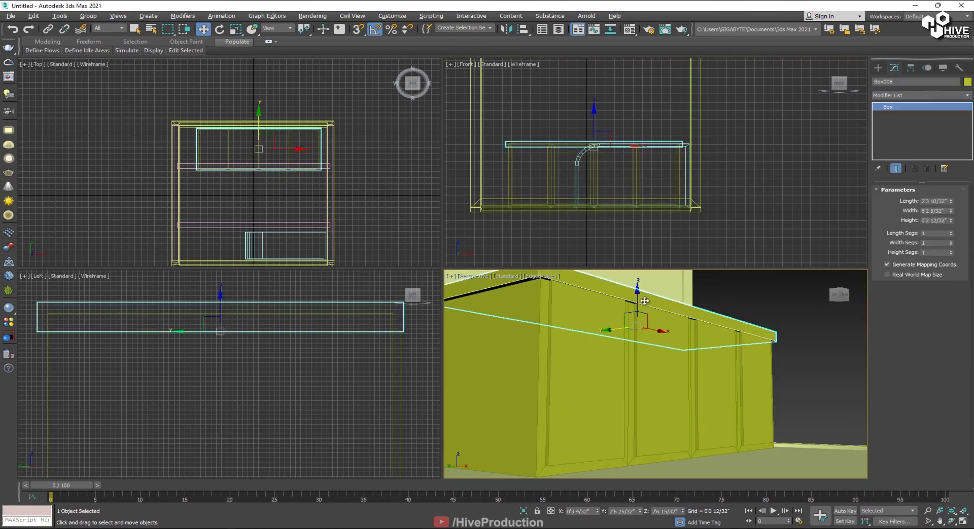
drag(637, 304, 637, 296)
click(811, 384)
scroll(740, 381, down, 5)
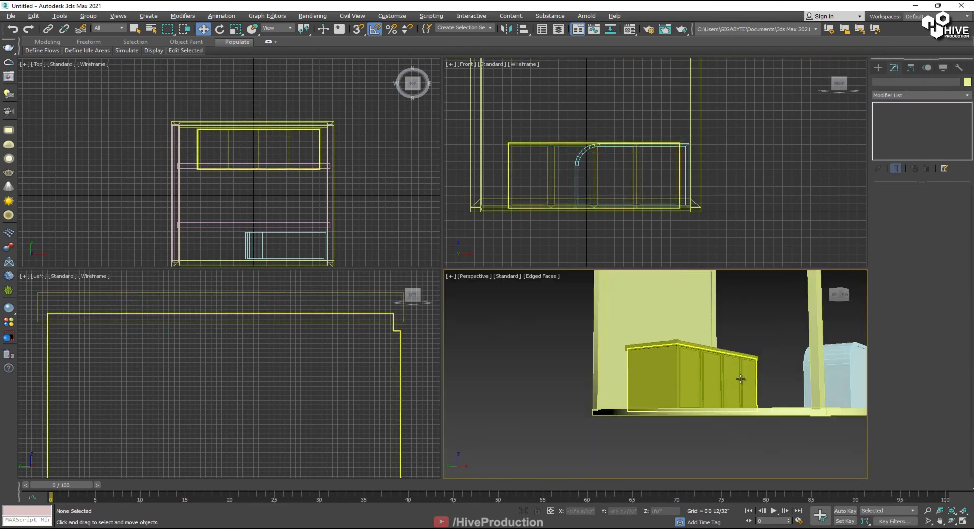
alt+middle_drag(739, 380, 657, 404)
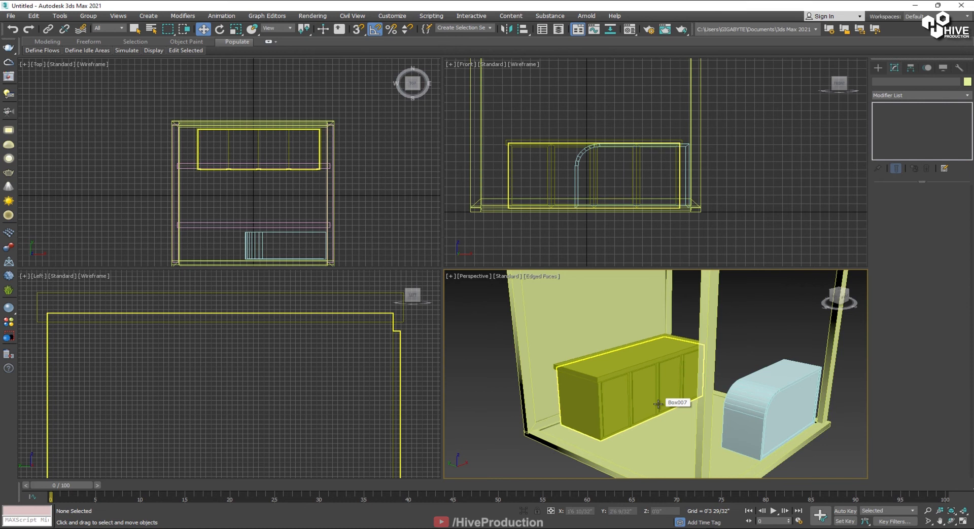
Step: Create a low four-sided tube in the Top view, over the middle of the booth floor
click(877, 67)
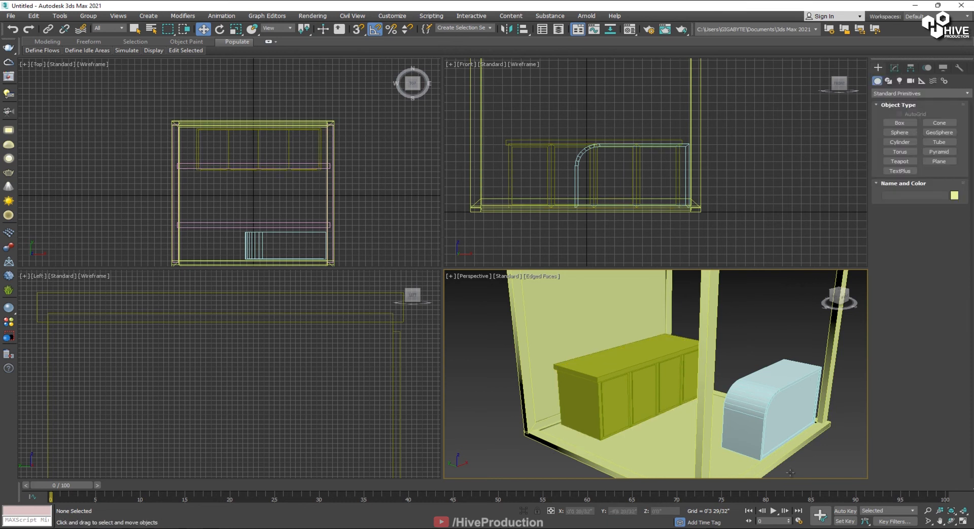
key(z)
click(943, 145)
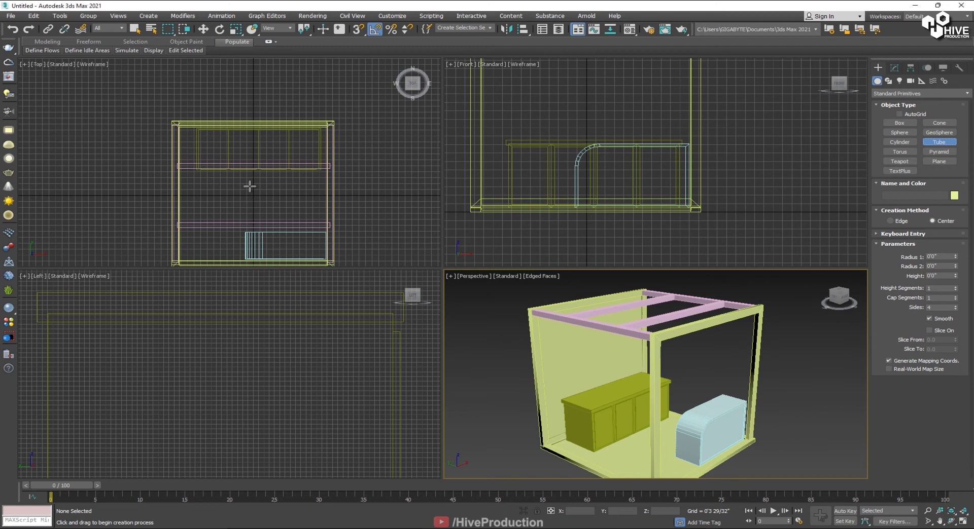
drag(226, 168, 283, 210)
click(268, 193)
click(267, 188)
Step: Rotate the tube until its sides align with the booth walls and centre it at X 0, Y 0
key(e)
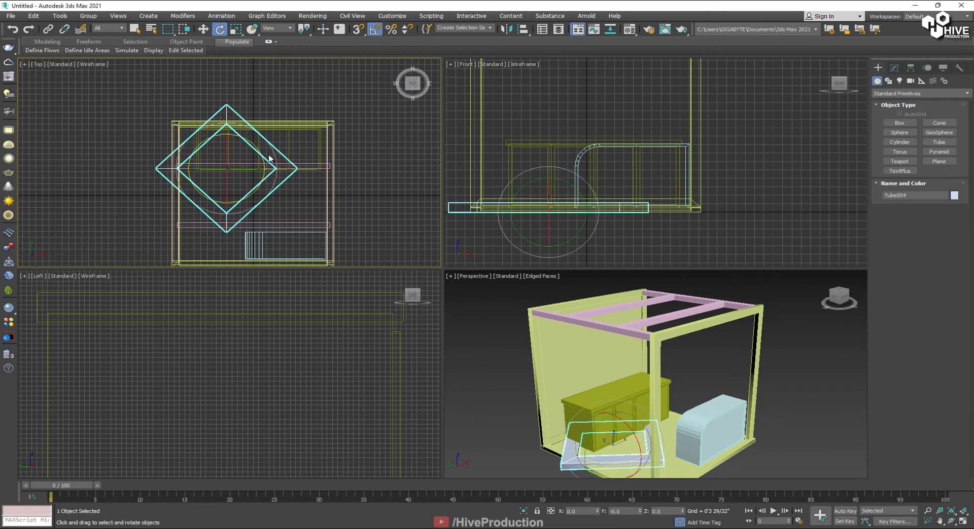
drag(271, 159, 267, 179)
key(w)
key(alt+w)
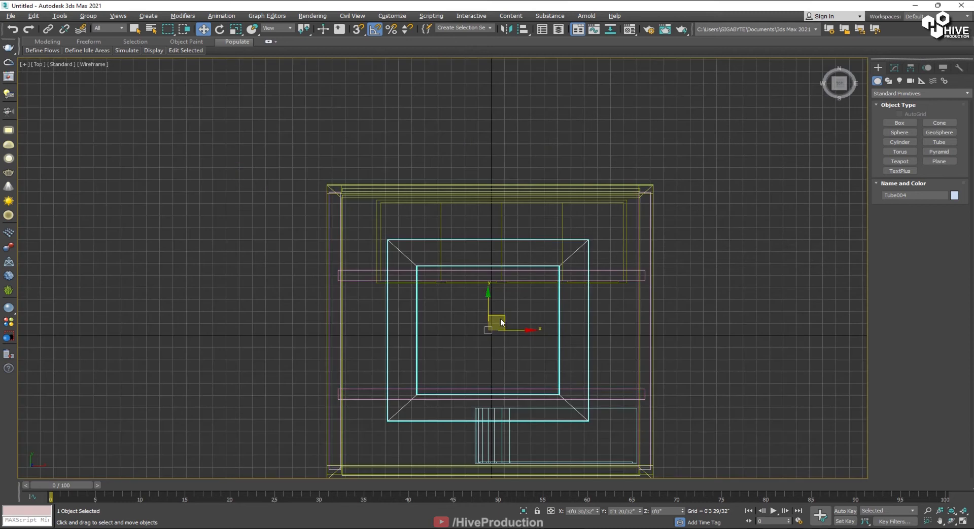
right_click(597, 513)
right_click(640, 513)
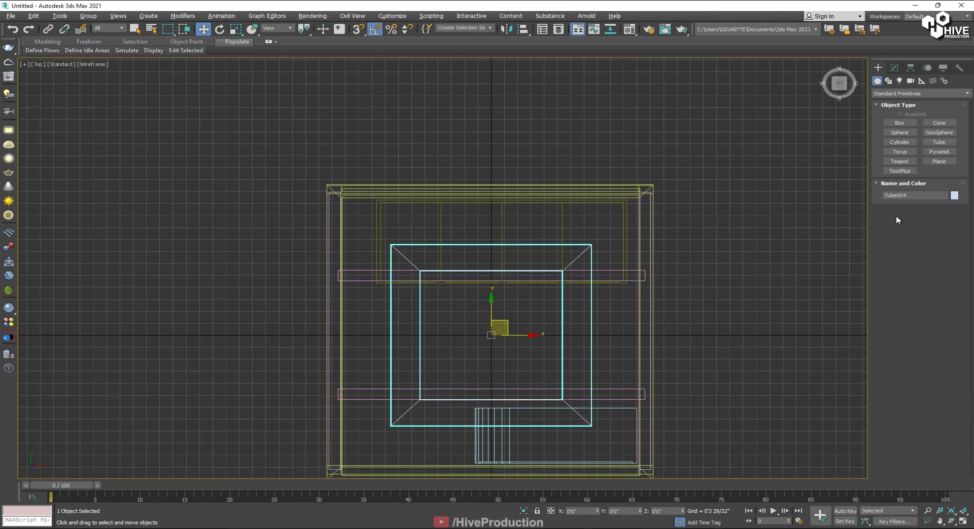
Step: Reduce the square tube's Radius 1 to 2'7 15/32" and Radius 2 to 2'1 17/32"
click(894, 67)
drag(956, 212, 961, 213)
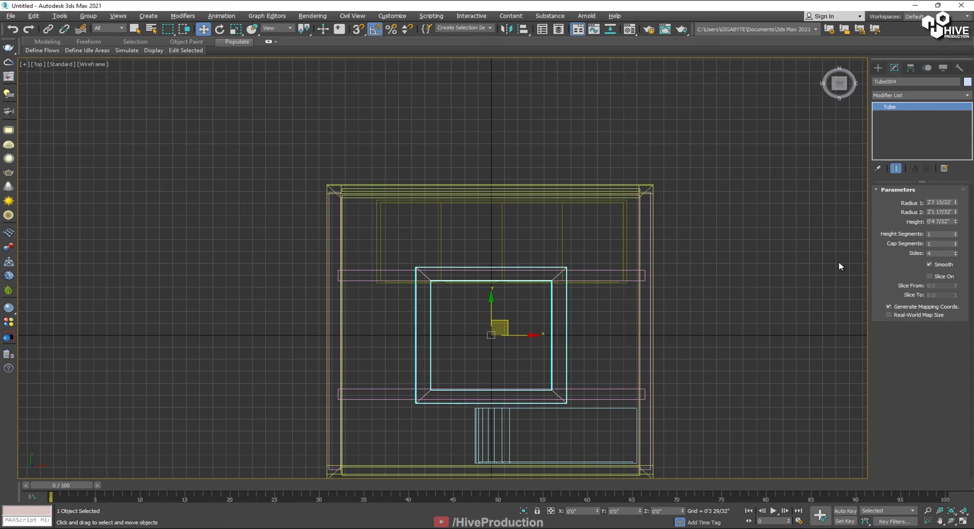
Step: Raise the square tube from the floor to just below the roof beams, above the middle of the booth
click(452, 358)
click(565, 338)
key(alt+w)
key(alt+w)
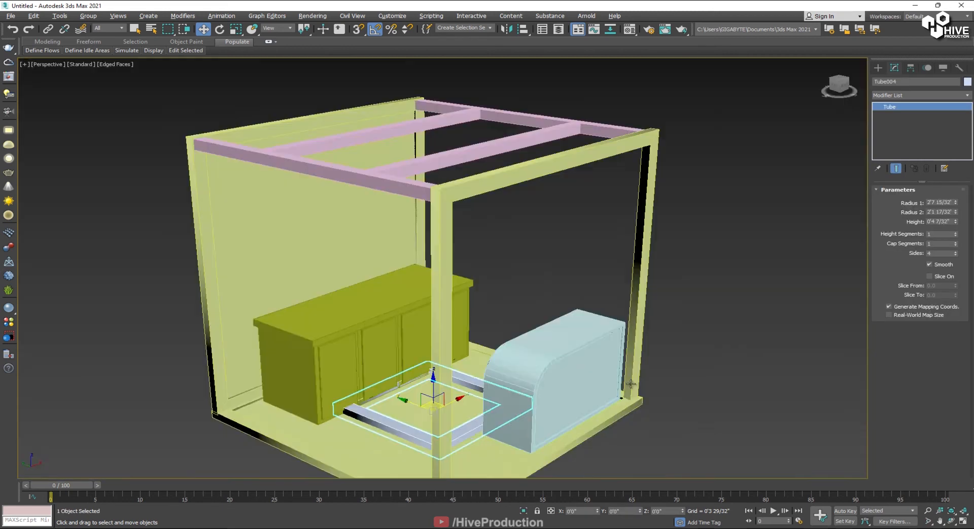
alt+middle_drag(620, 448, 490, 389)
drag(432, 384, 428, 149)
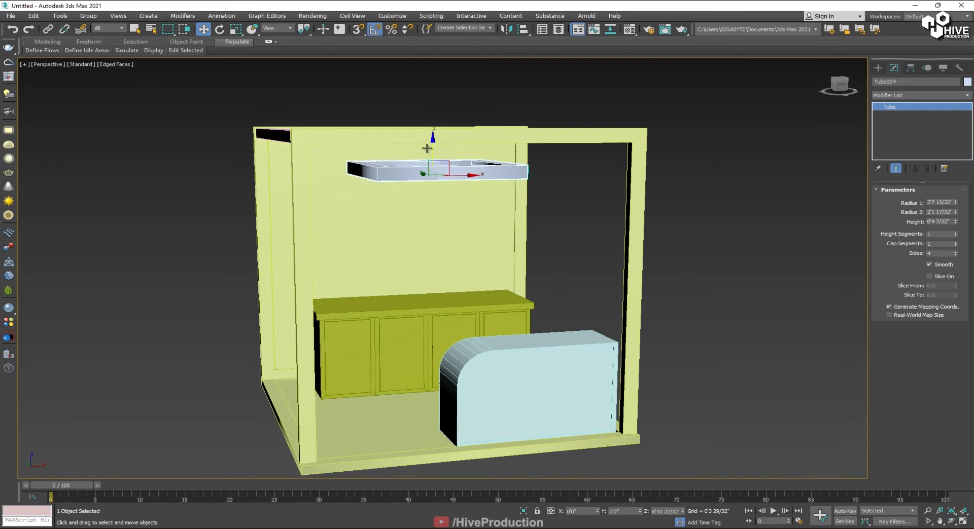
alt+middle_drag(428, 150, 420, 144)
Step: Reduce the square tube's height to 0'2 1/32" and lift it slightly closer to the roof beams
drag(955, 222, 956, 245)
alt+middle_drag(447, 198, 417, 253)
key(alt+w)
middle_drag(584, 133, 591, 220)
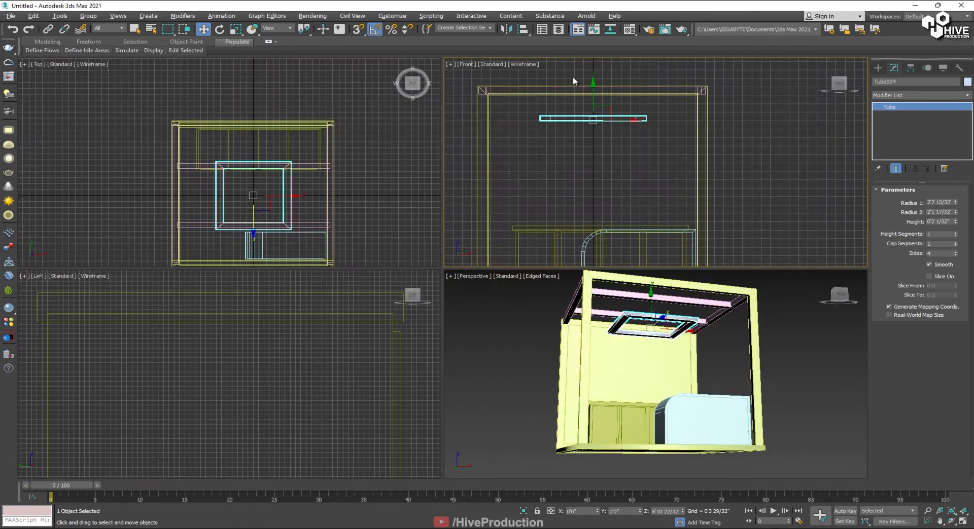
right_click(581, 93)
click(588, 103)
mouse_move(594, 95)
mouse_down()
mouse_move(594, 85)
mouse_move(596, 93)
mouse_up()
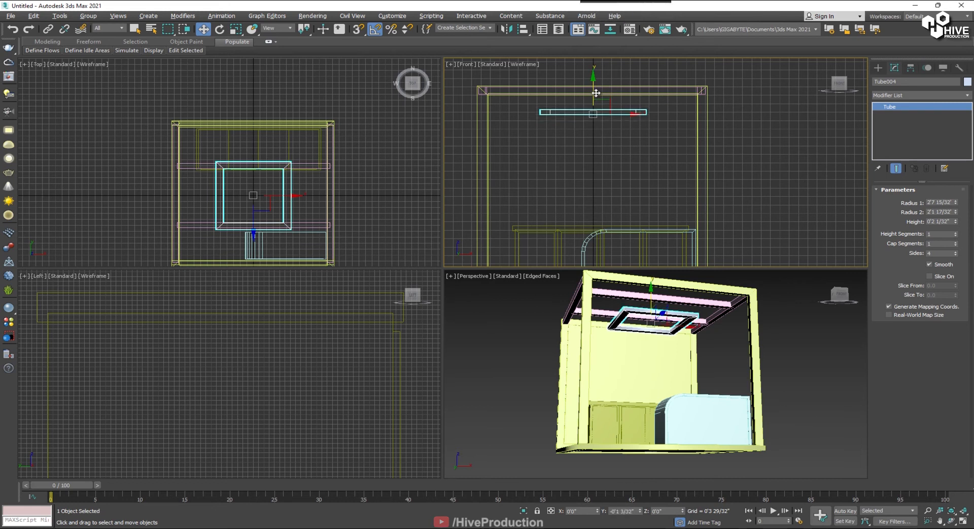
click(753, 145)
alt+middle_drag(720, 333, 680, 354)
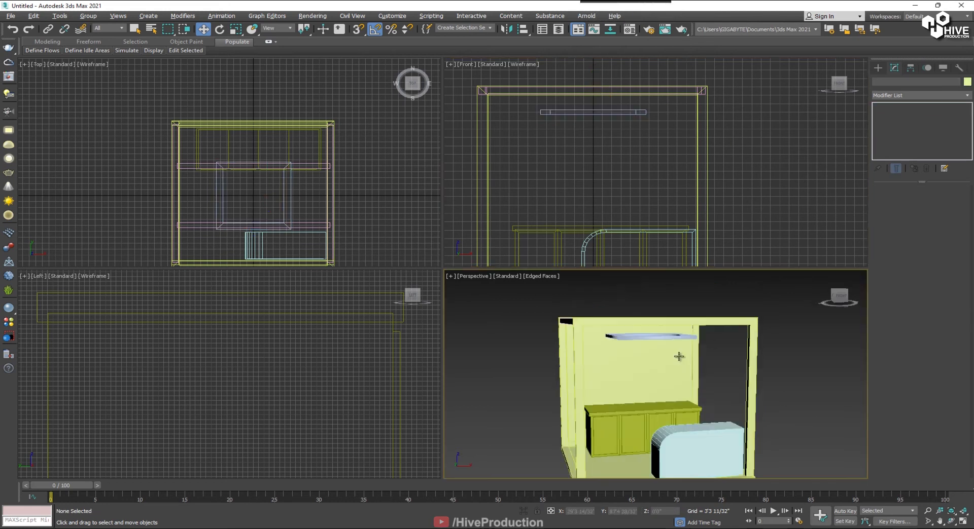
Step: Create a thin cylinder, radius 0'0 28/32" and height about 1'3 23/32", at the square frame's back-left corner in the Top view
click(877, 67)
click(899, 142)
scroll(271, 168, up, 5)
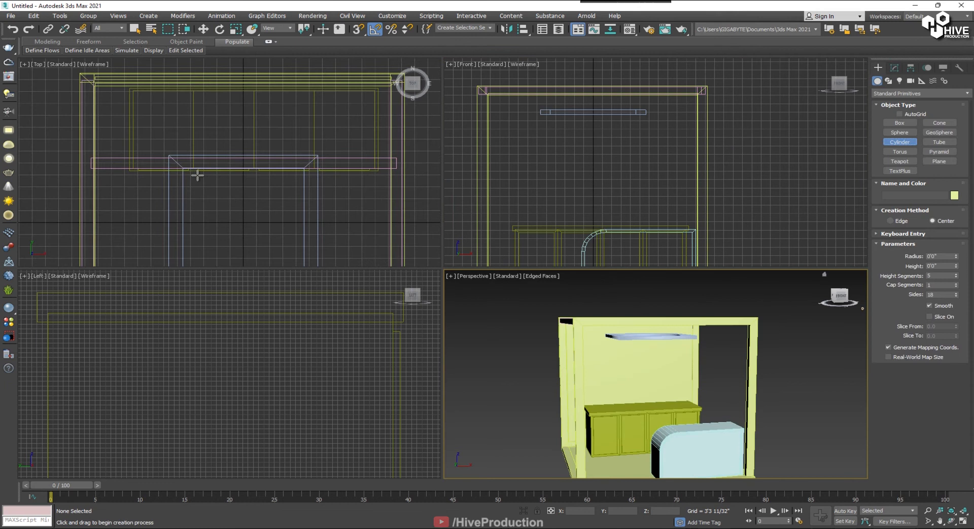
click(168, 122)
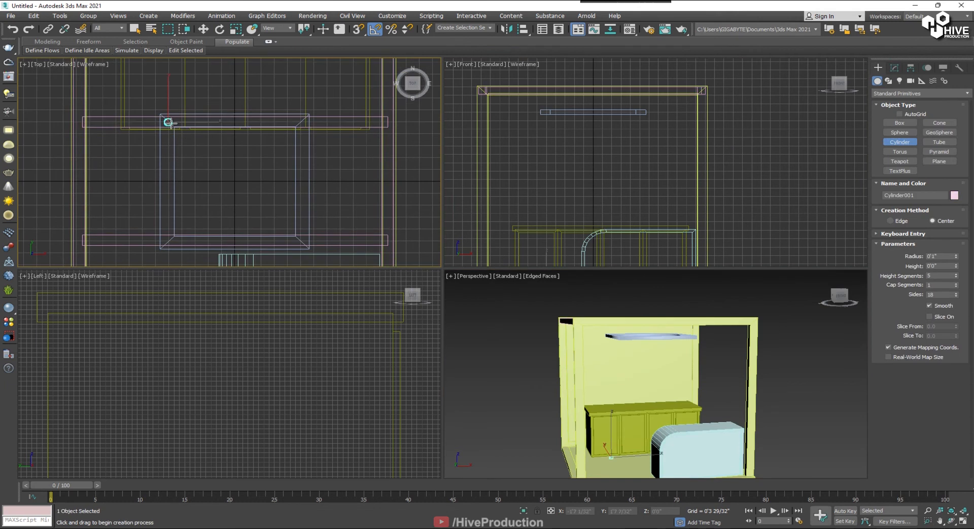
right_click(542, 250)
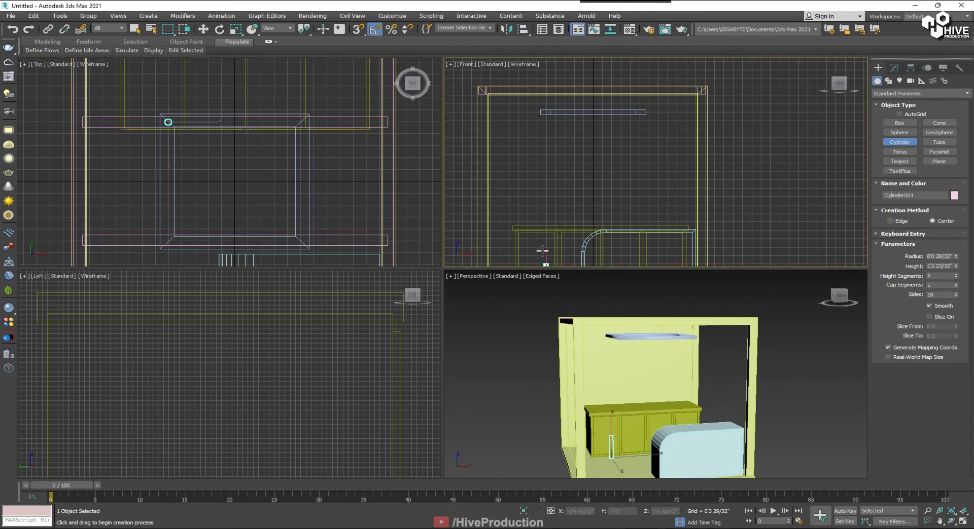
Step: Raise the cylinder to stand on the square frame and shorten it to 0'8 11/32" with one height segment
key(w)
drag(546, 259, 547, 119)
scroll(549, 123, up, 3)
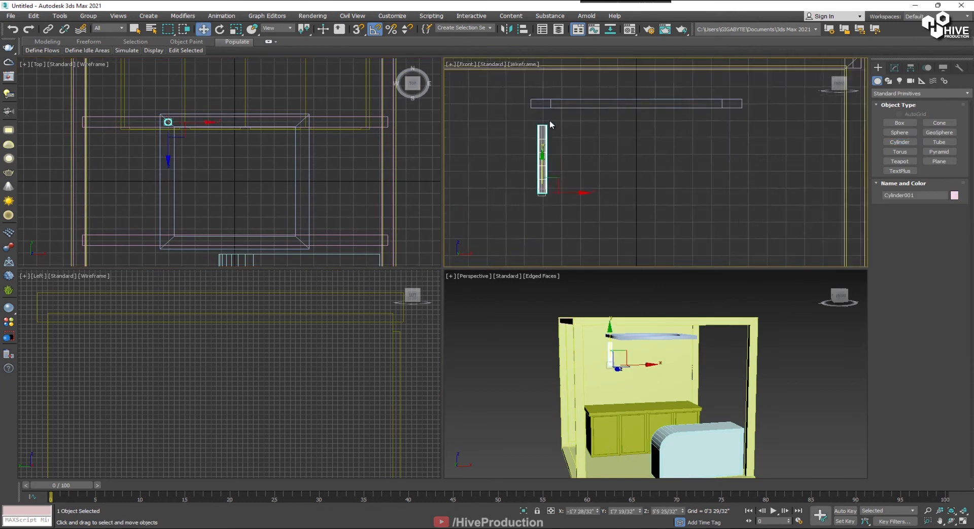
middle_drag(577, 187, 576, 238)
scroll(576, 237, down, 1)
drag(551, 227, 551, 131)
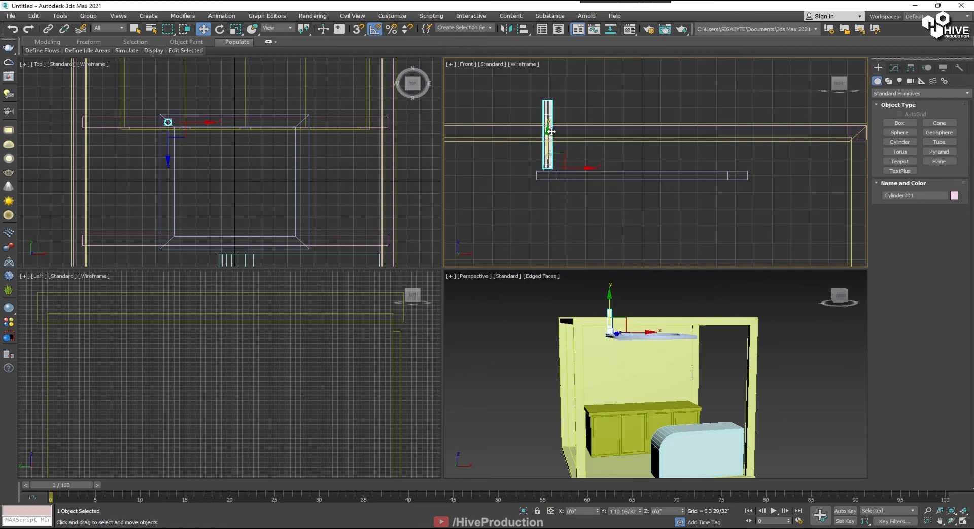
click(894, 68)
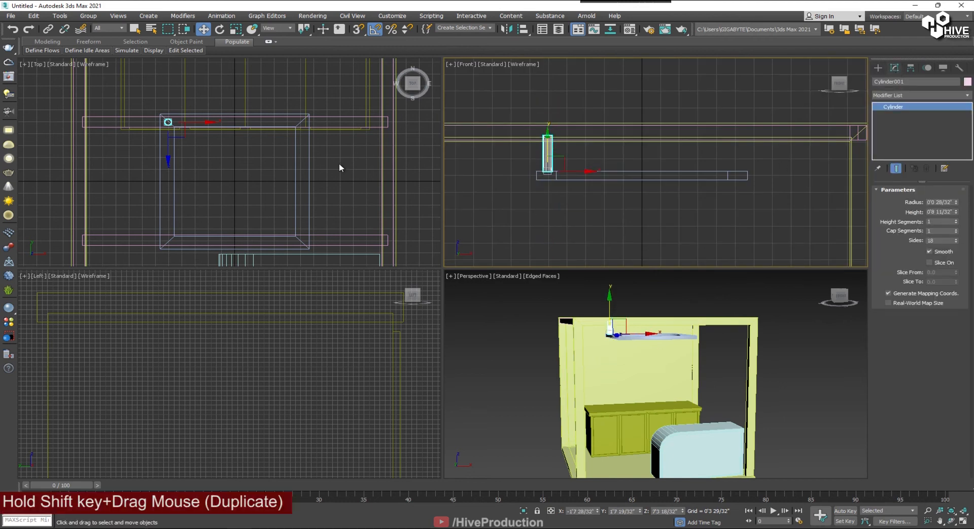
Step: Copy the cylinder to the frame's back-right corner, and copy both back cylinders to the two front corners
mouse_move(188, 122)
shift+mouse_down()
mouse_move(313, 125)
mouse_move(321, 133)
shift+mouse_up()
click(494, 308)
ctrl+click(547, 162)
mouse_move(214, 177)
middle_down()
mouse_move(214, 125)
mouse_move(218, 148)
middle_up()
shift+drag(238, 76, 257, 193)
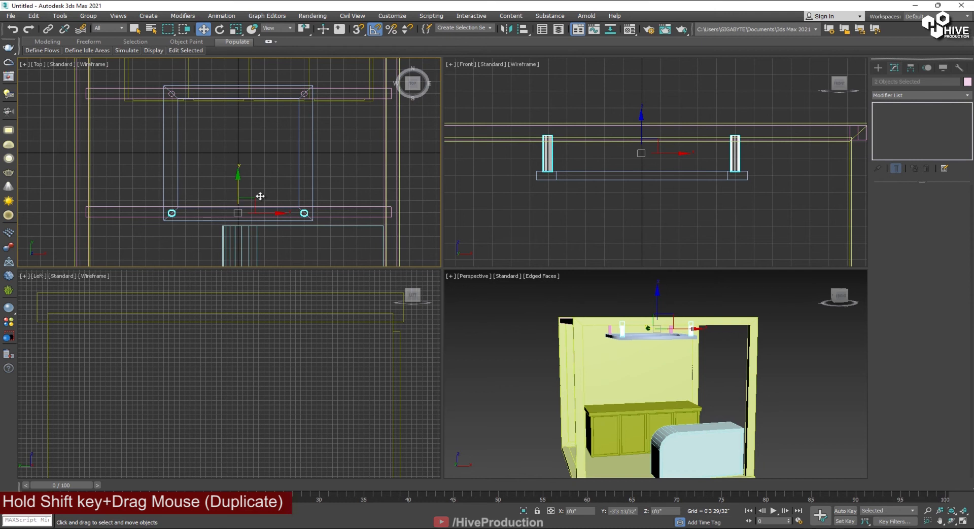
shift+drag(260, 197, 262, 200)
click(488, 308)
click(792, 373)
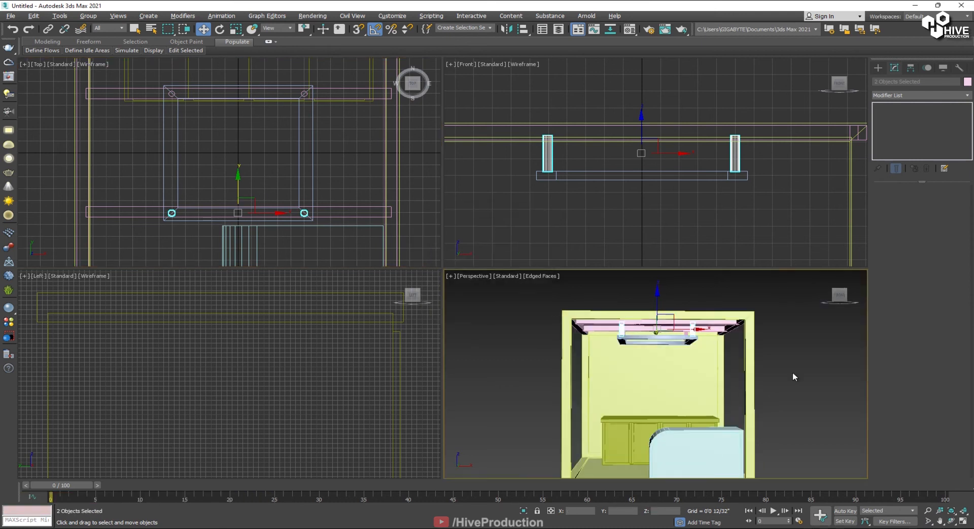
key(alt+w)
scroll(471, 281, up, 3)
alt+middle_drag(471, 281, 502, 302)
scroll(502, 279, down, 4)
scroll(530, 306, down, 5)
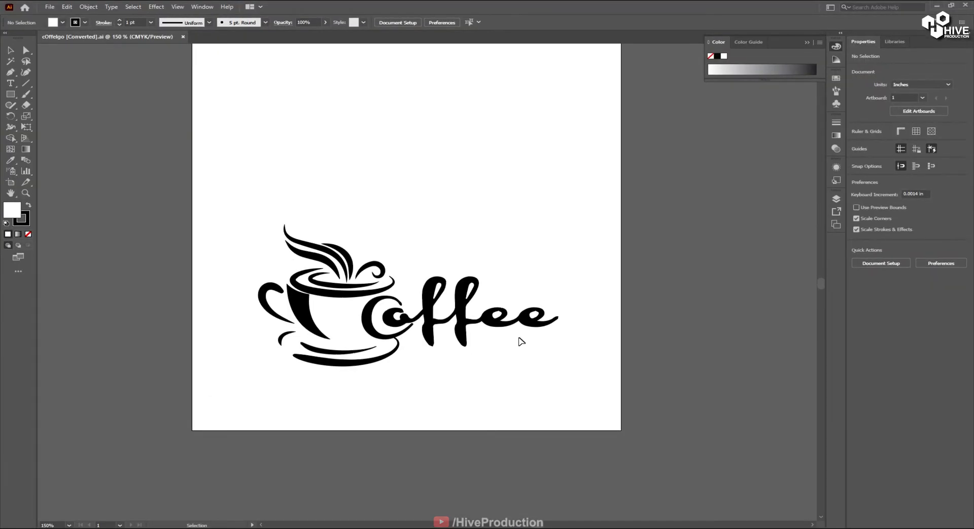
Step: Switch to Adobe Illustrator and examine the separate paths of the coffee cup logo in the cOffelgo file
drag(253, 216, 558, 386)
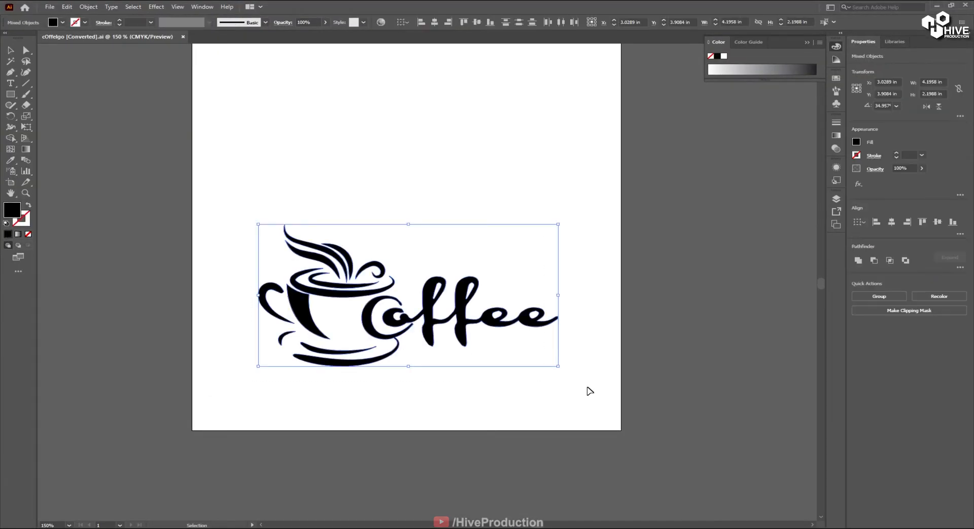
click(562, 393)
click(428, 323)
click(325, 295)
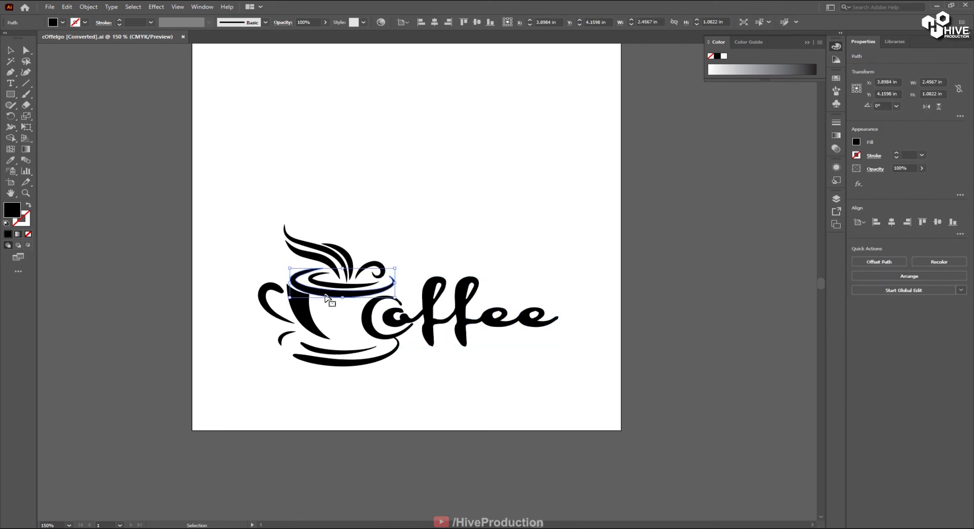
click(337, 362)
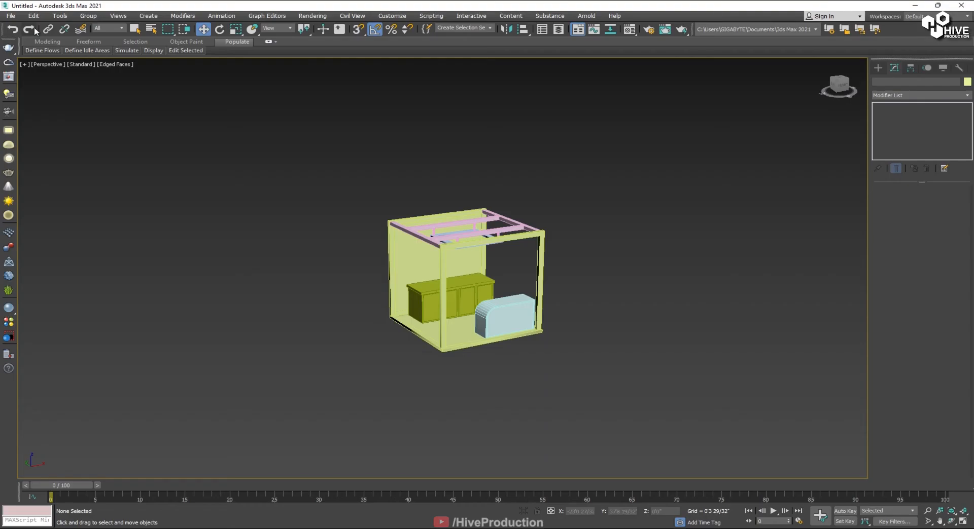
Step: Switch to 3ds Max, start a file import and browse to Local Disk (D:)
click(10, 15)
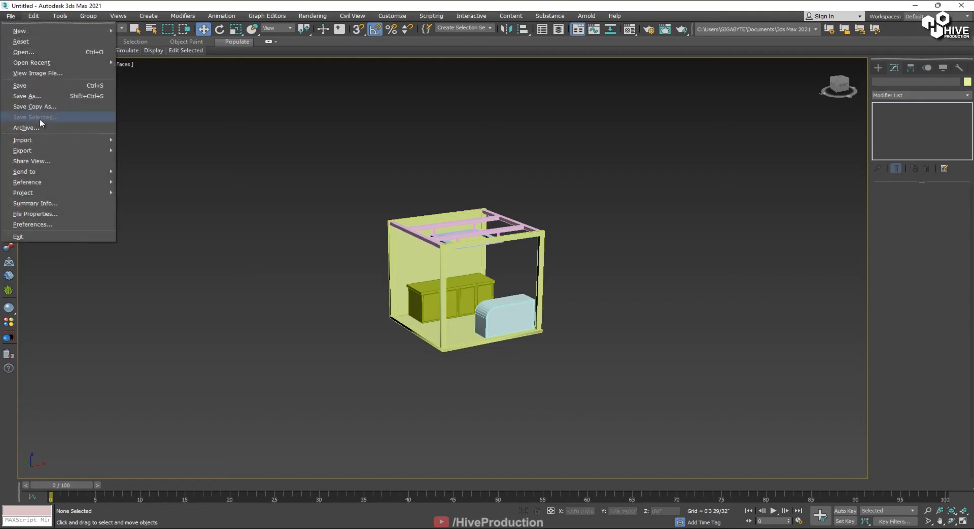
mouse_move(61, 140)
click(142, 140)
click(103, 34)
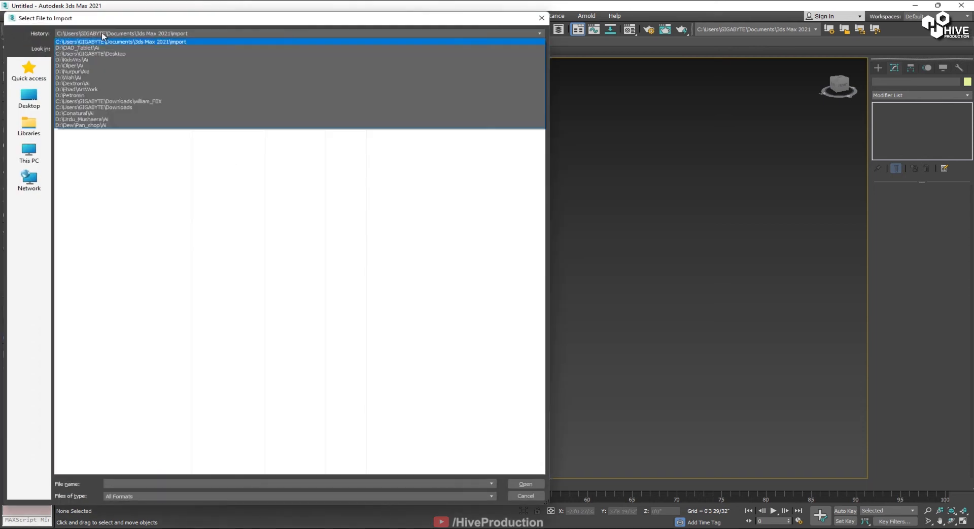
click(76, 60)
click(209, 49)
click(209, 49)
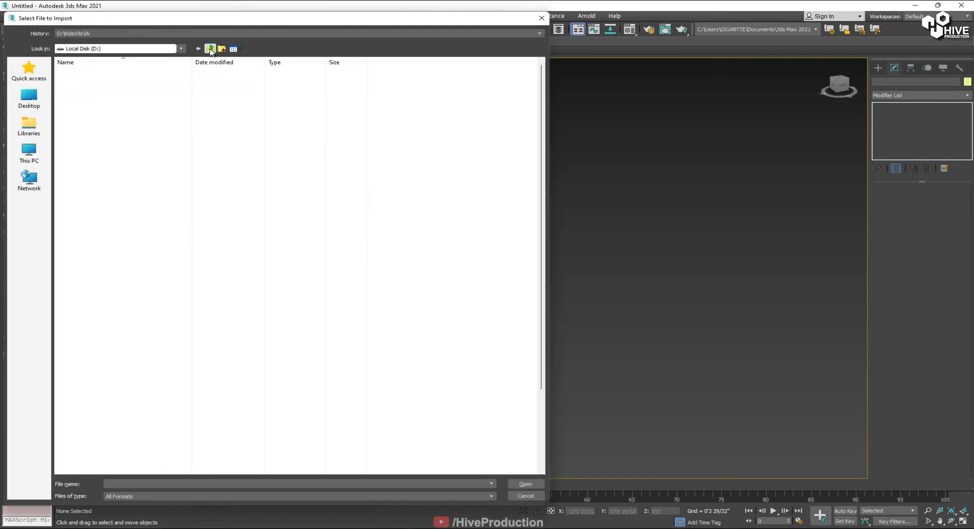
click(30, 156)
double_click(199, 147)
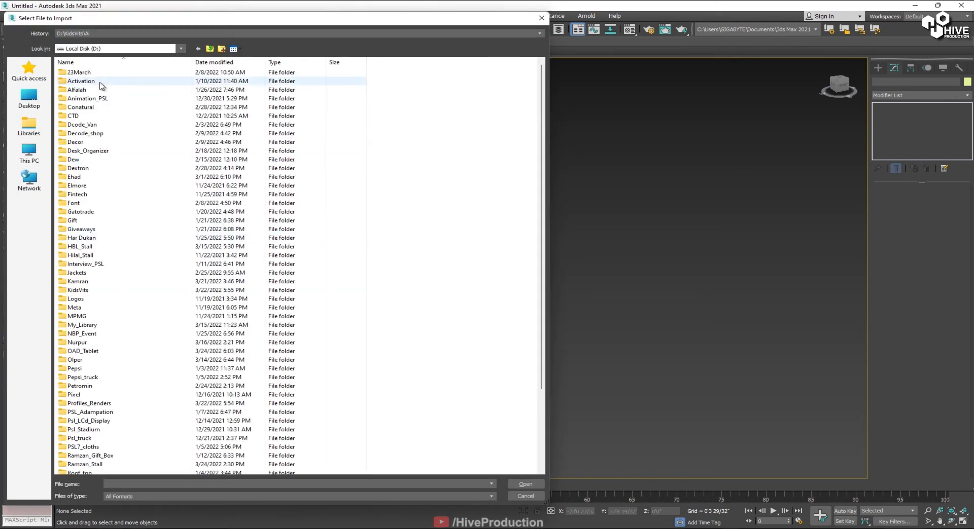
Step: Import the cOffelgo Illustrator file from the Tex folder and merge it with the current scene
double_click(84, 284)
double_click(74, 93)
double_click(75, 89)
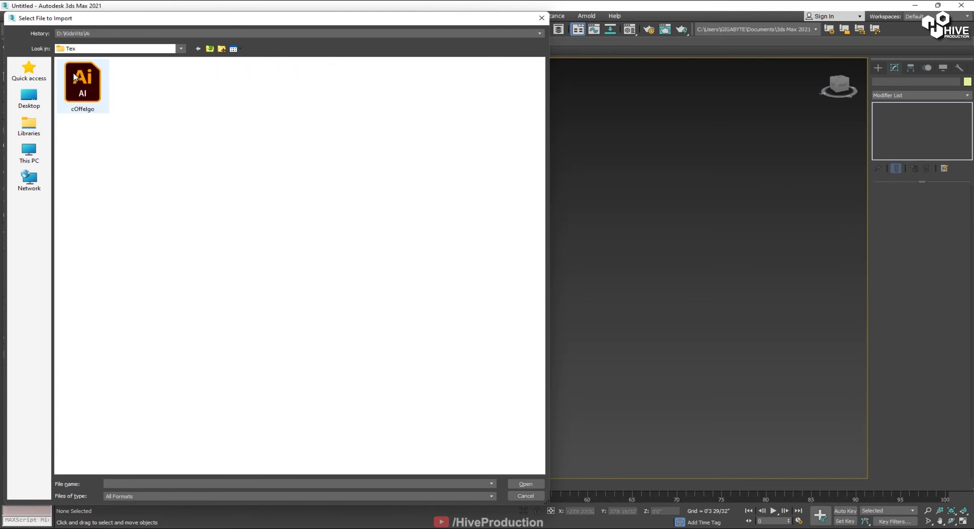
click(106, 105)
click(527, 486)
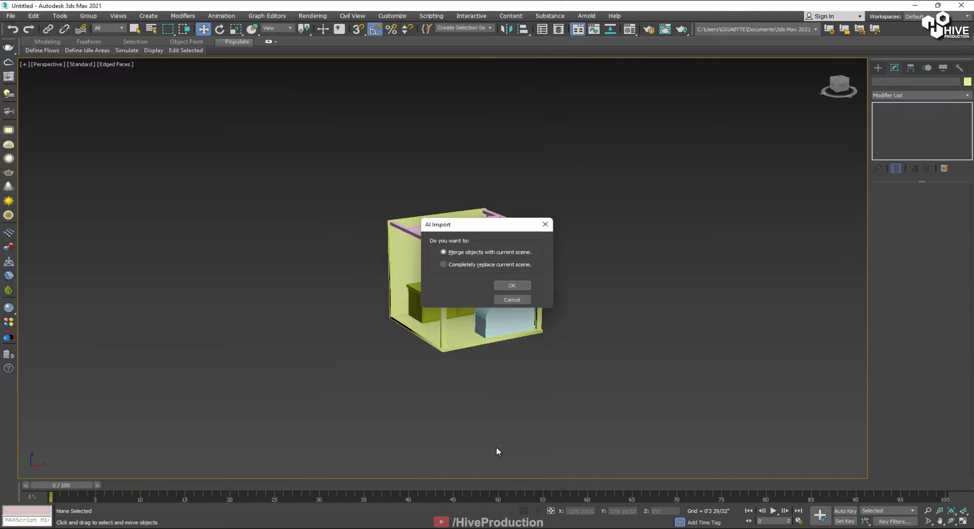
click(511, 285)
click(512, 286)
Step: Scale the imported logo uniformly to about 1205% and rotate it 90° about X so it stands upright
key(z)
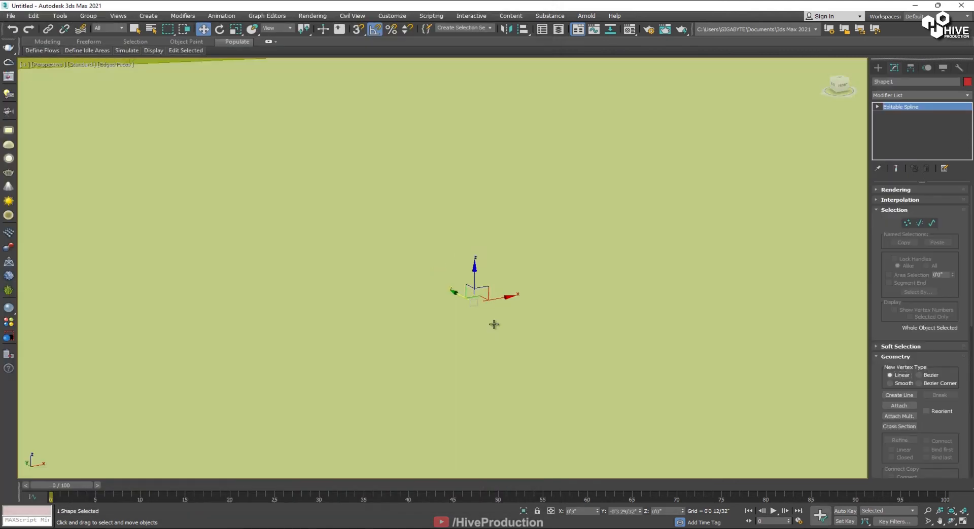
scroll(494, 324, down, 10)
key(r)
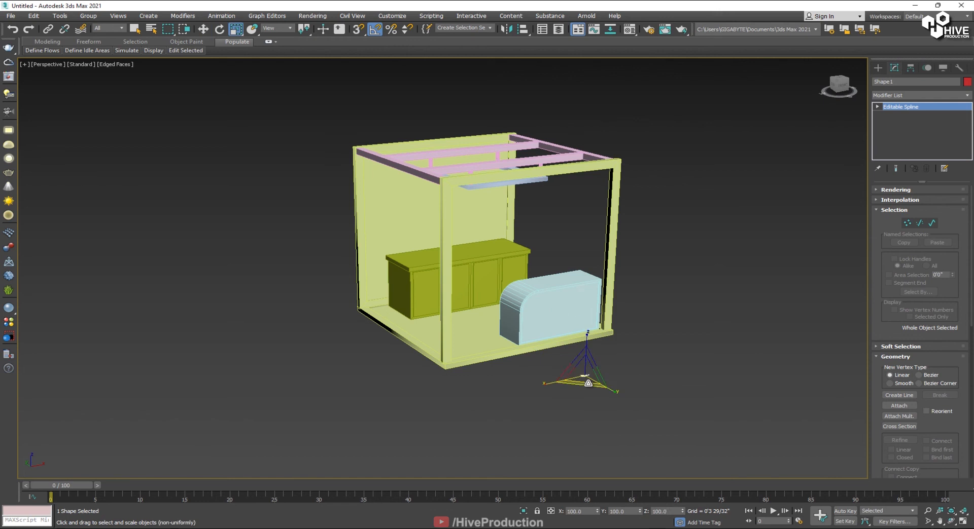
drag(588, 383, 582, 133)
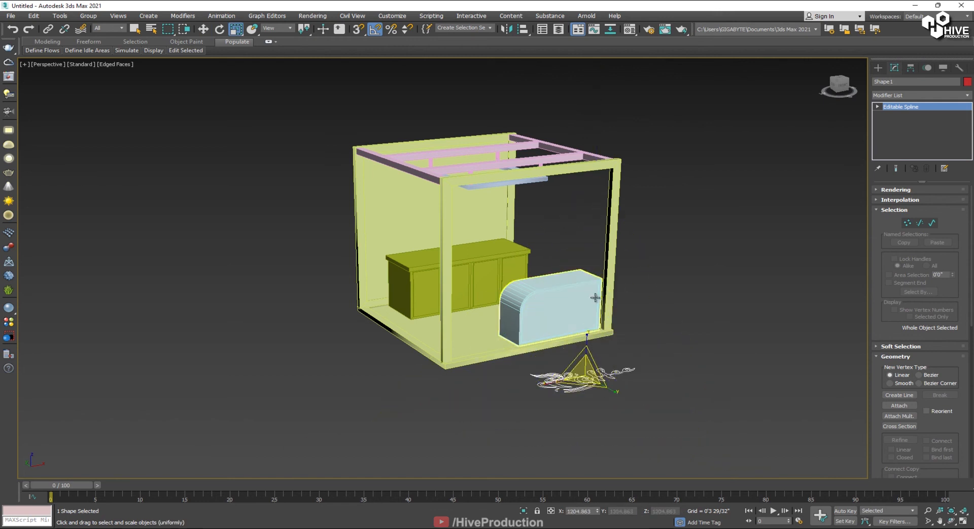
key(e)
drag(604, 377, 616, 397)
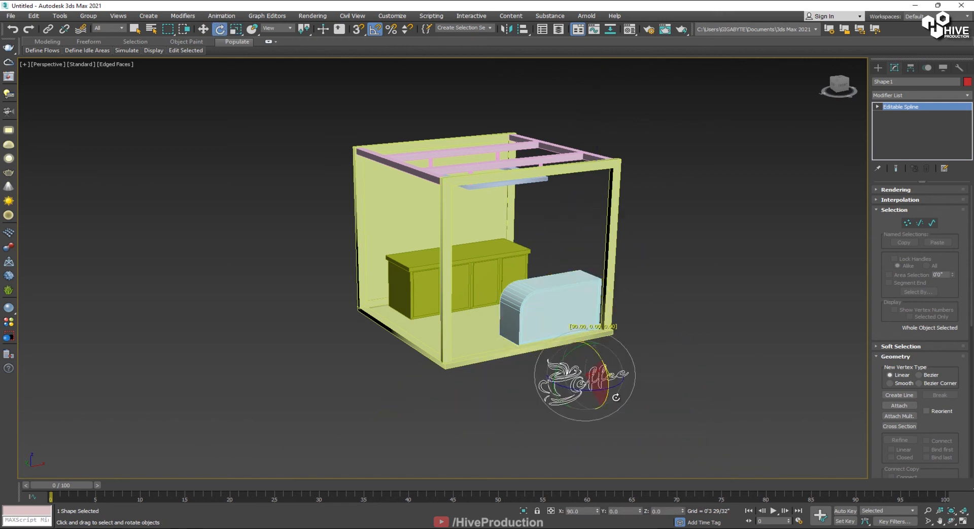
key(w)
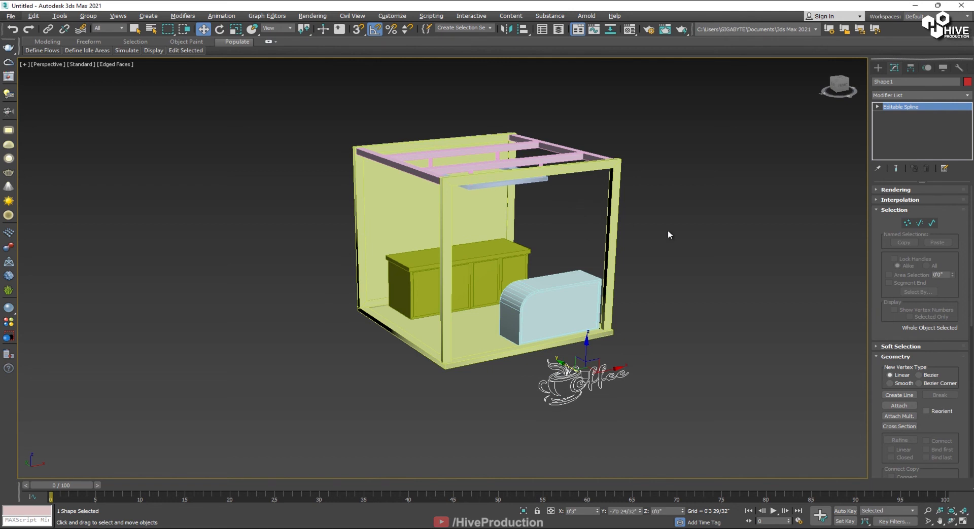
Step: Isolate the logo to view its outlines alone, and bring the rest of the booth back into view
key(alt+q)
key(alt+w)
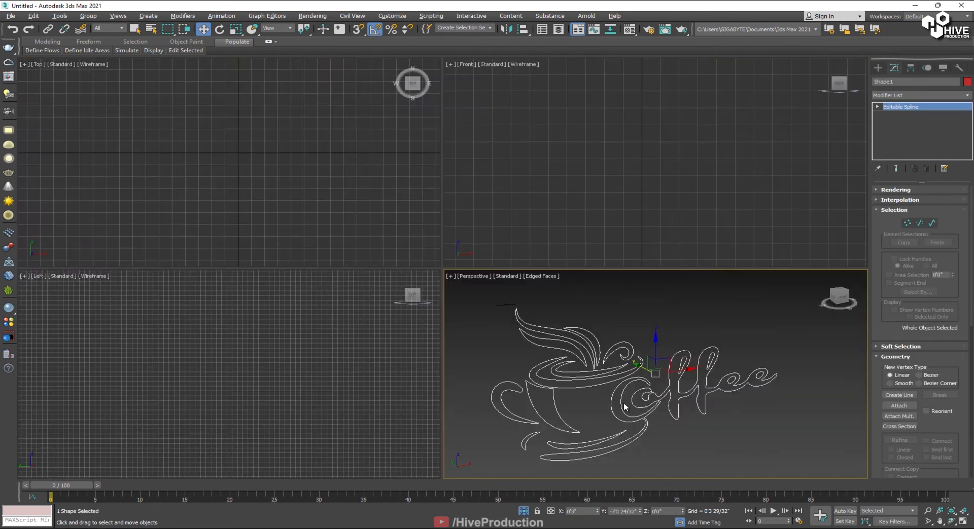
right_click(624, 390)
click(638, 348)
Step: Raise the logo in the Front view to between the cabinet and the hanging frame, and enlarge it to about 1659%
scroll(653, 192, down, 10)
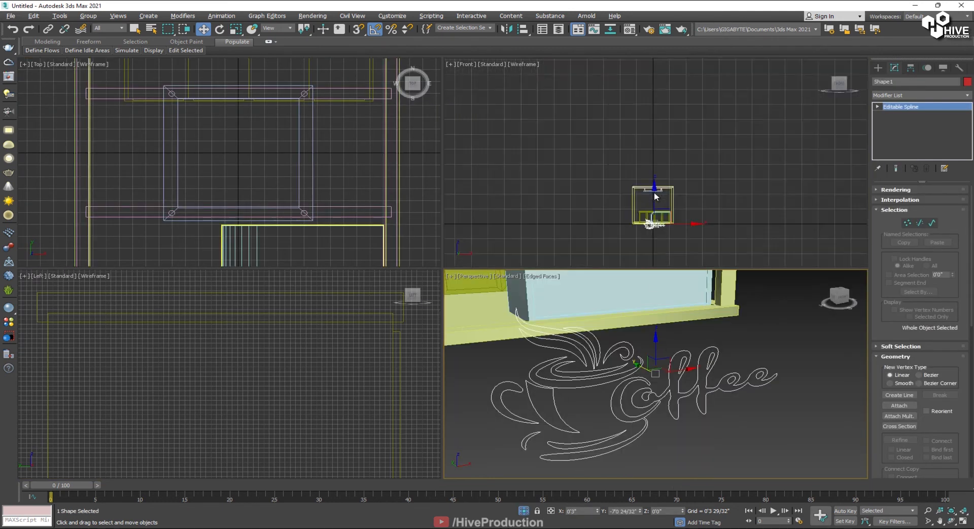
scroll(655, 208, up, 4)
middle_drag(655, 212, 654, 199)
drag(653, 224, 656, 140)
key(r)
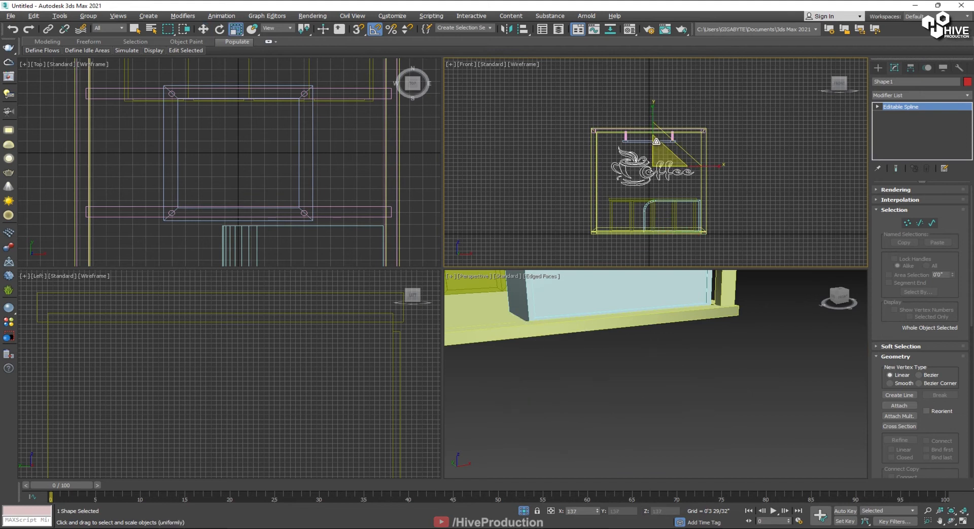
Step: Apply an Extrude modifier to the logo with an amount of 0'0 3/32"
middle_drag(605, 327, 649, 403)
scroll(617, 446, down, 5)
click(899, 96)
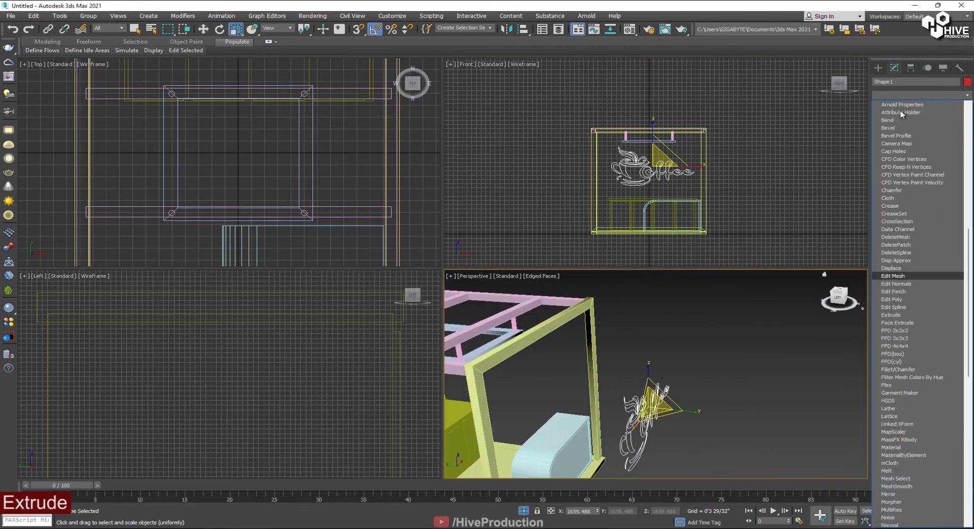
click(907, 144)
drag(948, 202, 948, 202)
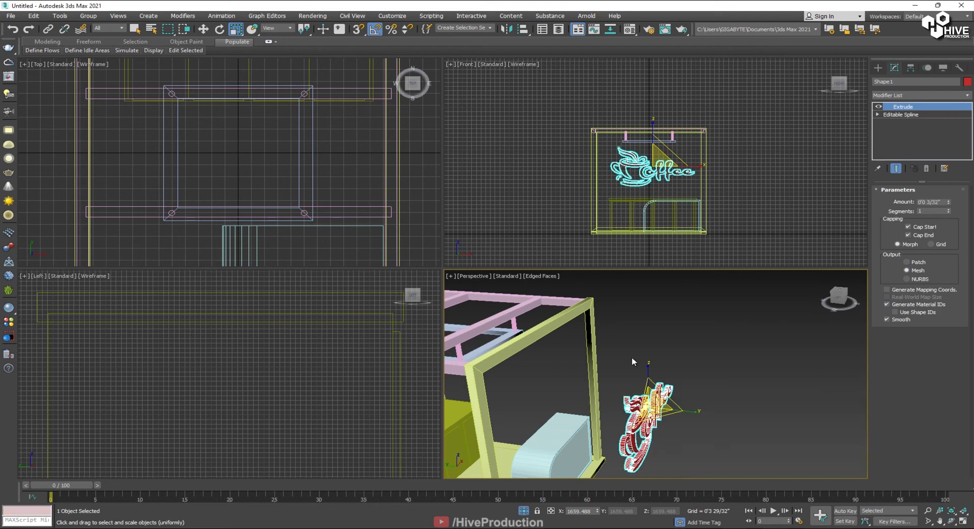
Step: Move the extruded logo back inside the booth near the rear roof beam, centre it at X 0, and scale it to about 1316%
click(707, 416)
click(655, 405)
scroll(274, 164, down, 5)
key(w)
drag(267, 208, 268, 97)
right_click(597, 512)
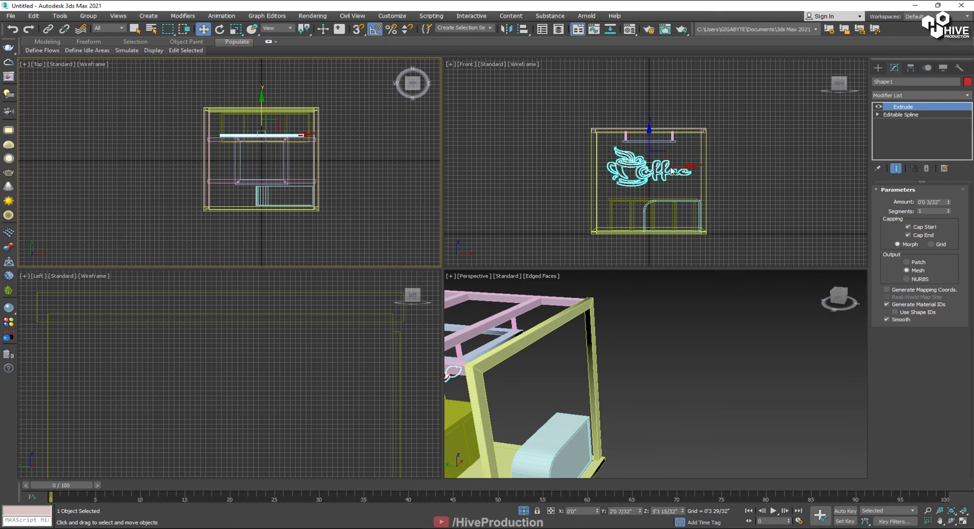
key(r)
drag(654, 164, 653, 179)
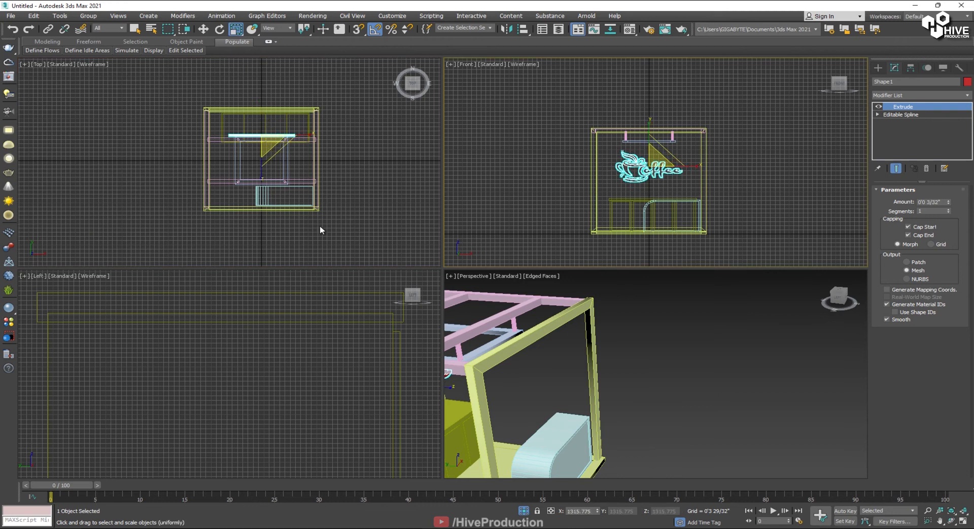
Step: Move the extruded coffee logo back about 2' along Y so it sits against the booth's rear wall
middle_click(527, 398)
key(z)
alt+middle_drag(527, 399, 538, 378)
key(w)
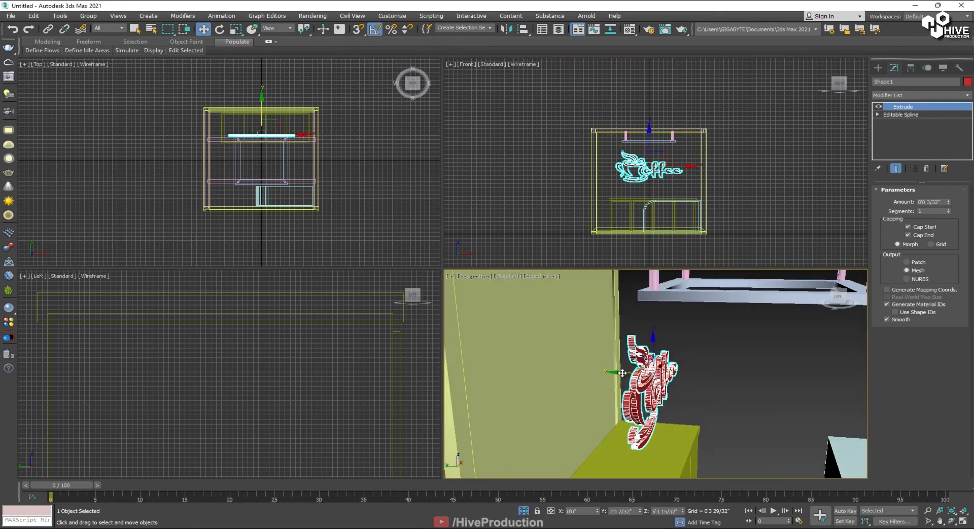
drag(621, 374, 530, 355)
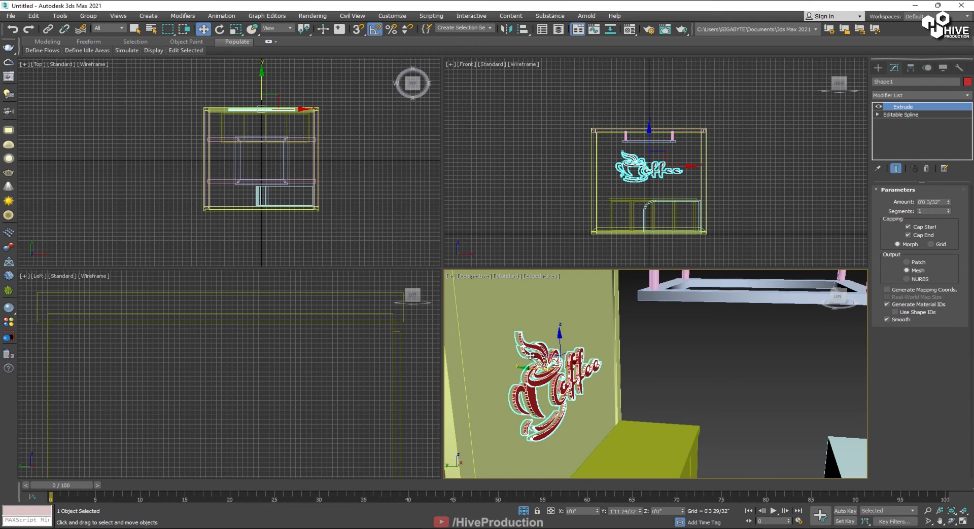
Step: Raise the logo on the rear wall by about 1'1", then deselect everything
click(671, 363)
alt+middle_drag(671, 362, 638, 382)
click(592, 368)
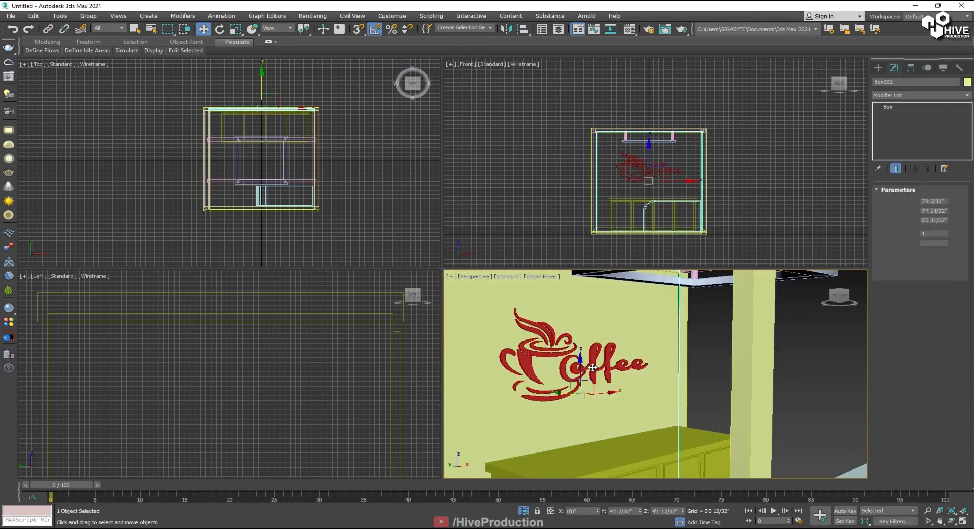
drag(592, 369, 585, 295)
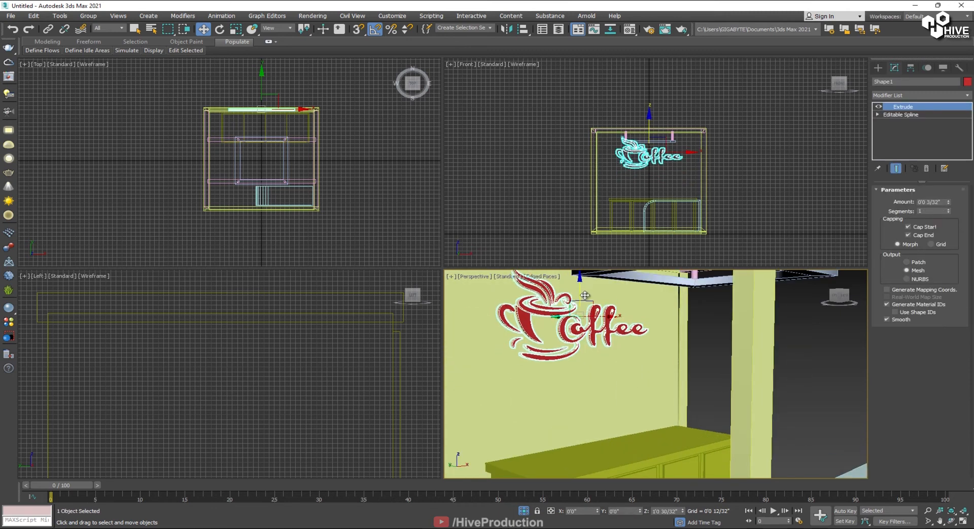
click(701, 381)
Step: Clone the wall logo as one independent copy placed in front of the booth
scroll(698, 399, down, 4)
alt+middle_drag(698, 398, 612, 344)
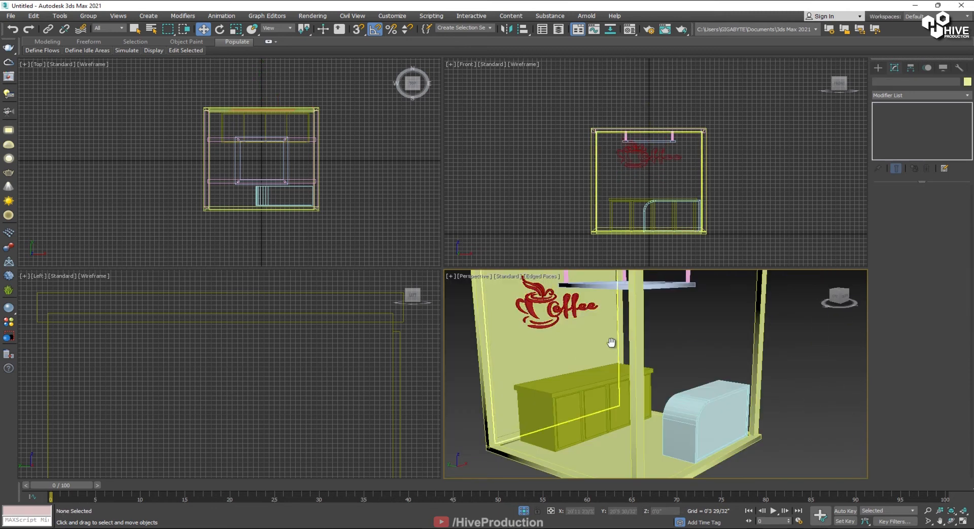
click(558, 310)
shift+drag(541, 300, 726, 299)
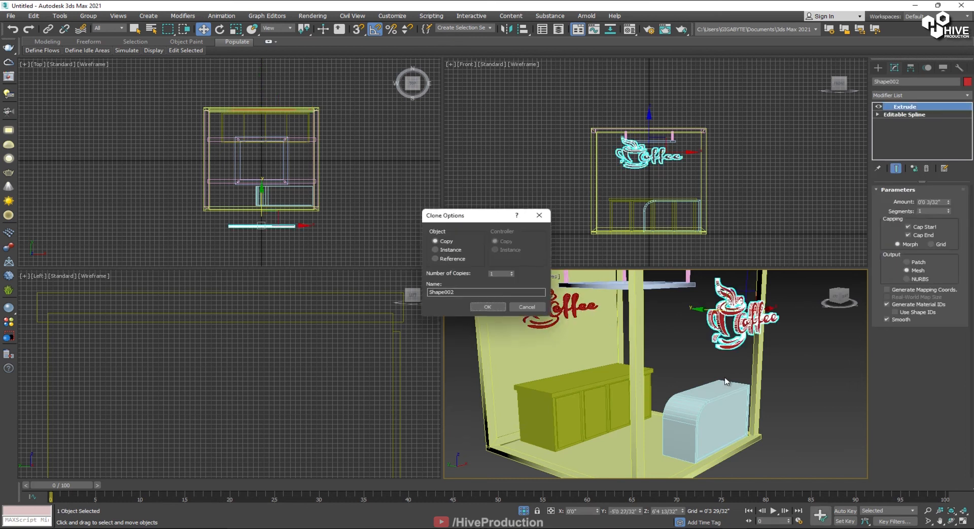
click(489, 308)
Step: Shrink the logo copy to about half size and lower it in the Front view onto the curved counter's area
key(r)
key(w)
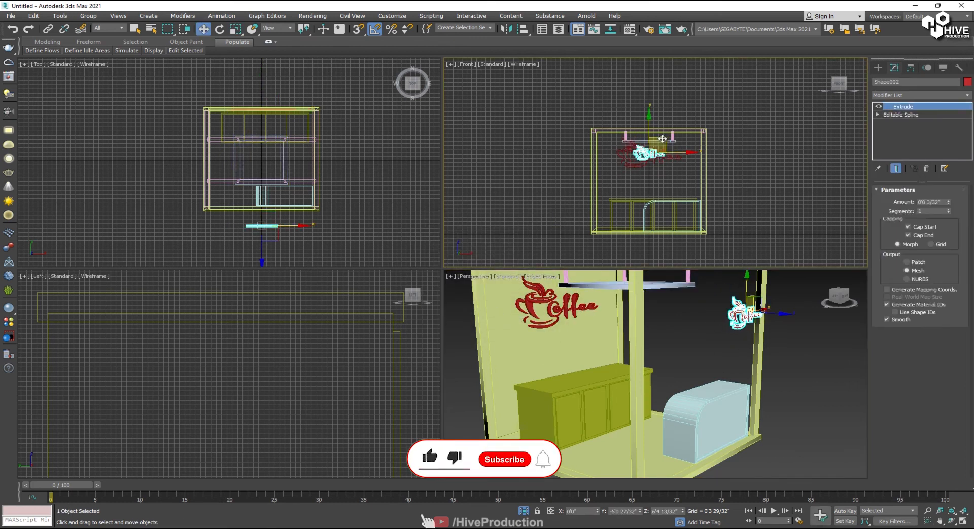
drag(662, 142, 687, 201)
middle_click(762, 424)
key(z)
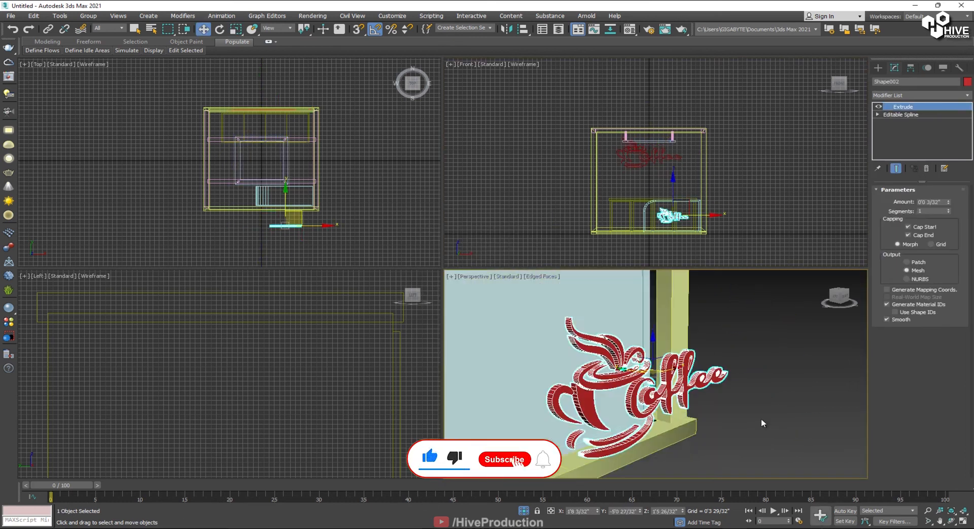
Step: Move the small logo back along Y until it sits on the counter's front face
alt+middle_drag(682, 413, 668, 404)
scroll(668, 404, down, 5)
drag(630, 376, 561, 374)
key(z)
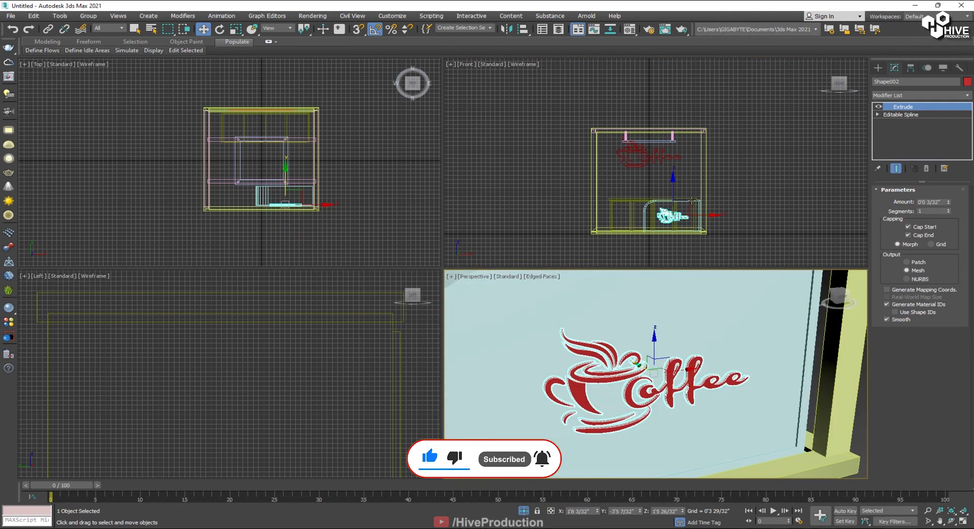
scroll(820, 360, down, 6)
click(821, 396)
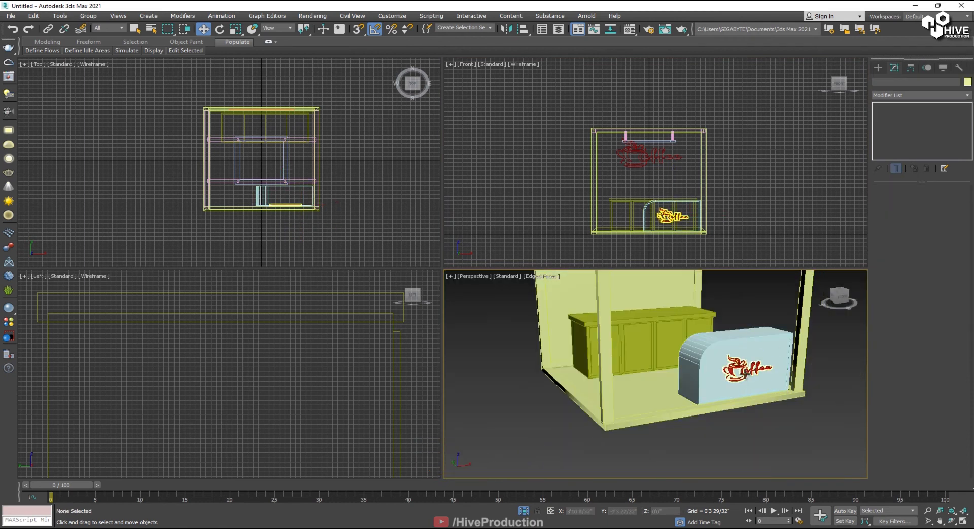
Step: Enlarge the counter logo slightly and adjust its position on the counter's front face
click(748, 377)
key(r)
key(w)
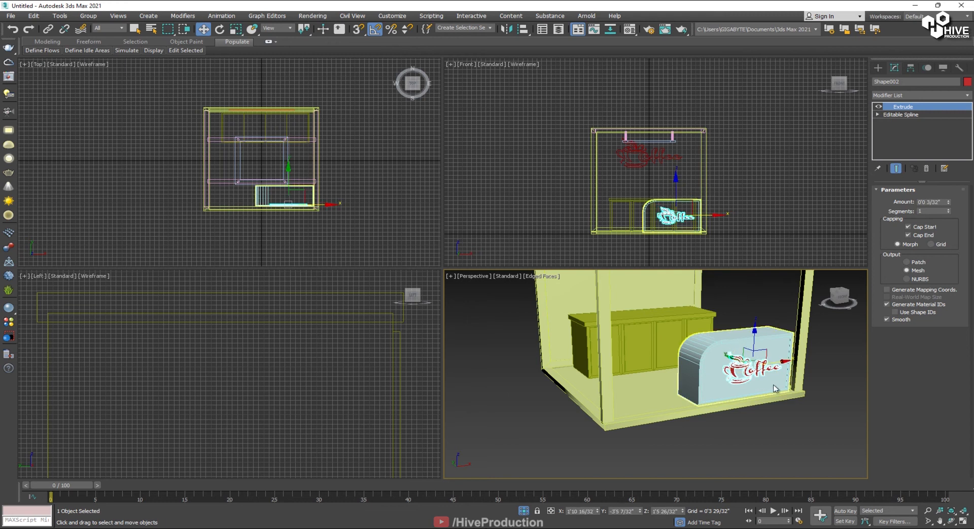
click(800, 416)
Step: Fine-tune the counter logo's depth along Y by about 0'0 4/32" against the counter's front face
alt+middle_drag(800, 416, 773, 416)
scroll(672, 217, up, 5)
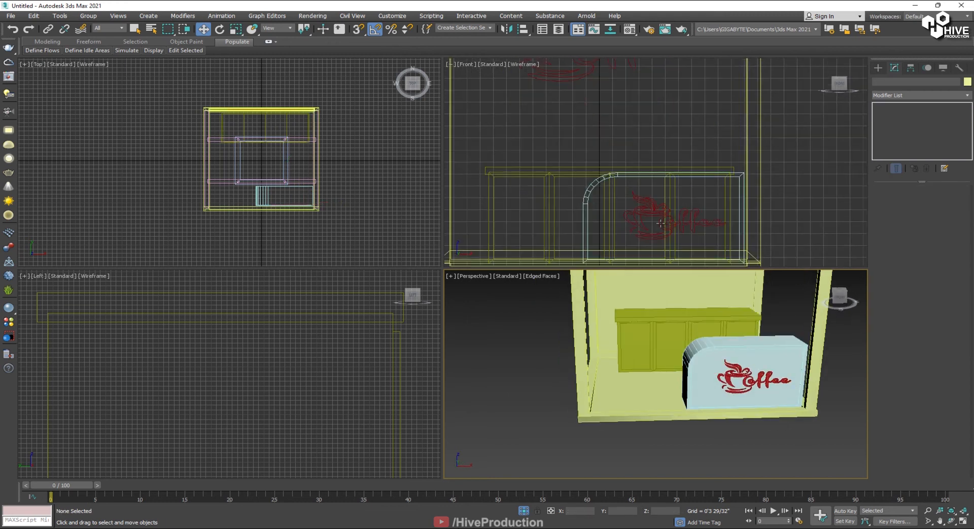
click(660, 223)
scroll(768, 371, up, 10)
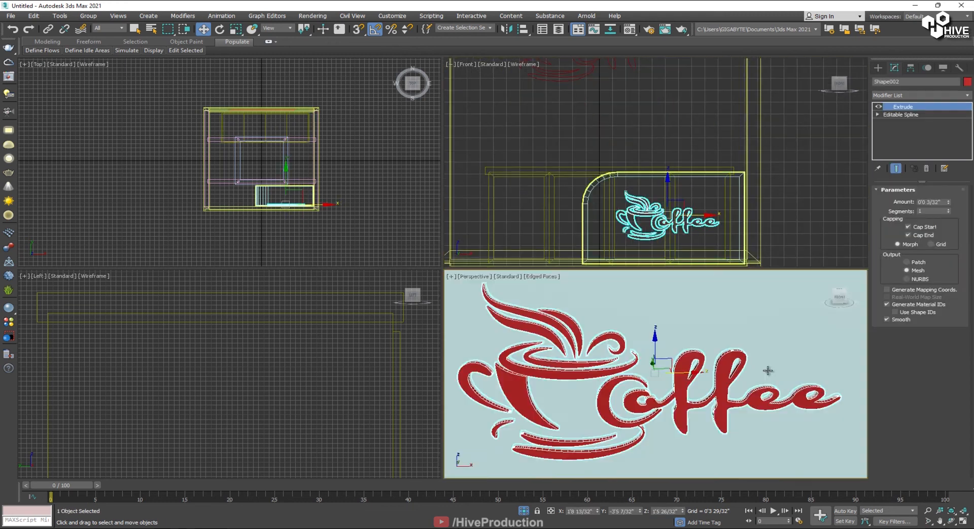
alt+middle_drag(767, 371, 655, 380)
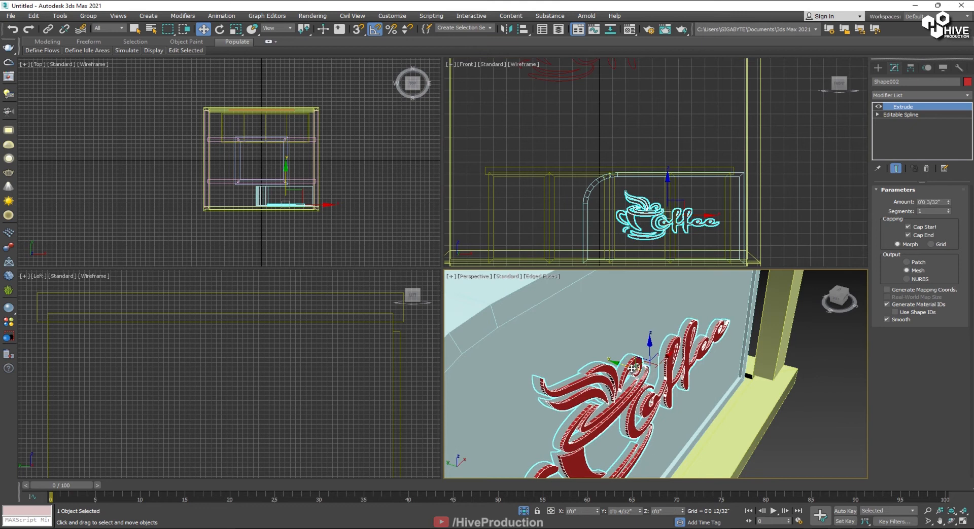
click(863, 437)
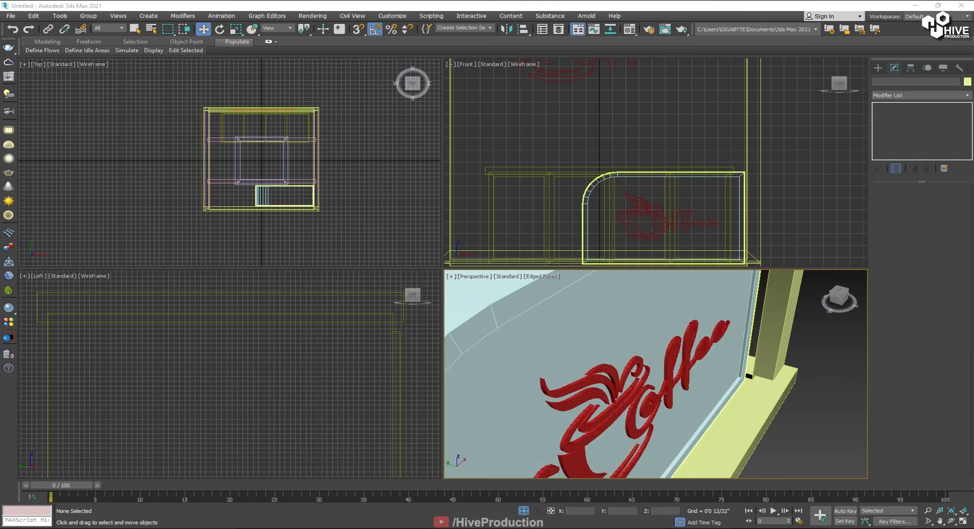
Step: Show the booth in a maximized Perspective view, start merging a file, and browse to the Coffe folder on Local Disk (D:)
scroll(822, 375, down, 10)
key(z)
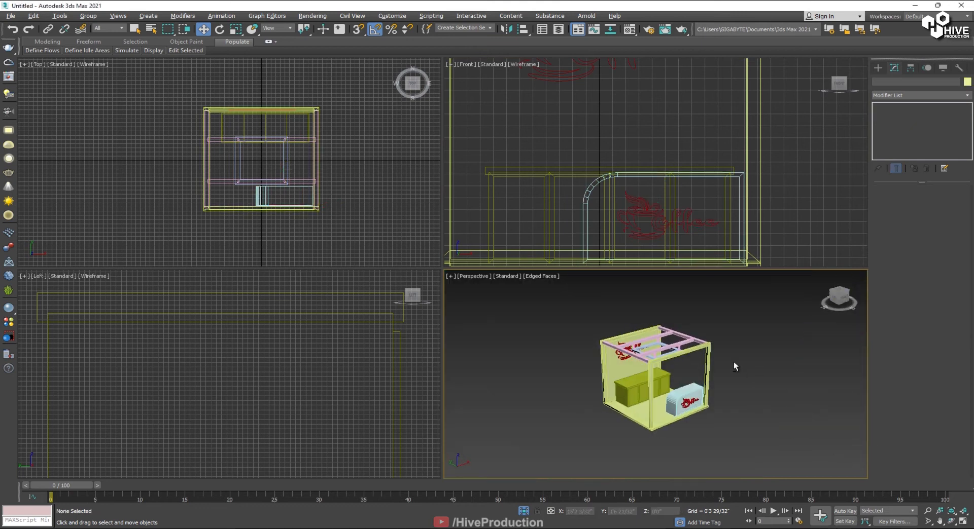
key(alt+w)
click(10, 16)
mouse_move(31, 140)
click(134, 151)
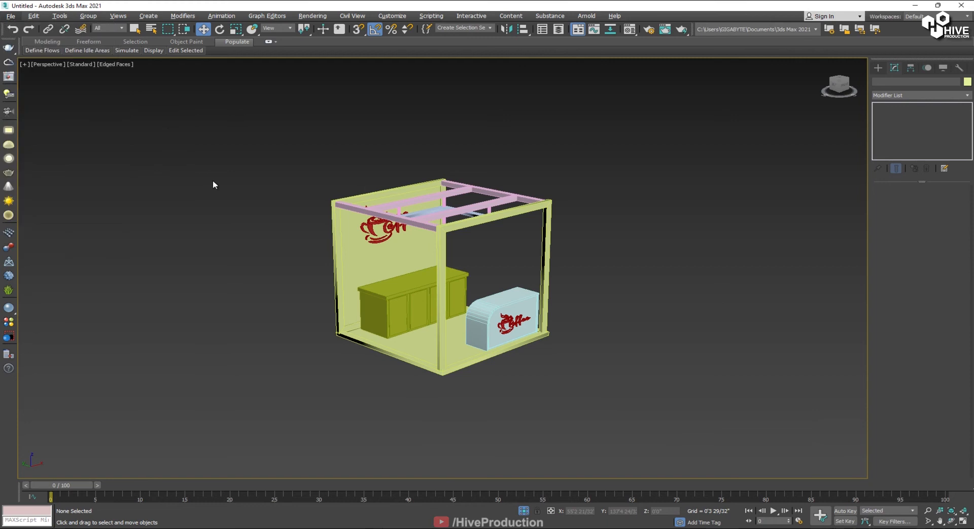
click(210, 50)
click(209, 50)
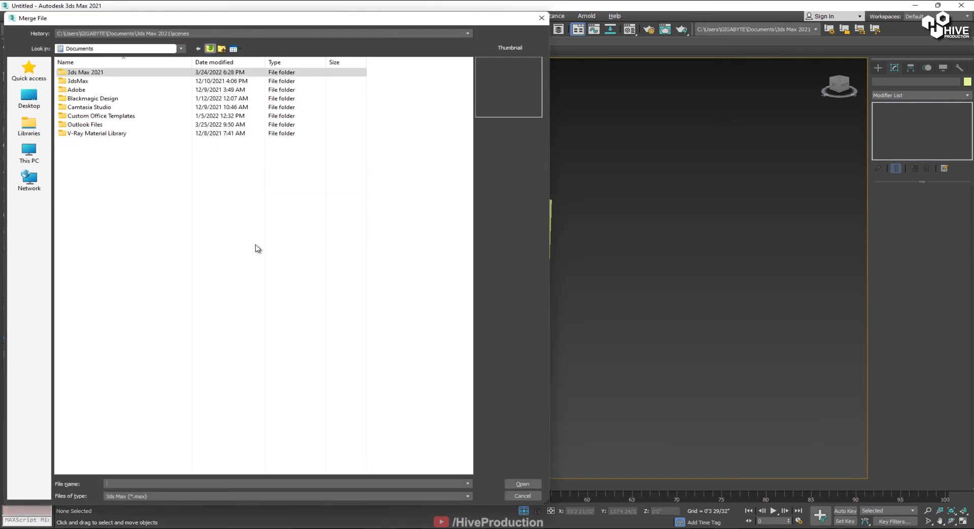
click(29, 153)
double_click(225, 148)
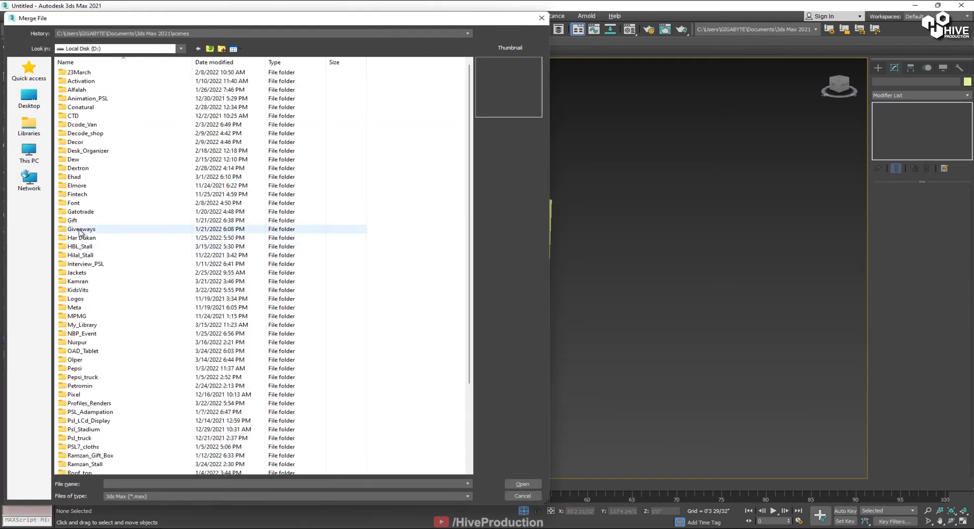
double_click(81, 282)
double_click(83, 84)
Step: Merge the Coffe_Machine group from the coffee_Machine file into the scene
click(92, 83)
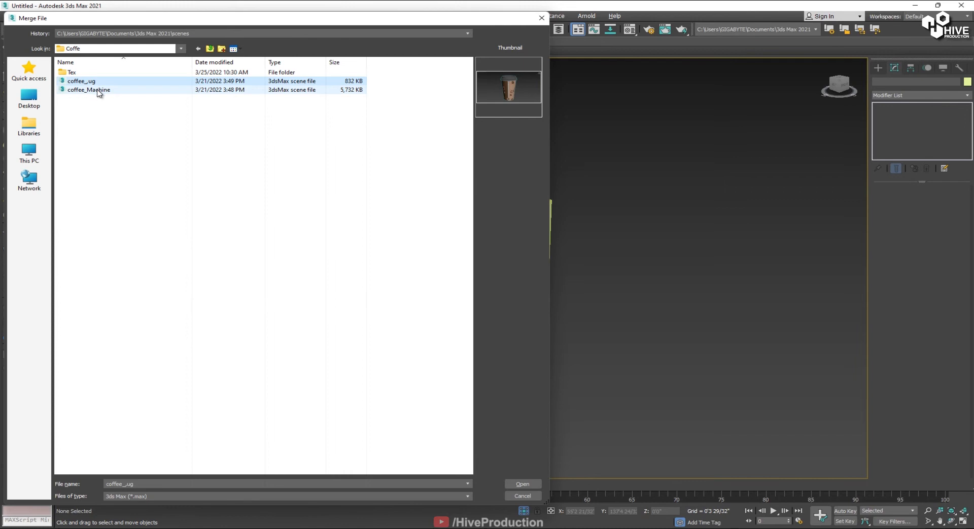
click(98, 91)
double_click(97, 91)
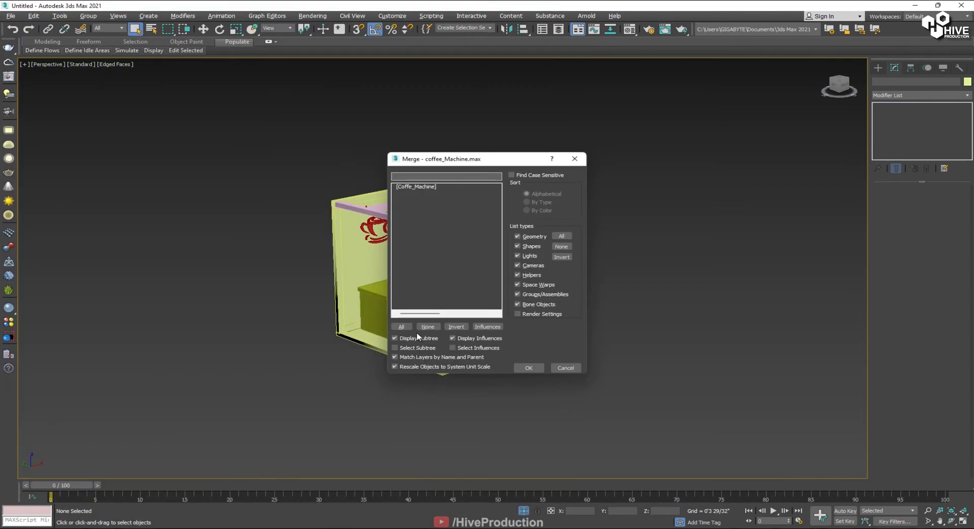
click(528, 368)
click(695, 152)
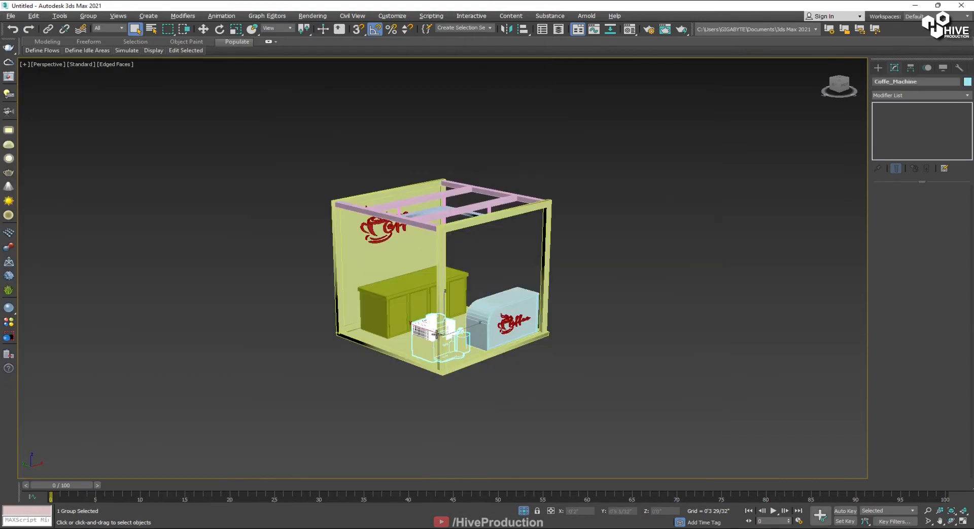
Step: Move the coffee machine from the booth floor to the rear cabinet and enlarge it to about 128%
scroll(440, 341, up, 5)
drag(450, 315, 327, 206)
key(r)
key(alt+w)
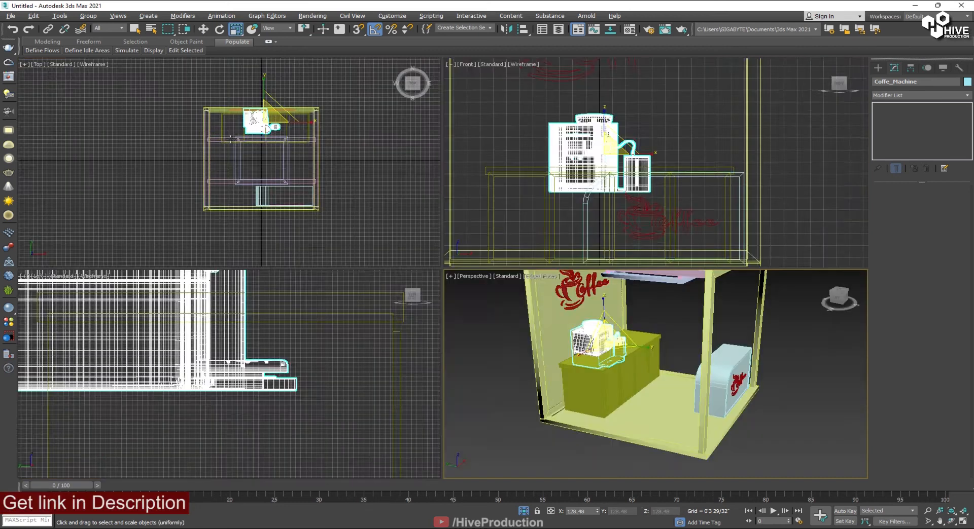
Step: Reposition the coffee machine in the Top view towards the end of the cabinet farthest from the counter
middle_click(327, 193)
key(alt+w)
scroll(481, 175, up, 5)
key(w)
drag(580, 199, 484, 228)
Step: Raise the coffee machine by about 0'6 11/32" so its base rests on the cabinet top
key(alt+w)
middle_click(615, 349)
key(alt+w)
key(z)
alt+middle_drag(482, 329, 412, 302)
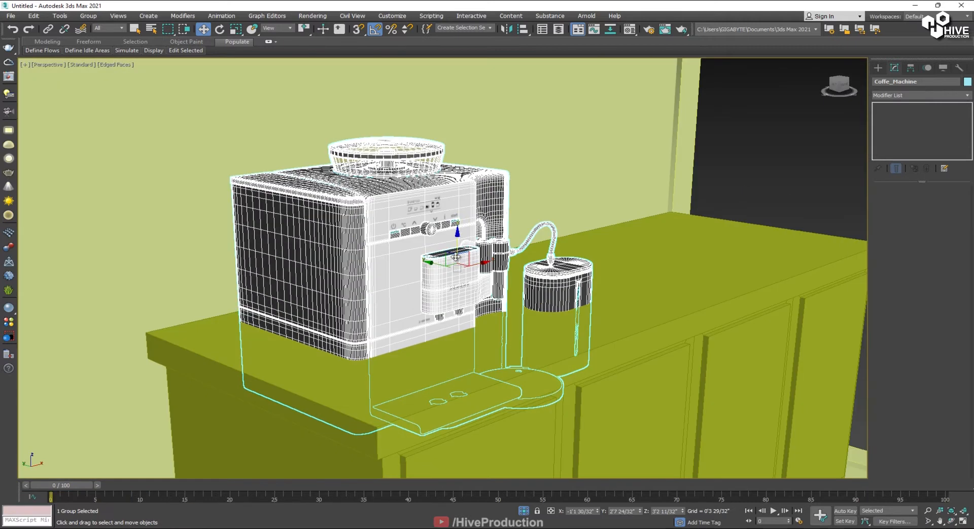
drag(456, 246, 443, 173)
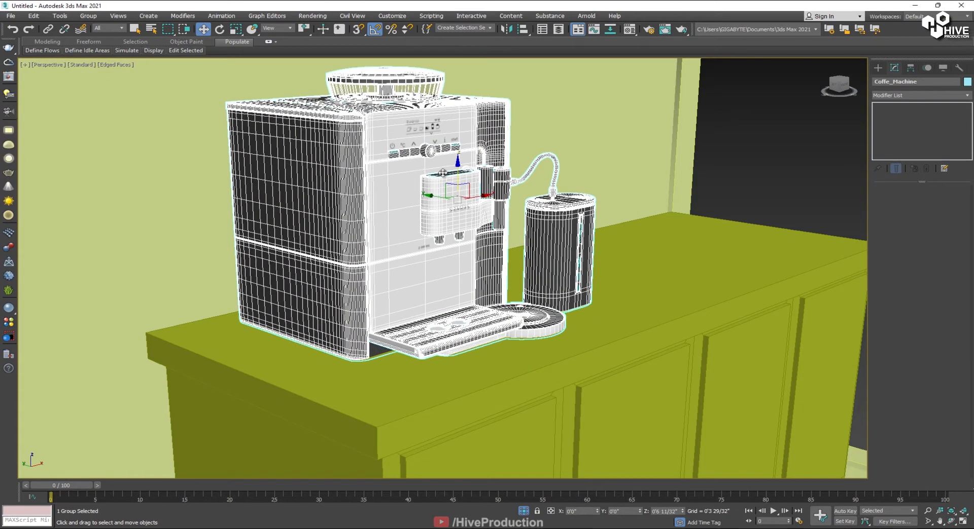
click(701, 174)
Step: Merge the to-go coffee cup from its scene file in the Coffe folder, and dismiss the Scene Converter
alt+middle_drag(702, 177, 576, 226)
middle_drag(304, 269, 466, 281)
scroll(466, 281, down, 2)
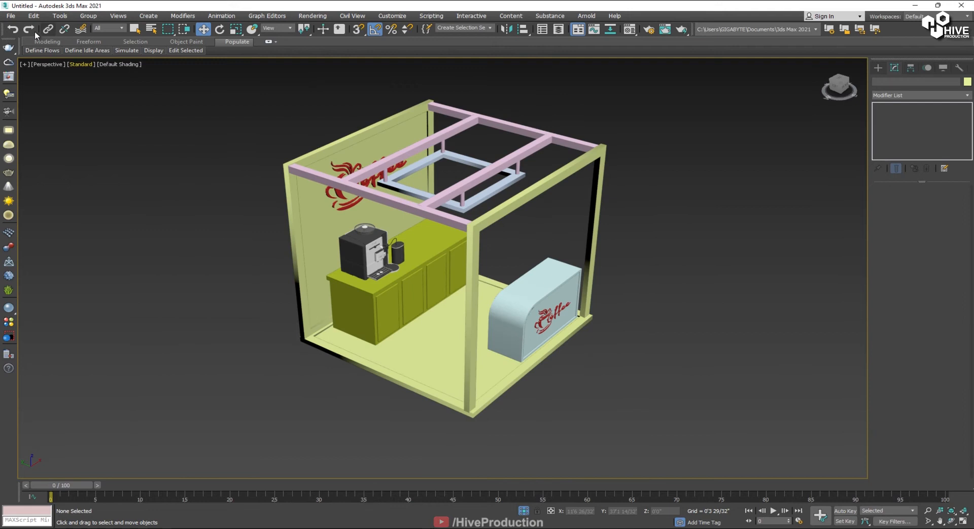
click(10, 16)
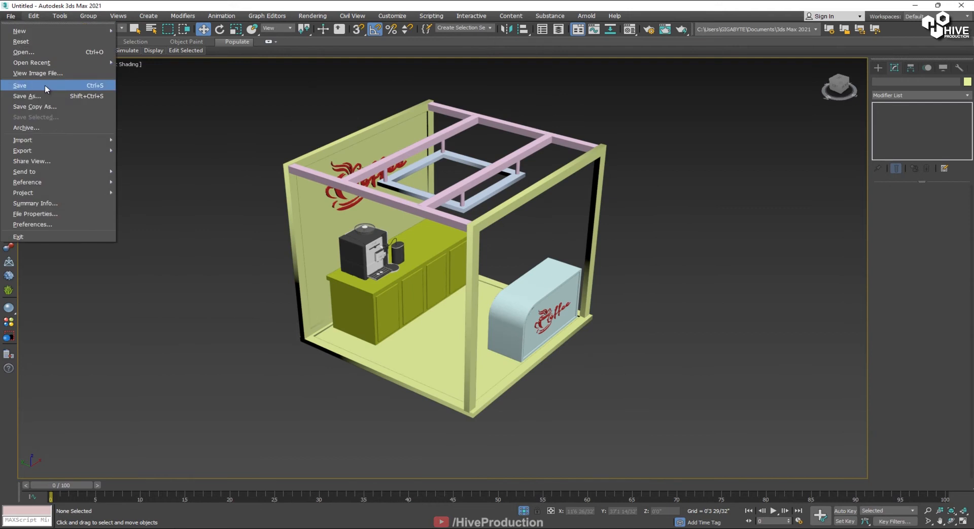
mouse_move(61, 140)
click(145, 152)
click(81, 81)
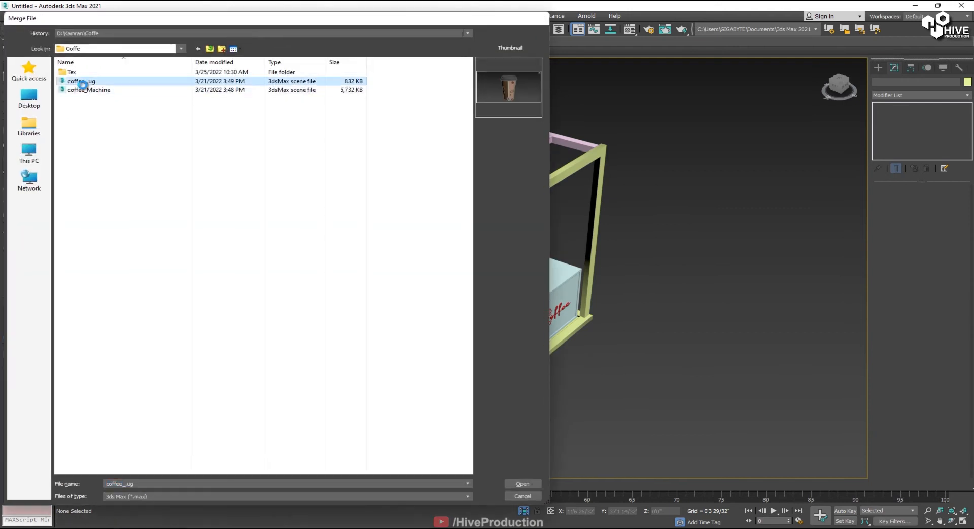
double_click(81, 82)
click(531, 373)
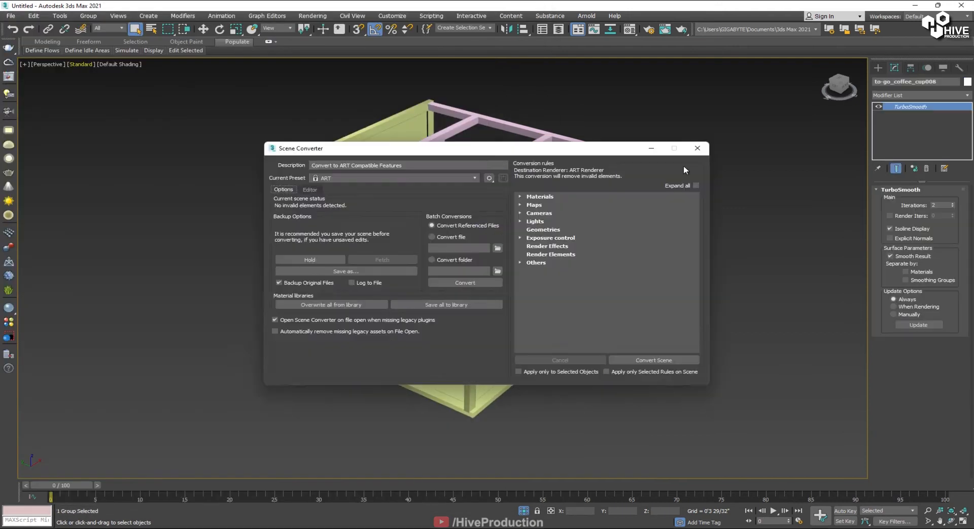
click(701, 150)
Step: Move the coffee cup in the Front view up towards the coffee machine and enlarge it to about 132%
alt+middle_drag(507, 320, 457, 318)
scroll(458, 319, up, 5)
scroll(457, 318, up, 5)
key(w)
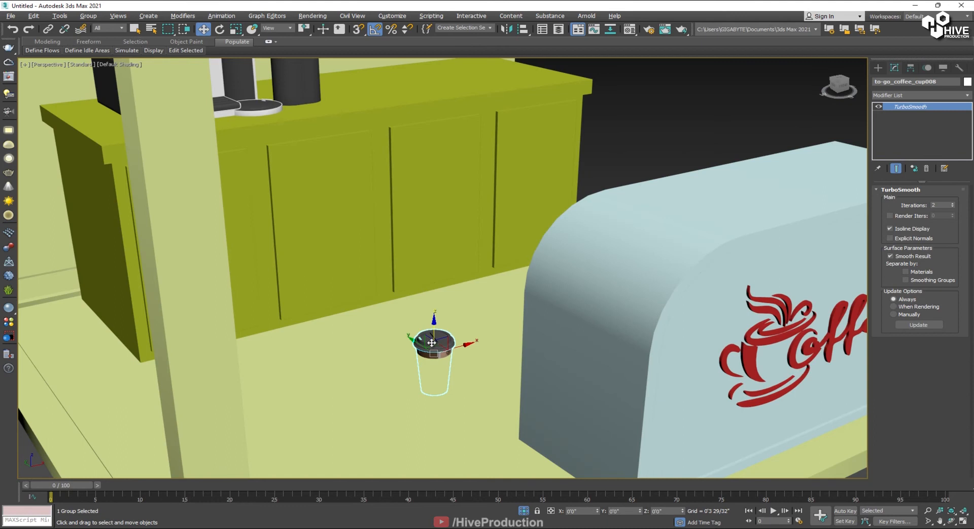
key(alt+w)
right_click(482, 218)
key(alt+w)
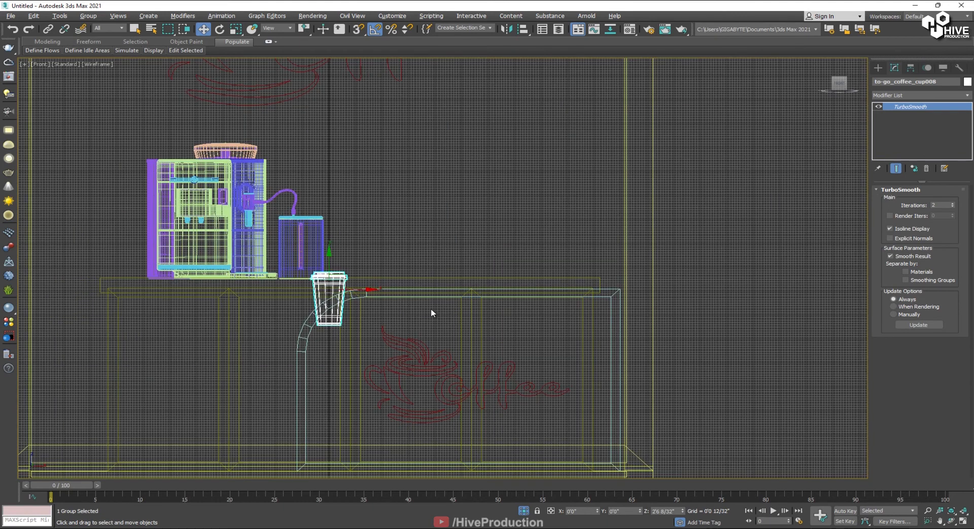
drag(345, 283, 271, 232)
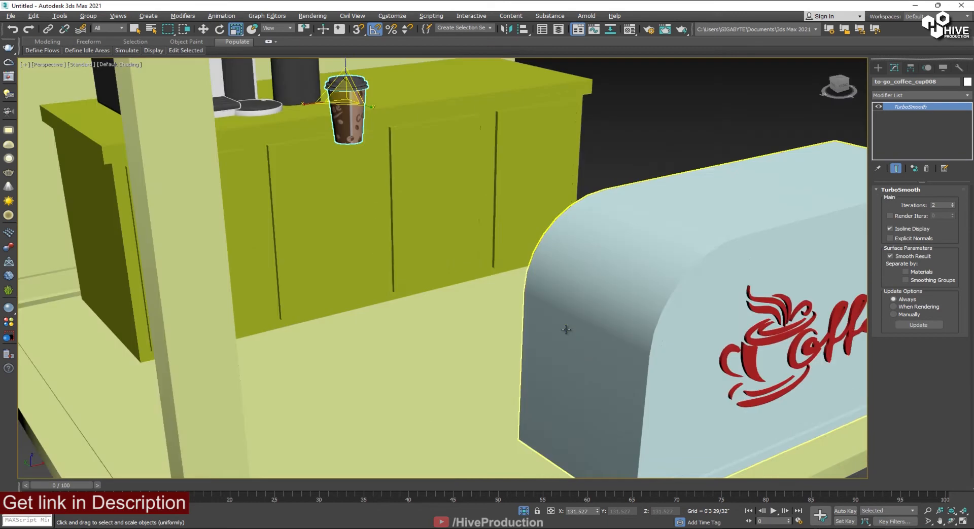
Step: Move the cup back over the cabinet and set it on the coffee machine's round tray, beside the milk container
scroll(501, 300, up, 5)
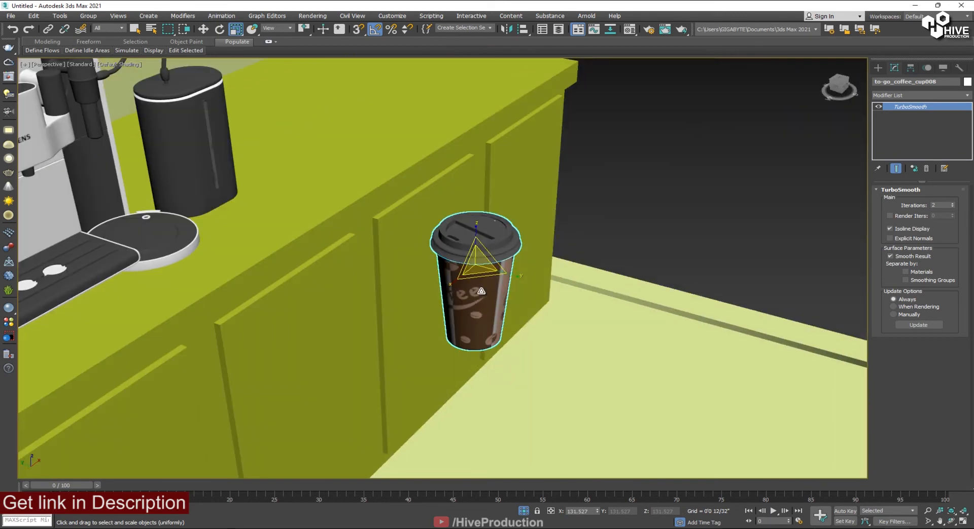
alt+middle_drag(482, 291, 471, 290)
drag(477, 274, 426, 140)
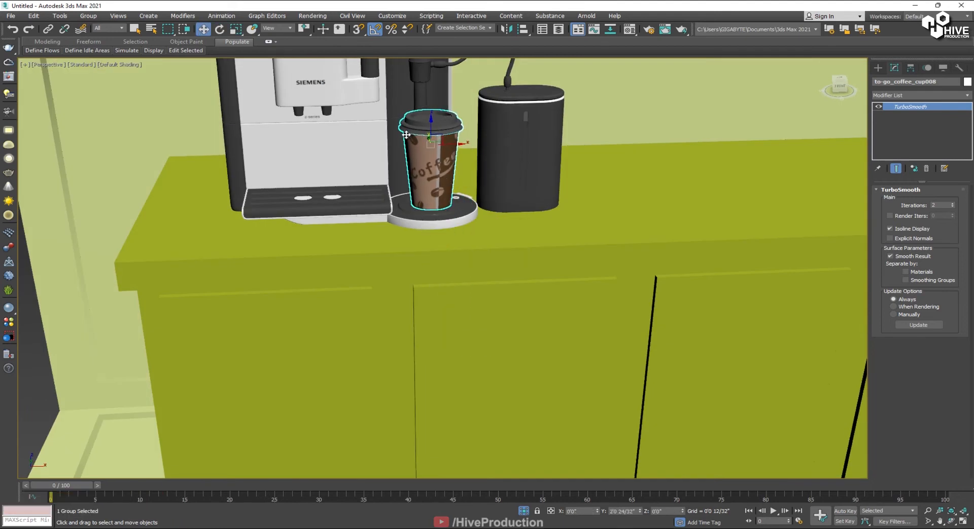
alt+middle_drag(427, 179, 426, 160)
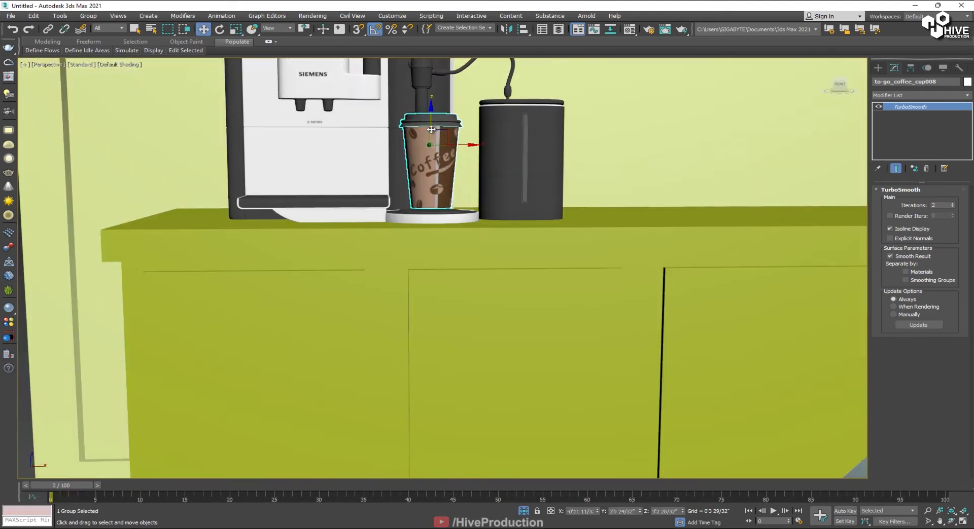
Step: Lower the coffee cup slightly so its base sits on the coffee machine's round tray, and deselect it
drag(431, 123, 432, 129)
mouse_move(432, 131)
alt+middle_down()
mouse_move(437, 160)
mouse_move(426, 170)
mouse_move(372, 180)
mouse_move(511, 245)
mouse_move(439, 144)
alt+middle_up()
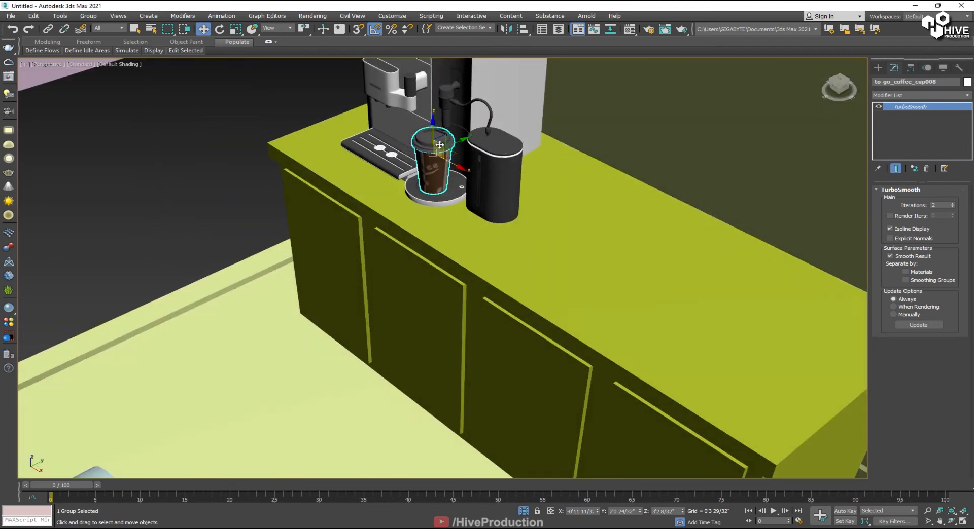
click(324, 96)
alt+middle_drag(350, 152, 400, 137)
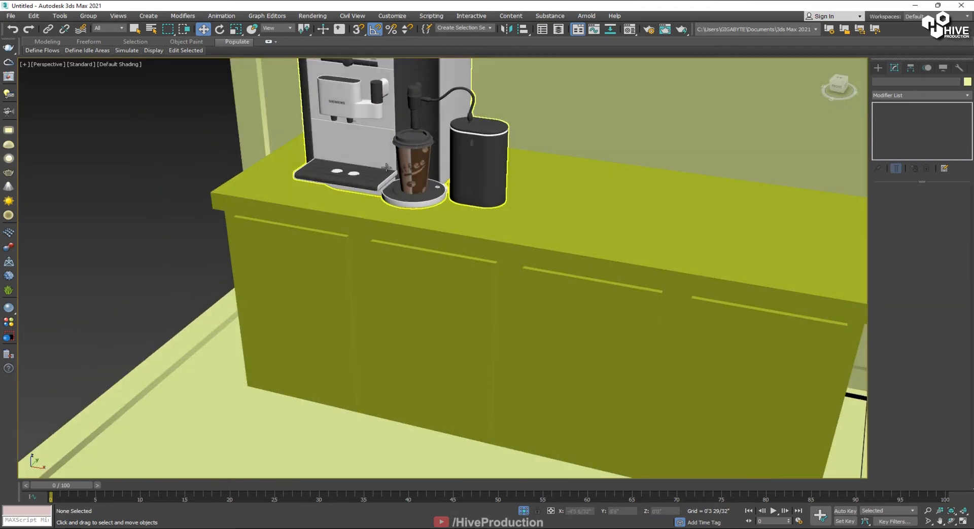
Step: Move the cup off the tray along the cabinet top, beside the milk container, and clone it as a row with 3 copies
click(413, 164)
drag(435, 162, 612, 165)
alt+middle_drag(685, 228, 600, 245)
shift+drag(642, 191, 688, 190)
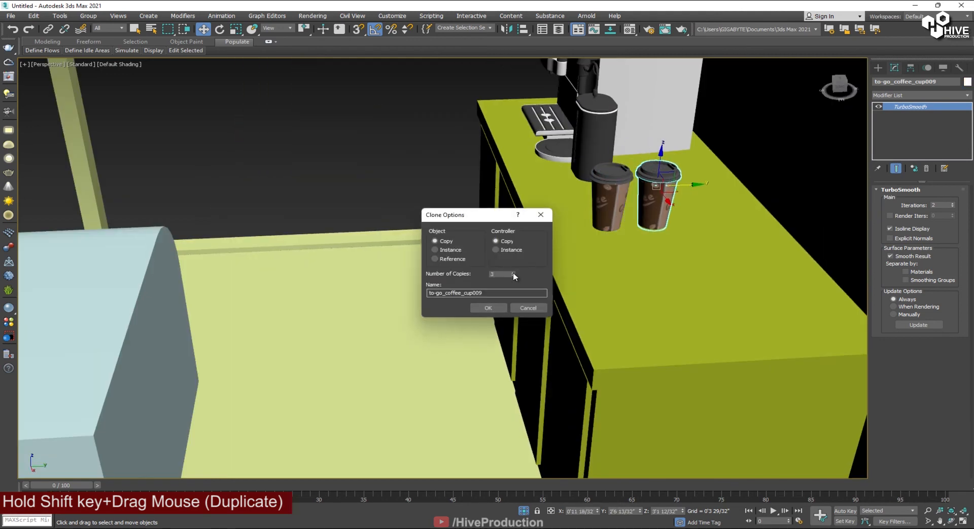
click(488, 308)
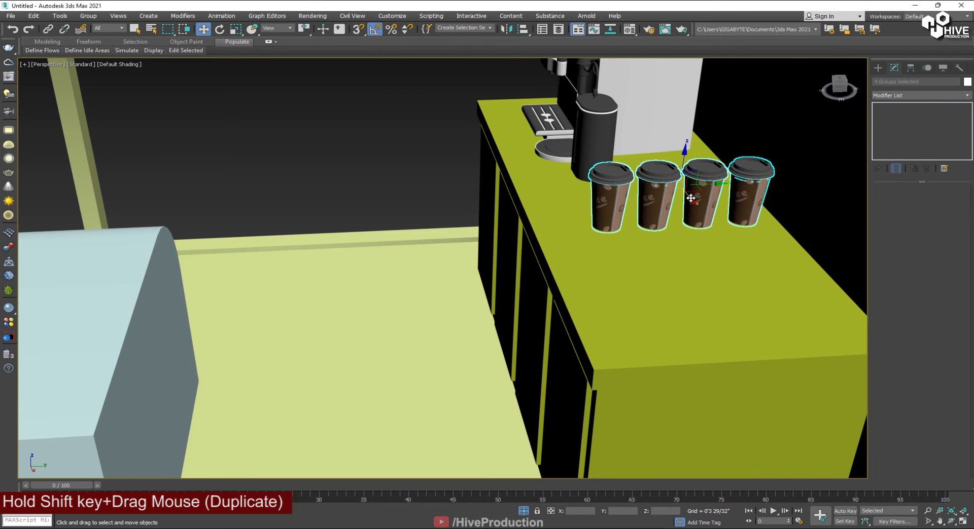
Step: Clone the row of four cups along the cabinet top to form five rows of four
mouse_move(691, 198)
shift+mouse_down()
mouse_move(727, 237)
mouse_move(709, 217)
shift+mouse_up()
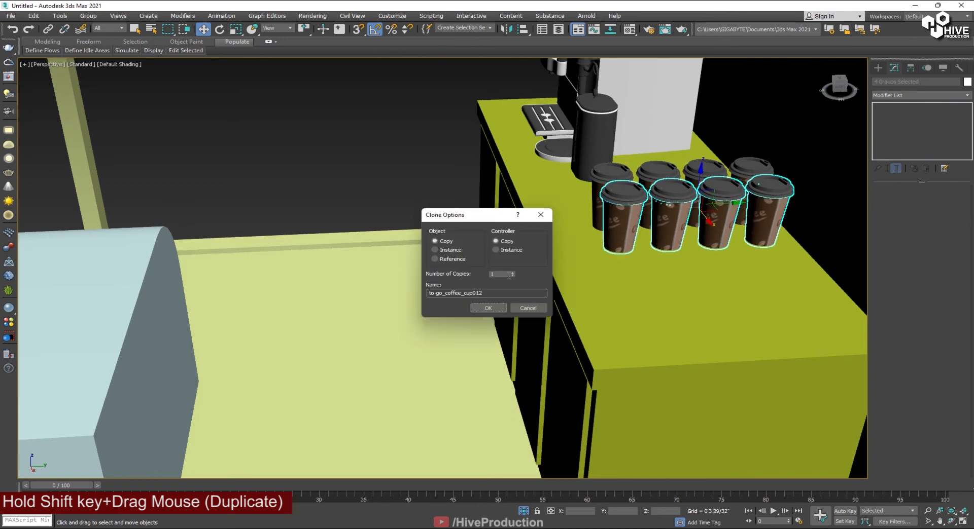
click(488, 308)
scroll(578, 327, down, 10)
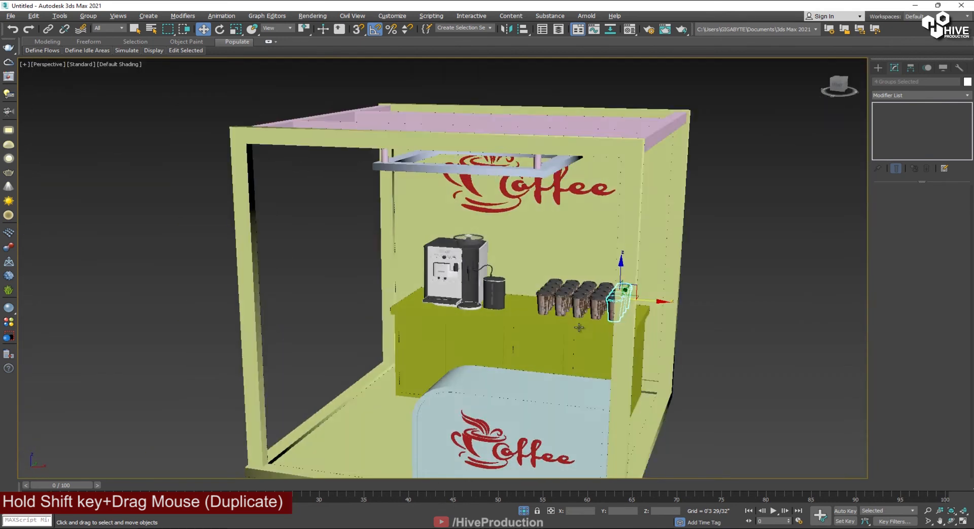
alt+middle_drag(578, 328, 567, 302)
Step: In the Top view, clone a block of eight cups from the cabinet over to the front counter
key(alt+w)
right_click(574, 228)
key(alt+w)
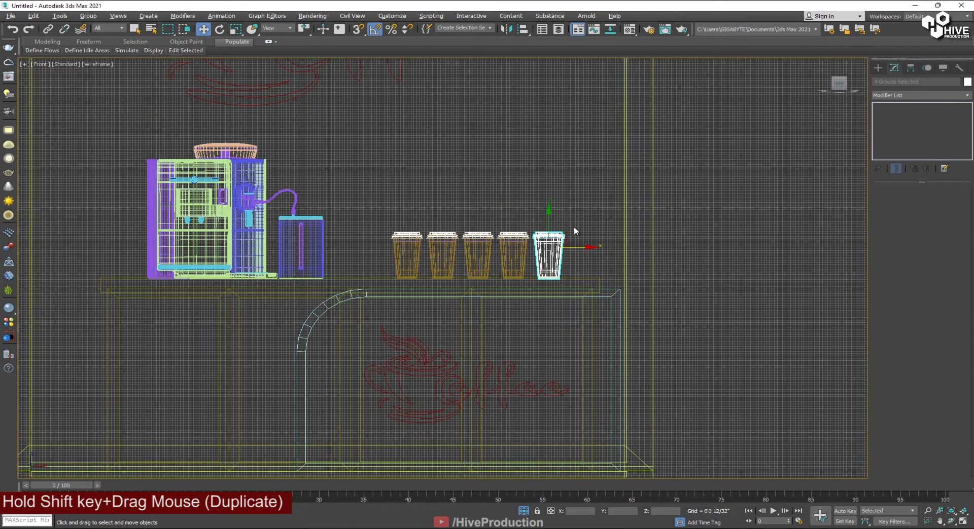
key(alt+w)
right_click(257, 173)
key(alt+w)
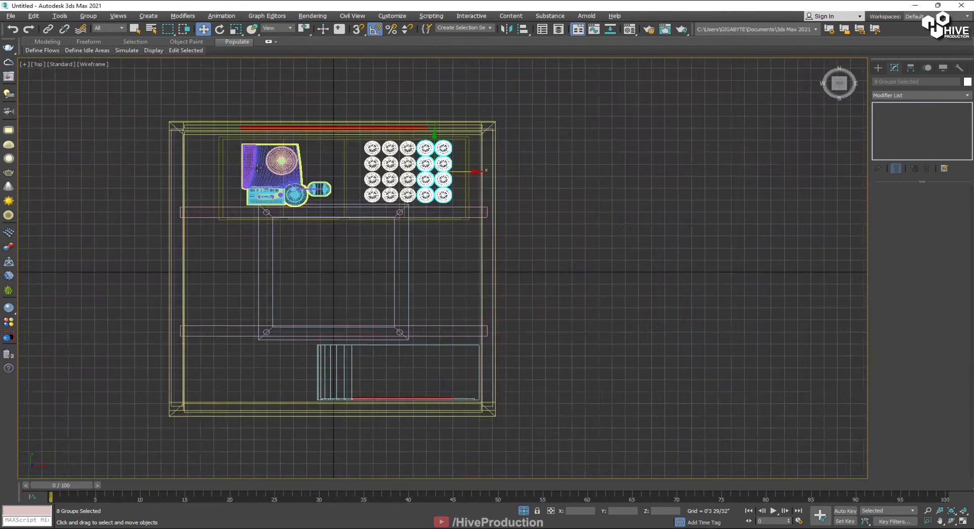
scroll(258, 172, down, 2)
shift+drag(407, 285, 408, 295)
click(489, 308)
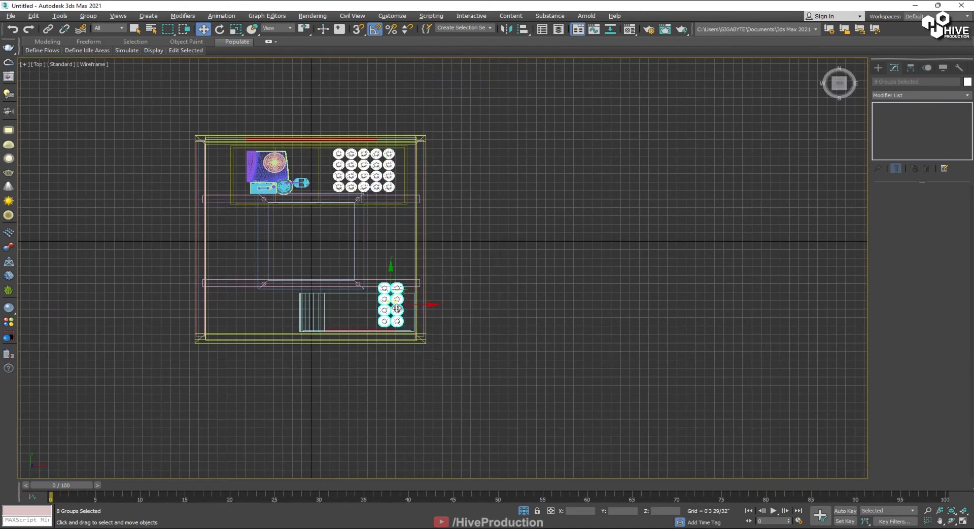
Step: Delete the four cups of the new block farthest from the logo side of the counter, keeping a two-by-two group
scroll(398, 297, up, 6)
click(356, 285)
key(Delete)
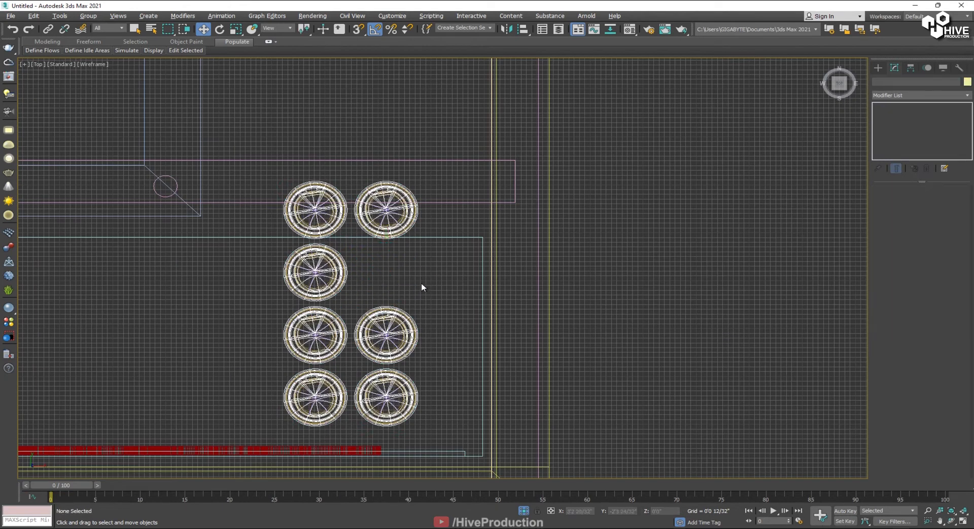
click(388, 231)
key(Delete)
click(325, 223)
key(Delete)
click(321, 276)
key(Delete)
Step: Lower the remaining four cups in the Perspective view until they rest on the front counter's top
drag(429, 309, 307, 401)
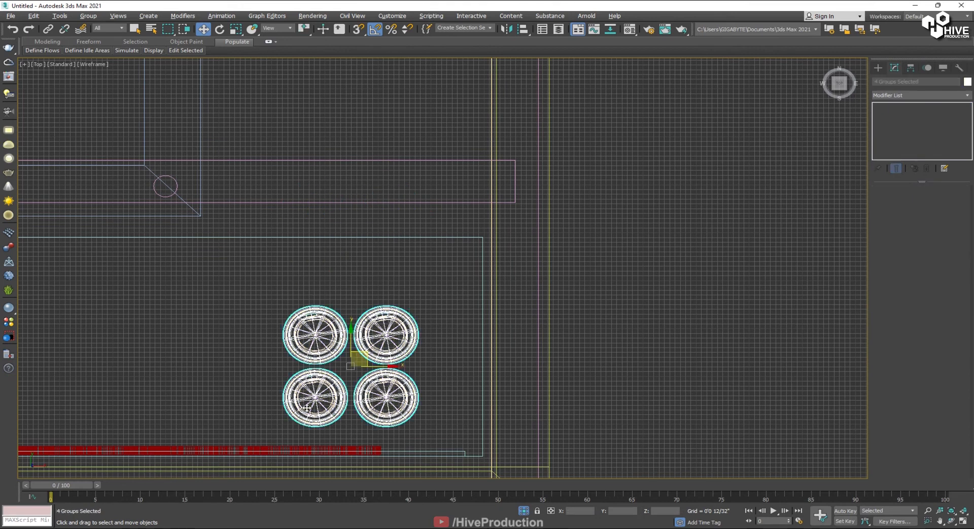
key(alt+w)
key(z)
alt+middle_drag(527, 388, 573, 400)
scroll(573, 400, down, 4)
drag(532, 325, 539, 343)
click(549, 311)
Step: Set the scene's renderer to V-Ray 5, hotfix 2 in Render Setup
scroll(532, 324, down, 7)
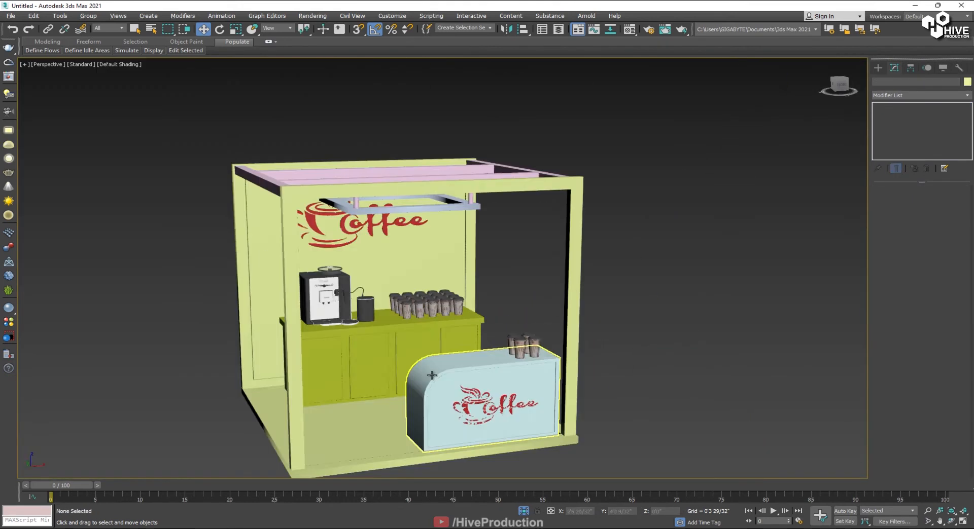
alt+middle_drag(355, 376, 440, 455)
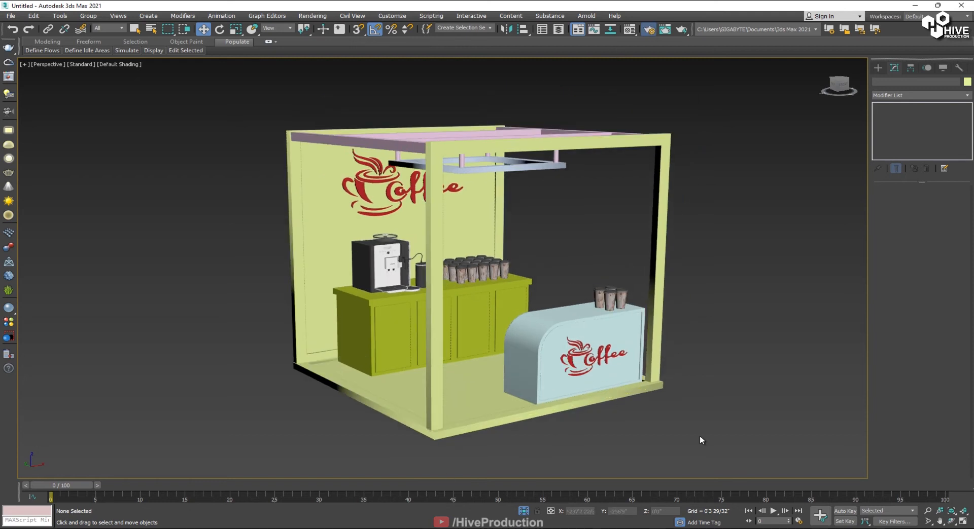
key(F10)
click(850, 154)
click(851, 198)
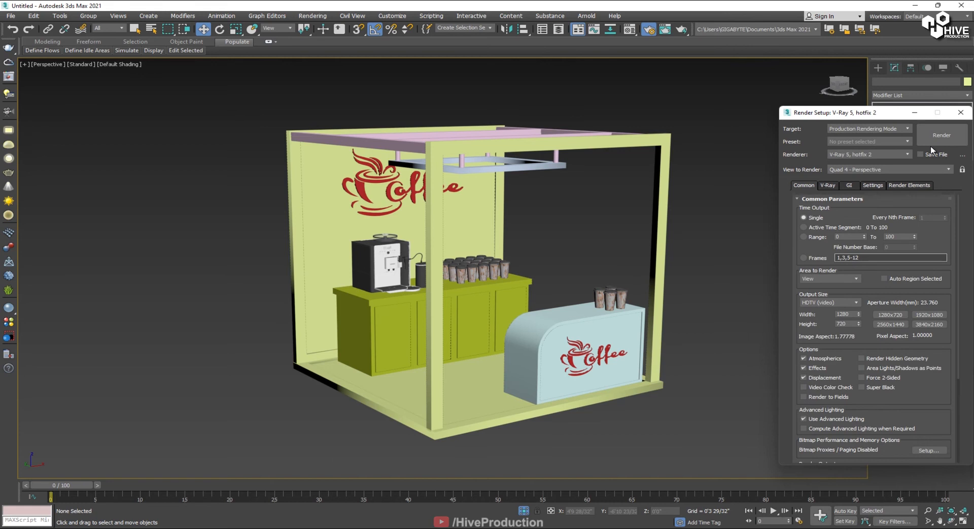
click(960, 112)
Step: Change the first Material Editor sample to a VRayMtl
click(631, 29)
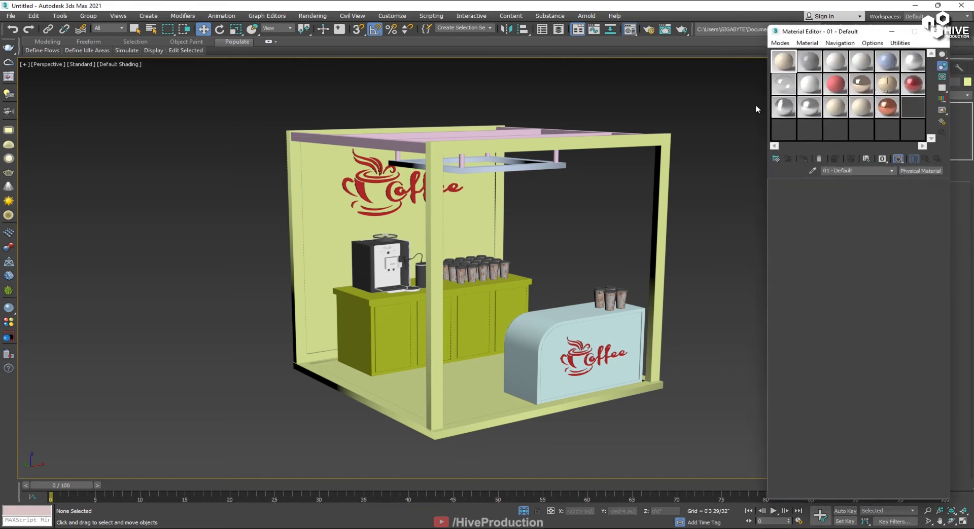
click(775, 160)
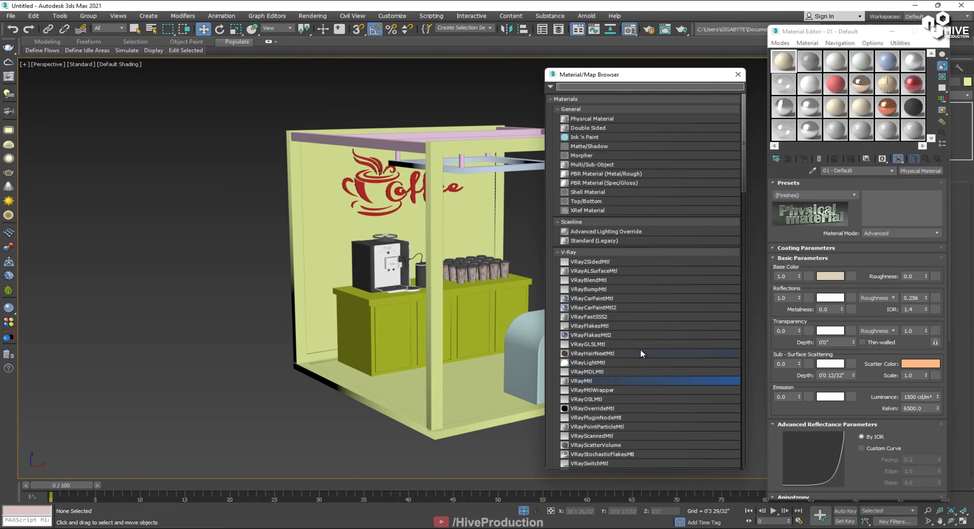
double_click(588, 381)
click(738, 74)
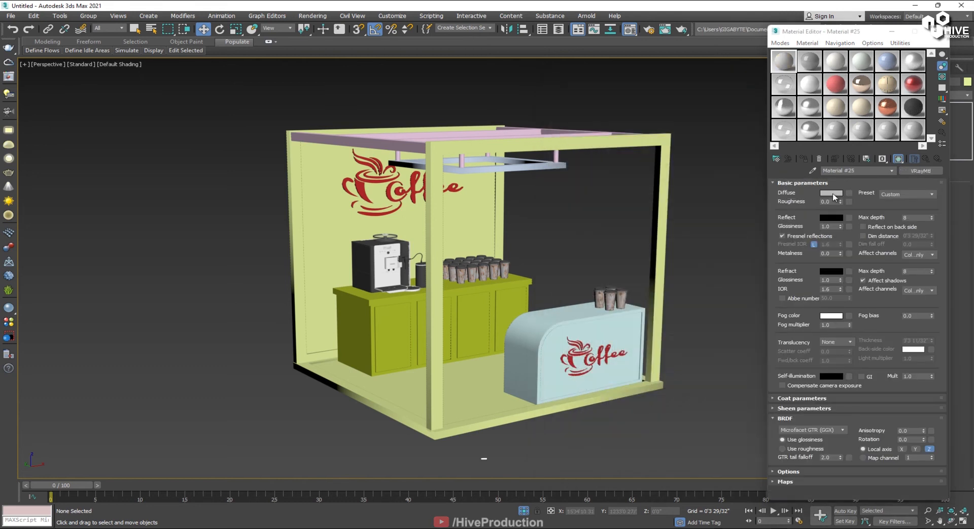
Step: Set the material's diffuse colour to red 6, green 6 and blue 6
click(831, 192)
text(6)
key(Tab)
text(6)
key(Tab)
text(6)
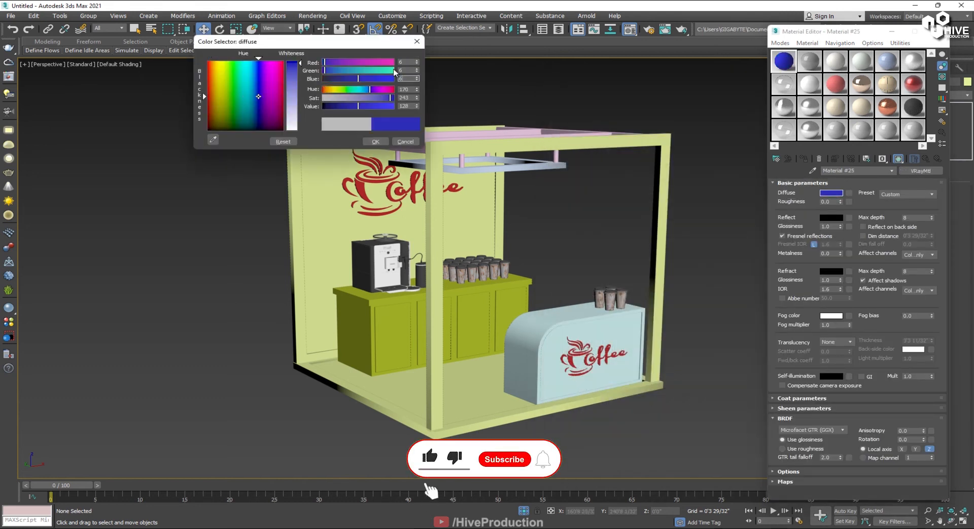
click(406, 142)
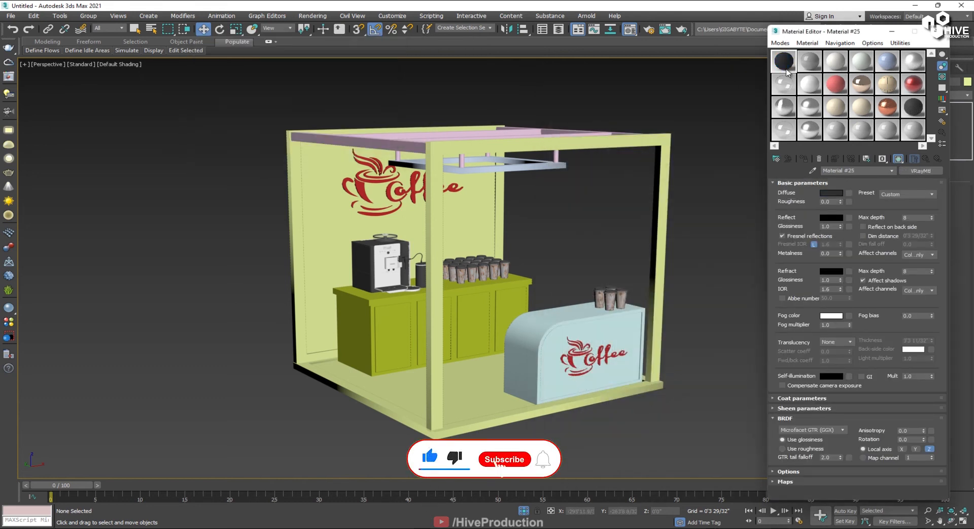
Step: Set the material's reflection to mid grey and name the material black
click(830, 217)
click(375, 142)
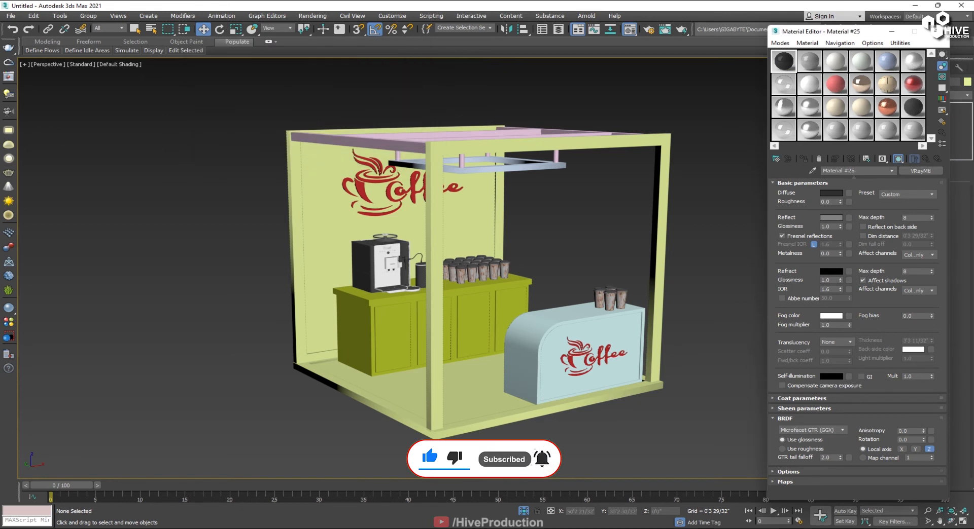
text(black)
Step: Assign the black material to the booth's front frame, wall frame and floor frame
click(653, 179)
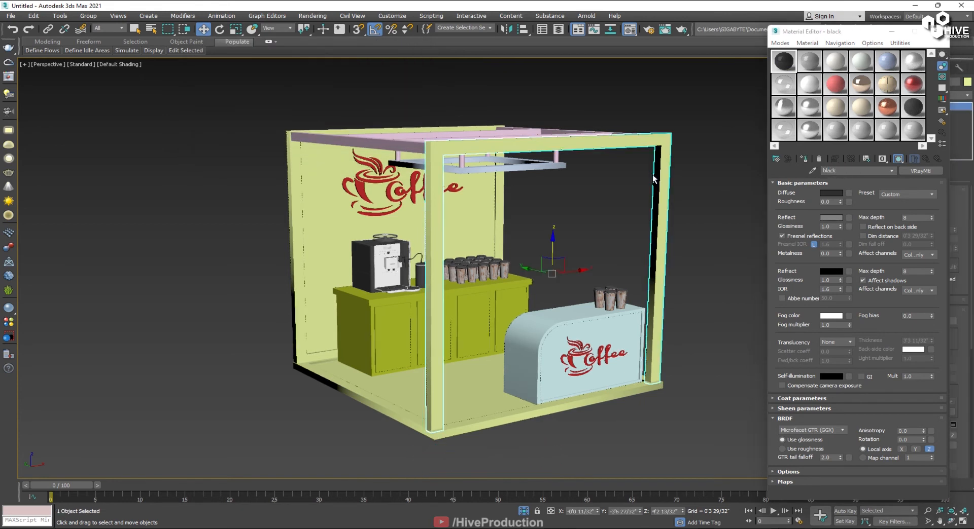
ctrl+click(306, 246)
ctrl+click(328, 379)
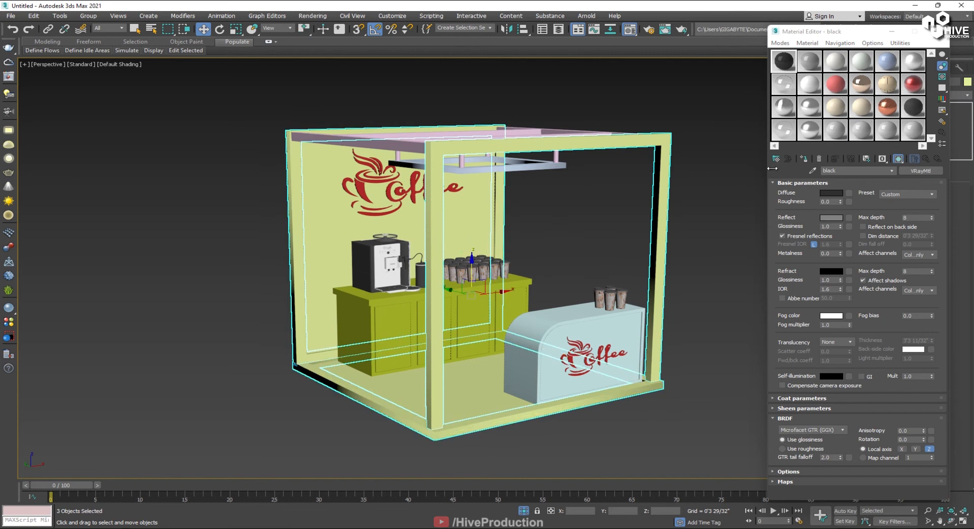
click(804, 159)
click(739, 217)
Step: Assign the black material to the roof beams and the hanging rectangular frame beneath them
click(401, 144)
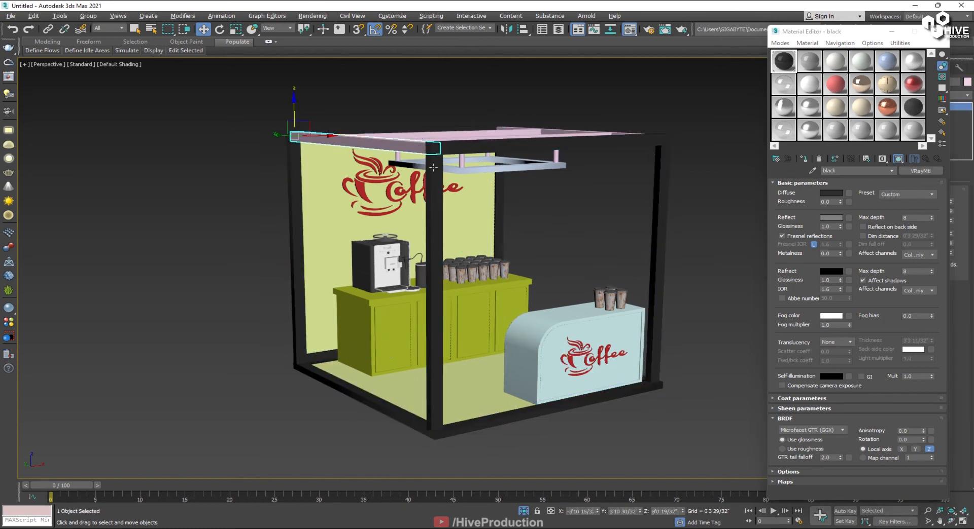
alt+middle_drag(401, 144, 431, 156)
ctrl+click(442, 142)
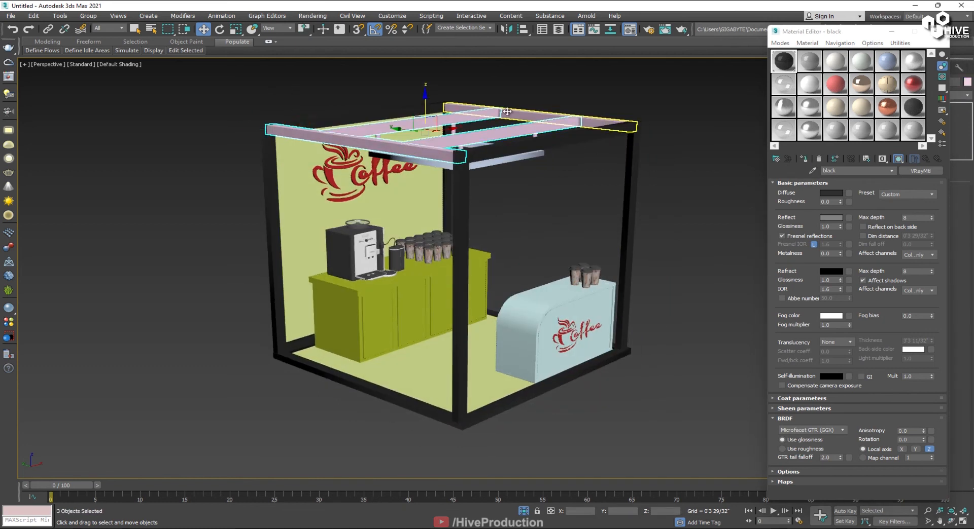
click(804, 159)
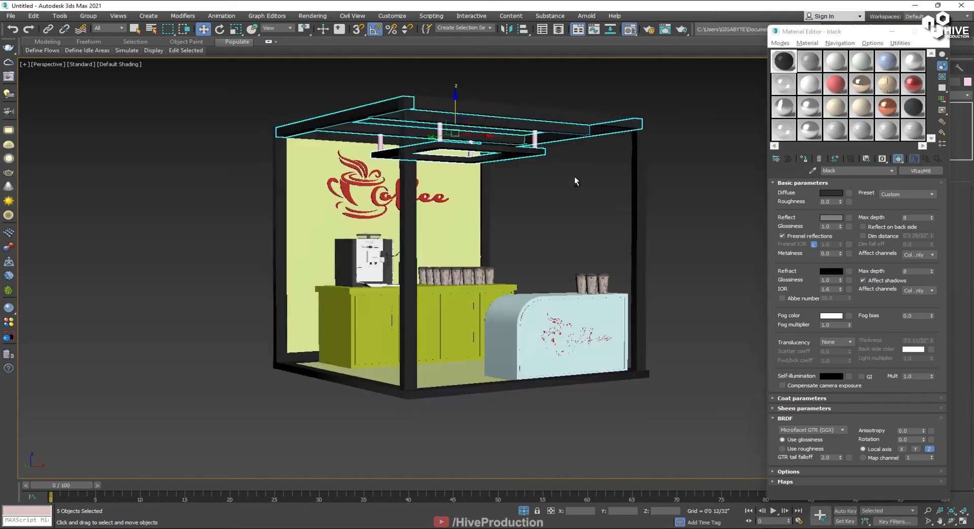
Step: Assign the black material to the rods that suspend the hanging frame from the roof beams
alt+middle_drag(577, 181, 537, 152)
click(535, 138)
ctrl+click(431, 130)
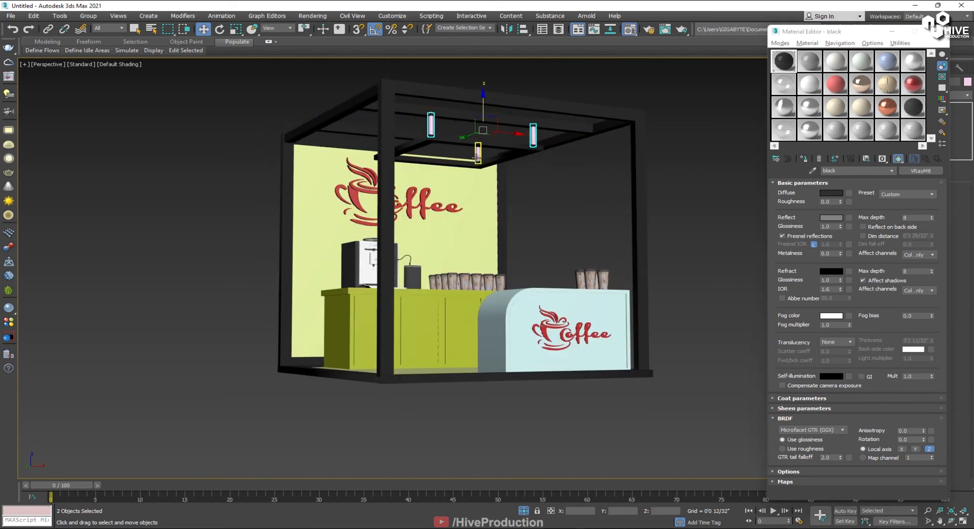
alt+middle_drag(495, 201, 381, 150)
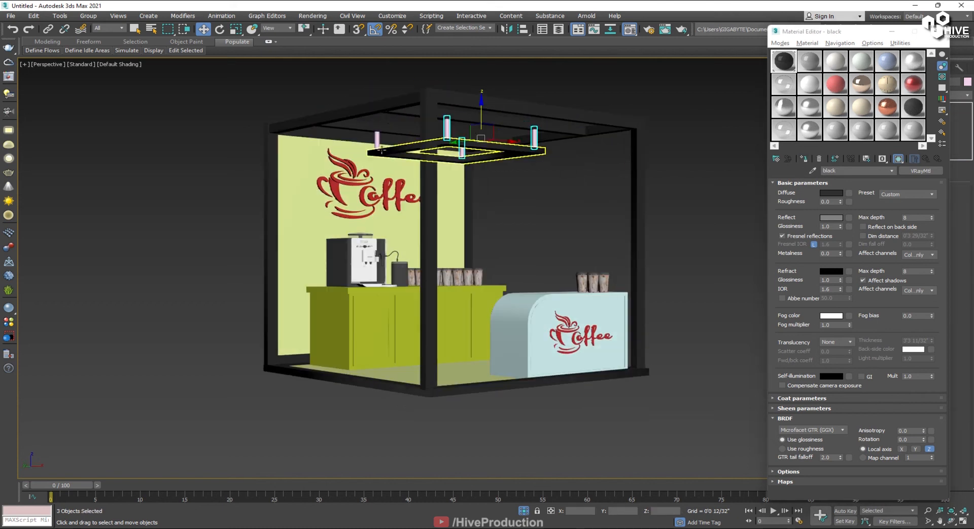
click(803, 159)
Step: Assign the black material to the cabinet body and the curved front counter
alt+middle_drag(660, 325, 670, 348)
click(392, 314)
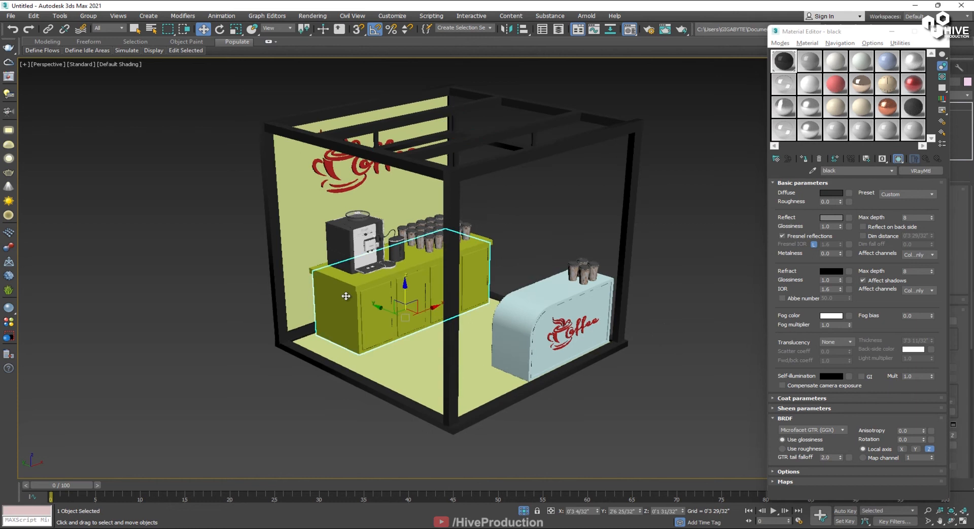
click(805, 160)
click(645, 376)
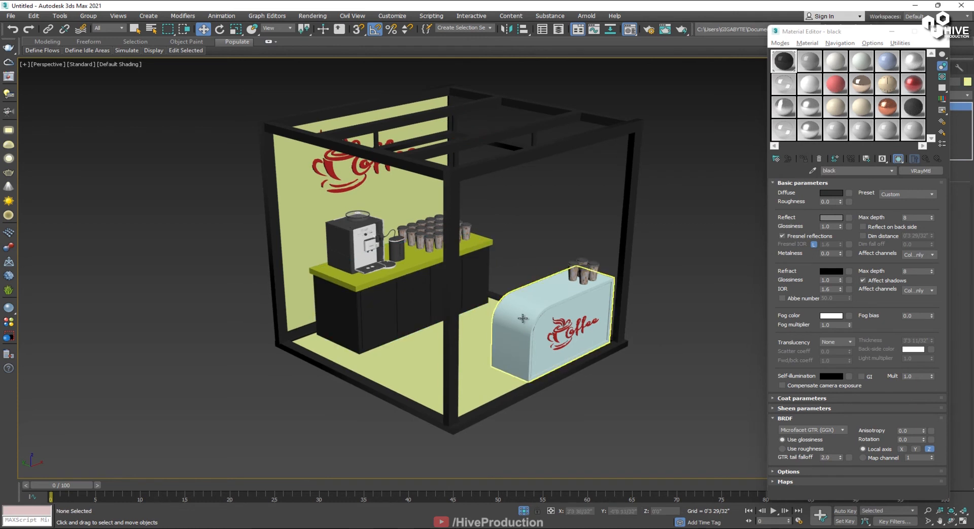
click(522, 321)
click(803, 159)
click(677, 396)
Step: Make a second material named white from a copy of black, give it a near-white diffuse colour, and assign it to the cabinet top
alt+middle_drag(677, 398, 599, 388)
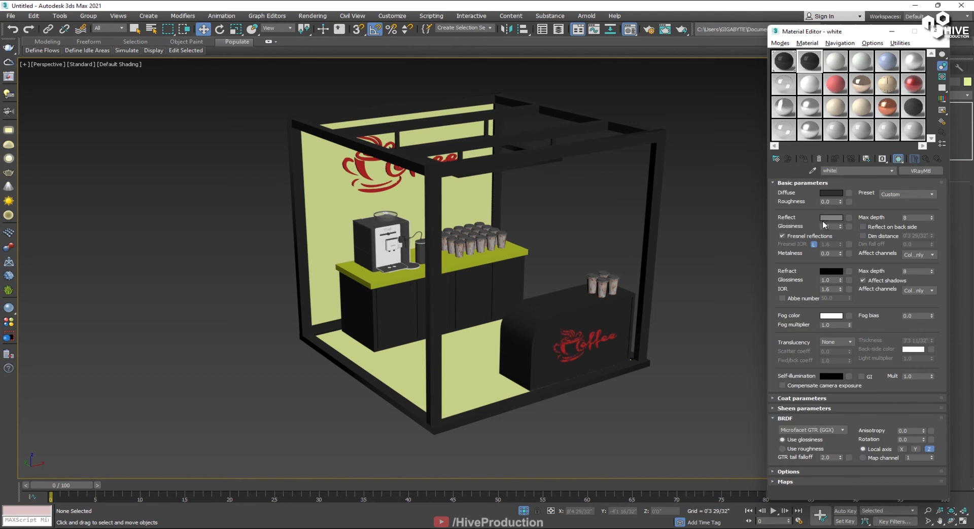
click(829, 194)
drag(296, 109, 299, 122)
click(375, 142)
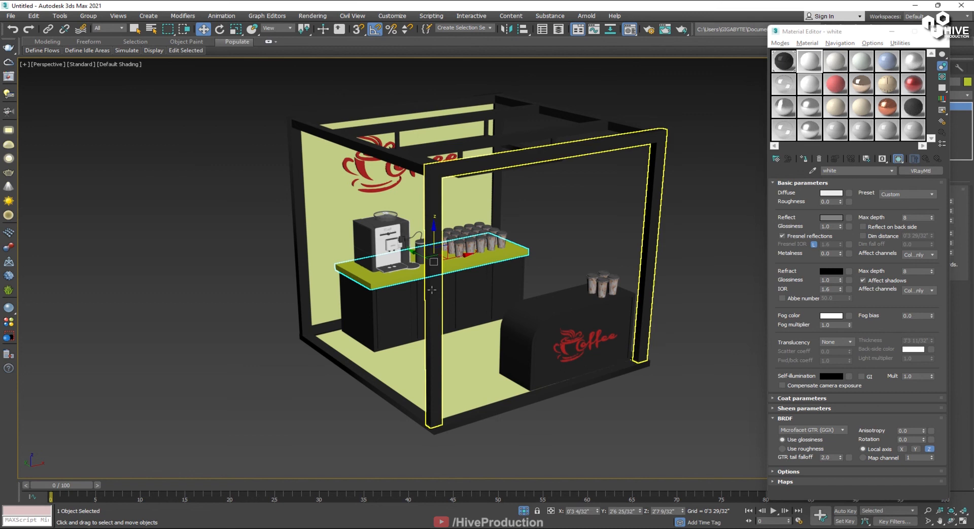
click(803, 158)
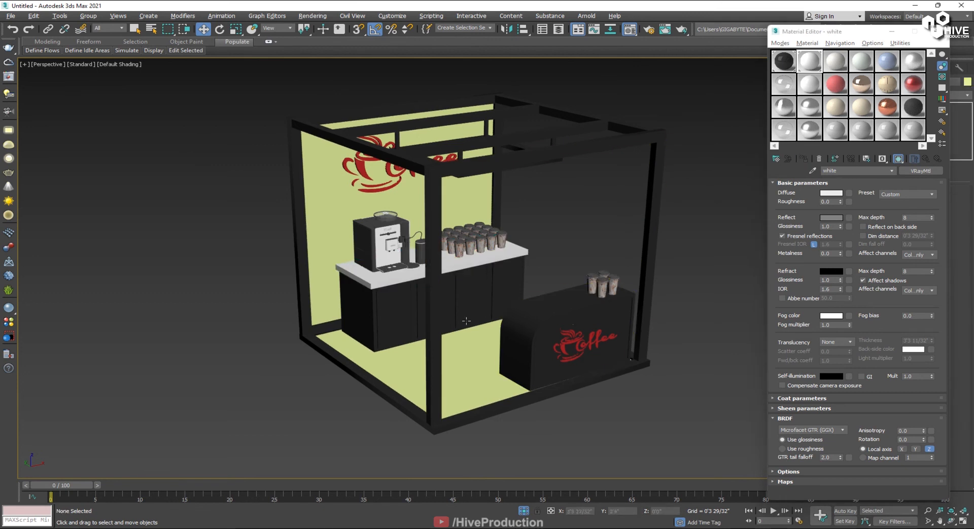
Step: Turn the third sample slot into a VRayMtl material and give its diffuse channel a Bitmap map
scroll(466, 320, up, 6)
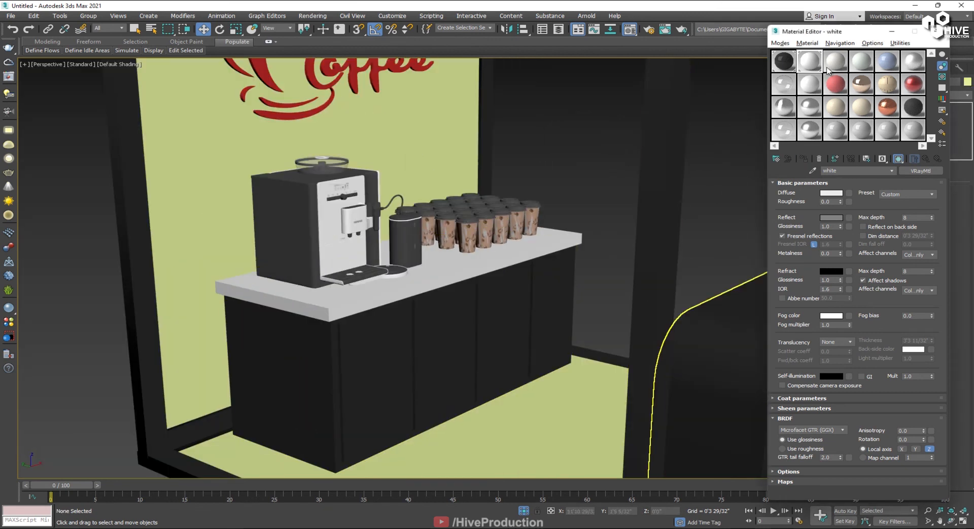
click(834, 62)
click(920, 171)
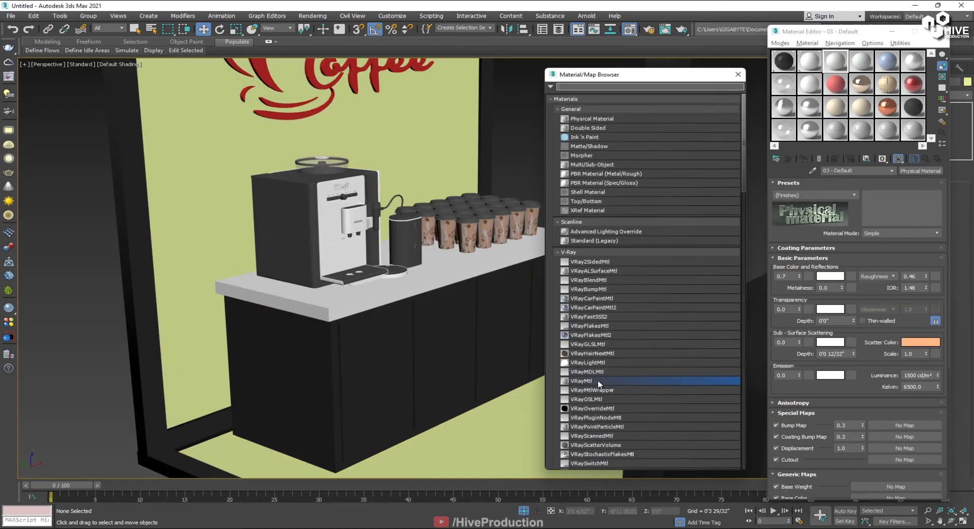
double_click(599, 381)
click(847, 193)
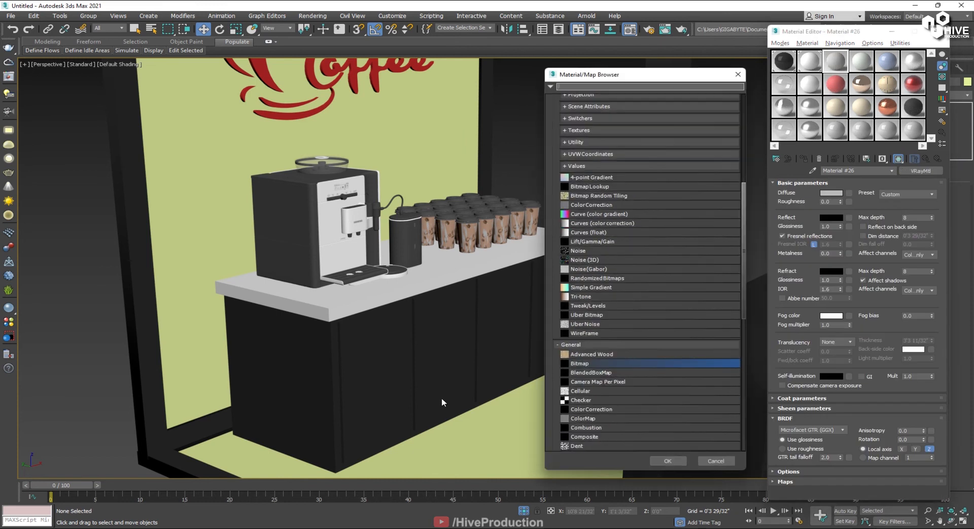
double_click(577, 362)
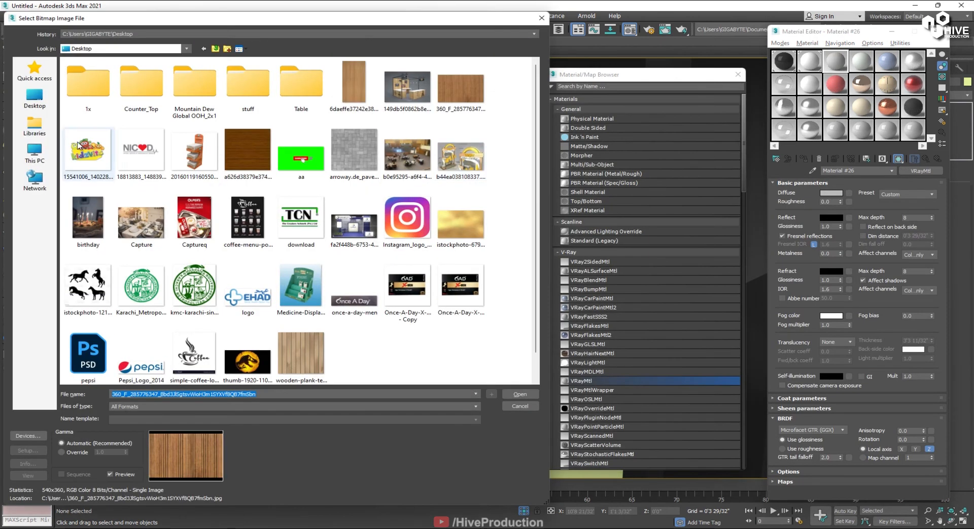
Step: Load the wooden-plank-texture image from the Tex folder on drive D as the diffuse bitmap
click(34, 152)
double_click(217, 144)
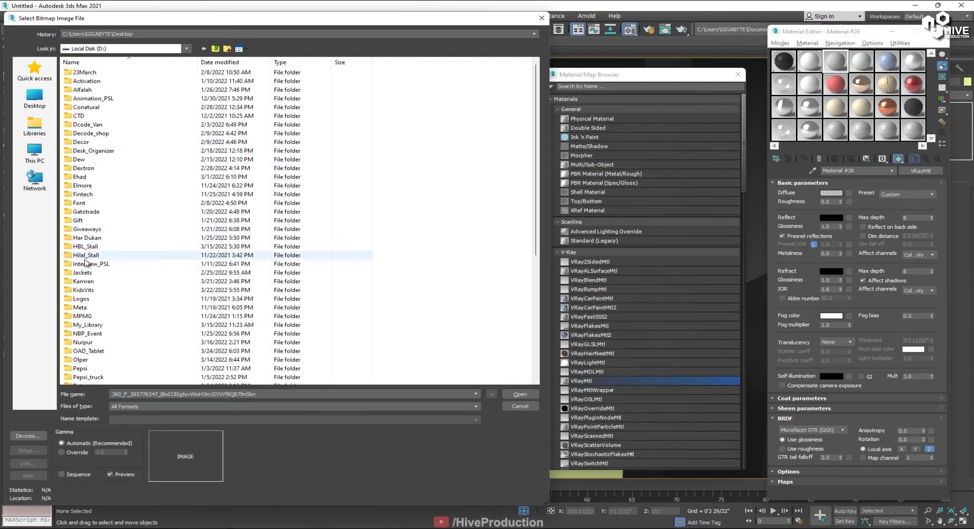
double_click(86, 283)
double_click(87, 81)
double_click(88, 83)
click(268, 90)
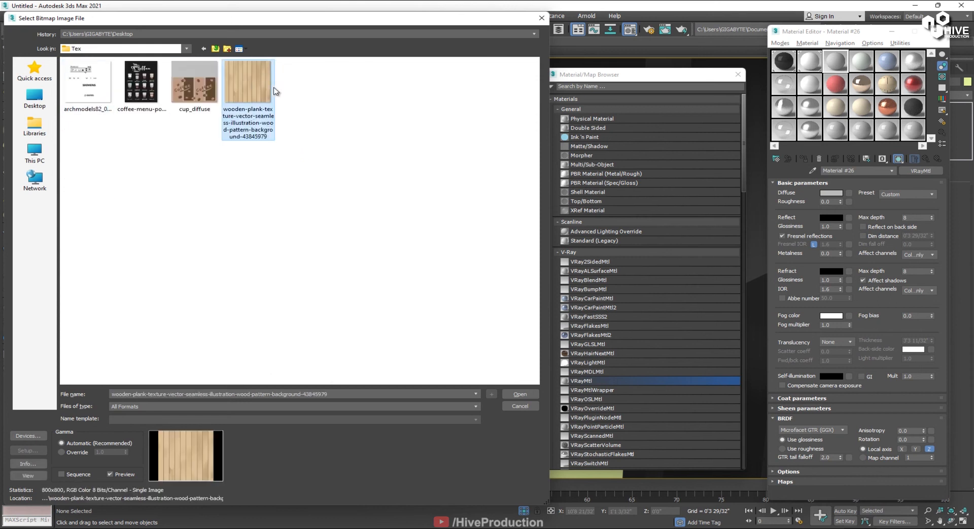
double_click(254, 81)
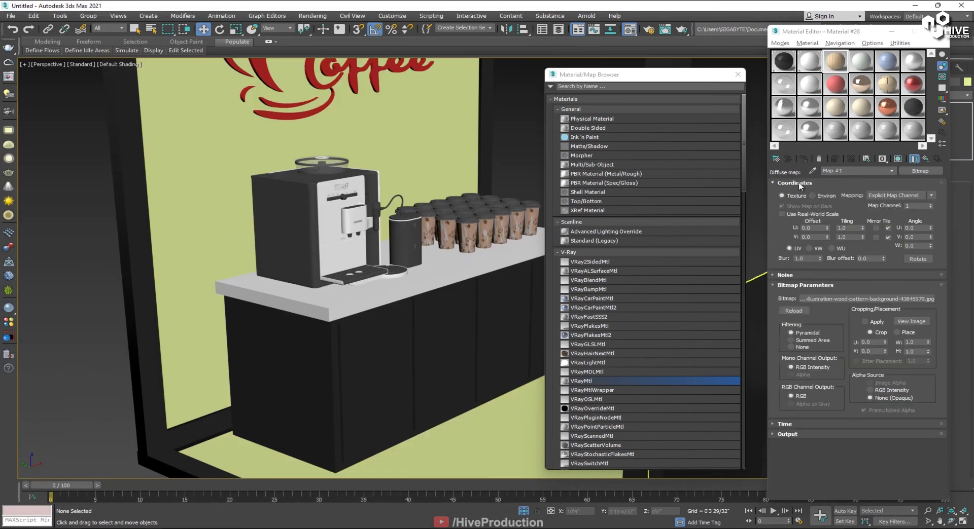
Step: Assign the wooden plank material to the back wall and close the material windows
click(308, 145)
click(805, 160)
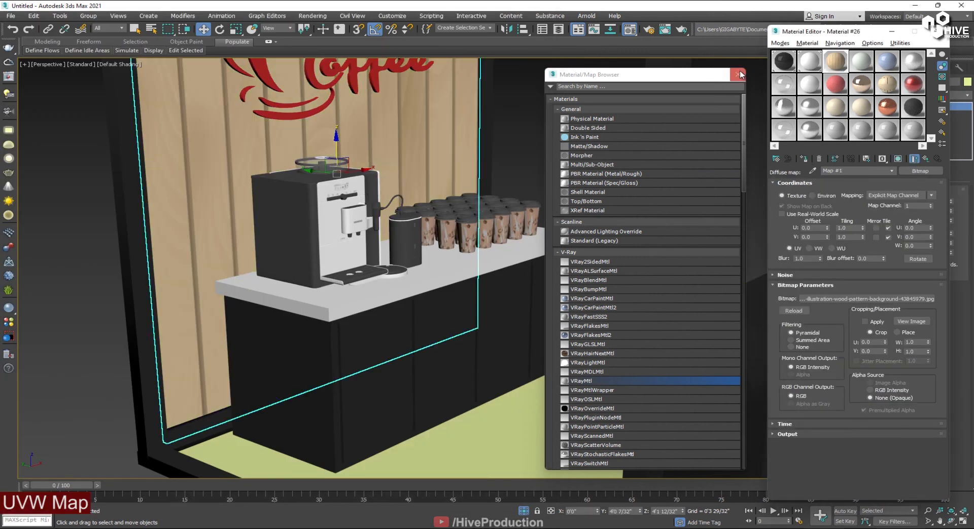
click(737, 75)
click(938, 32)
Step: Add a UVW Map modifier to the back wall and narrow its planar mapping width to about 5'2 25/32"
scroll(530, 213, down, 5)
click(918, 95)
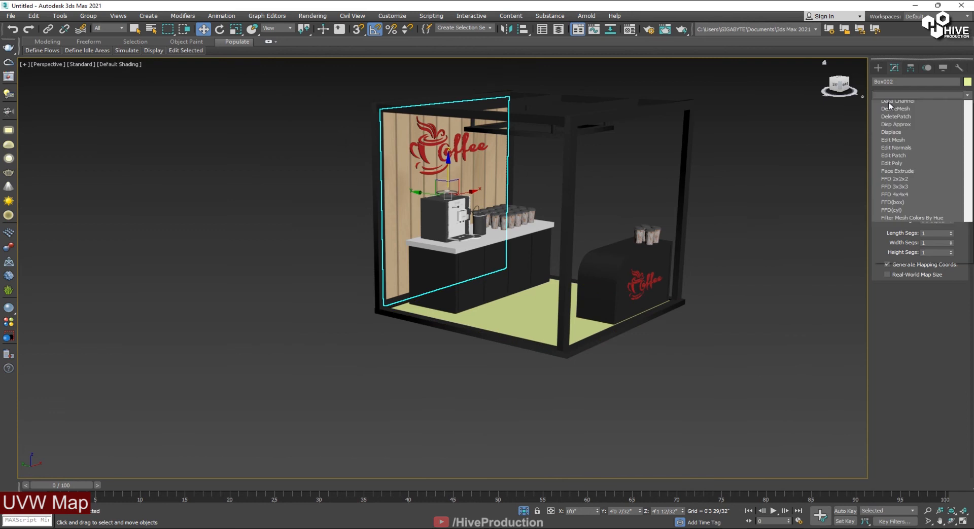
key(u)
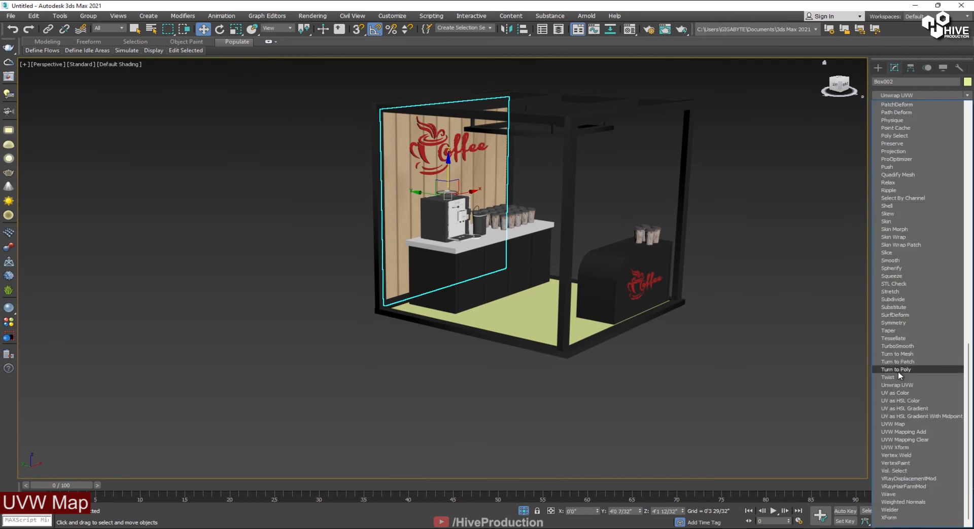
click(895, 425)
scroll(865, 231, up, 3)
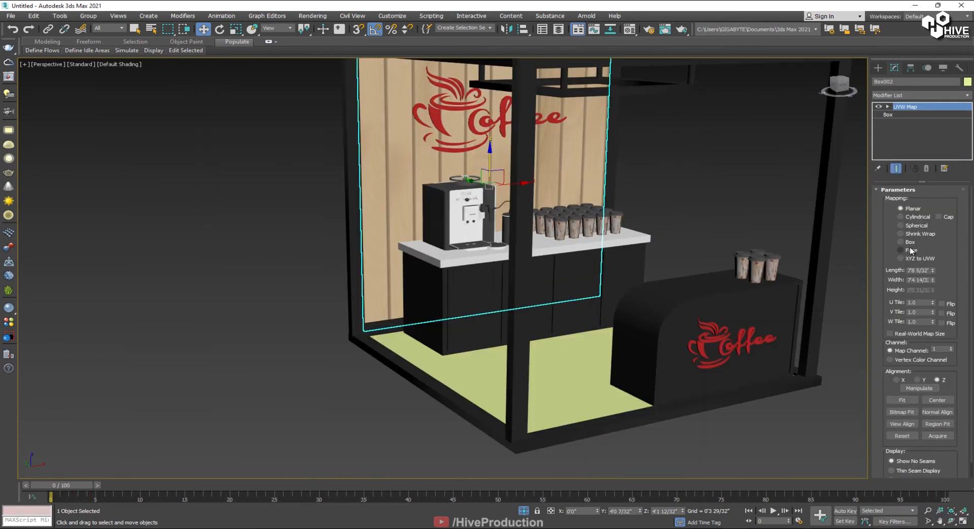
drag(932, 280, 932, 292)
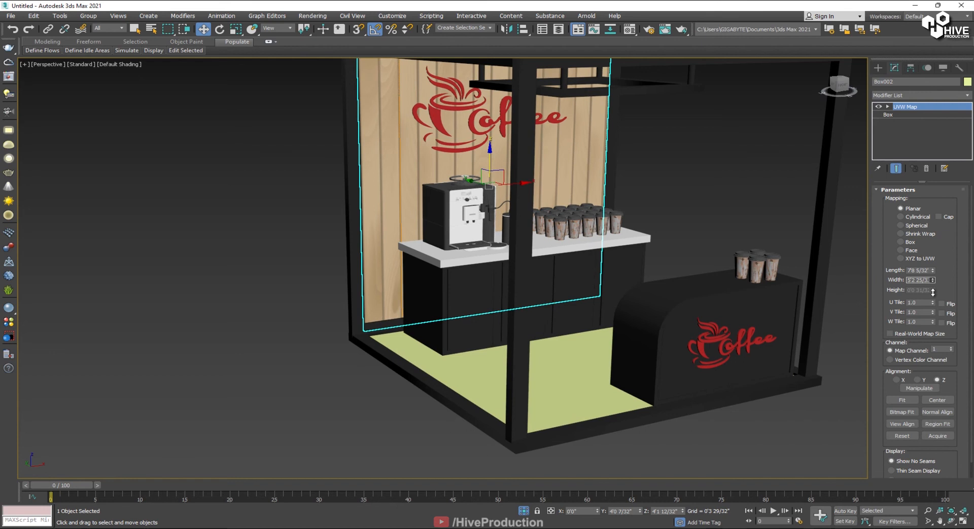
Step: Shift the back wall's UVW Map gizmo slightly sideways and copy the UVW Map modifier
alt+middle_drag(763, 147, 820, 139)
click(840, 85)
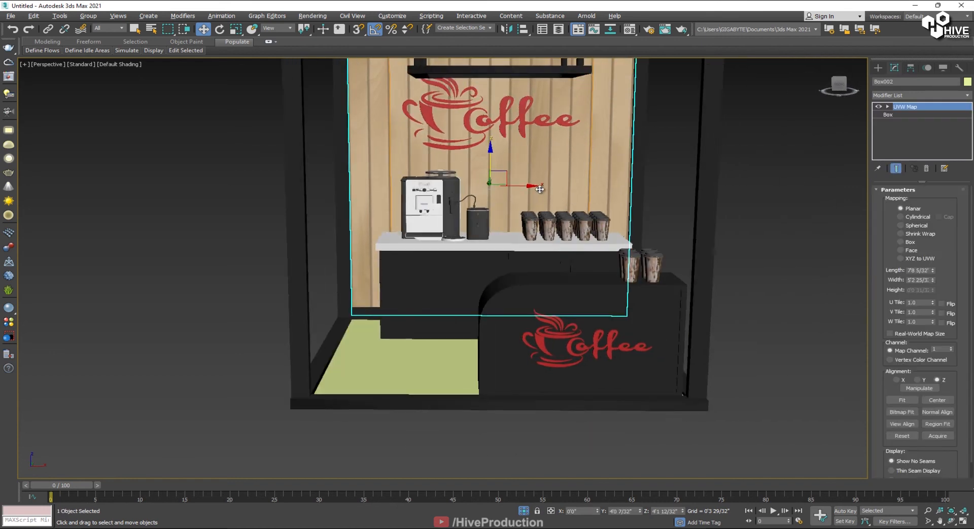
click(887, 107)
click(906, 115)
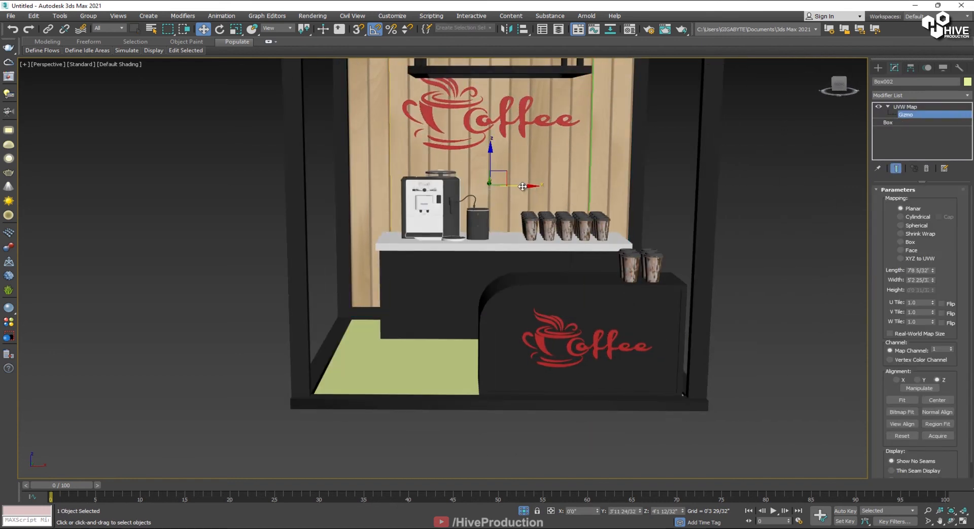
drag(522, 187, 523, 187)
right_click(910, 106)
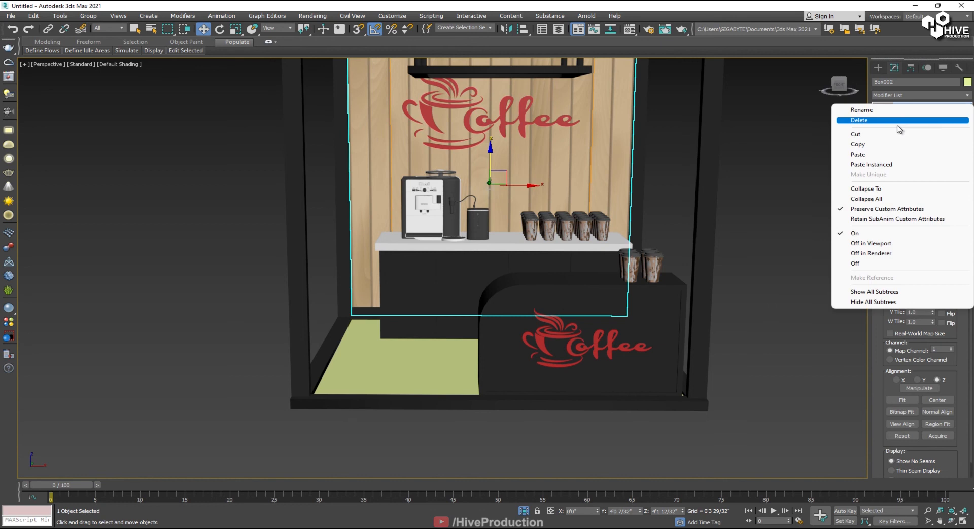
click(878, 148)
click(766, 223)
Step: Assign the wooden plank material to the booth floor
click(420, 347)
alt+middle_drag(420, 349, 486, 334)
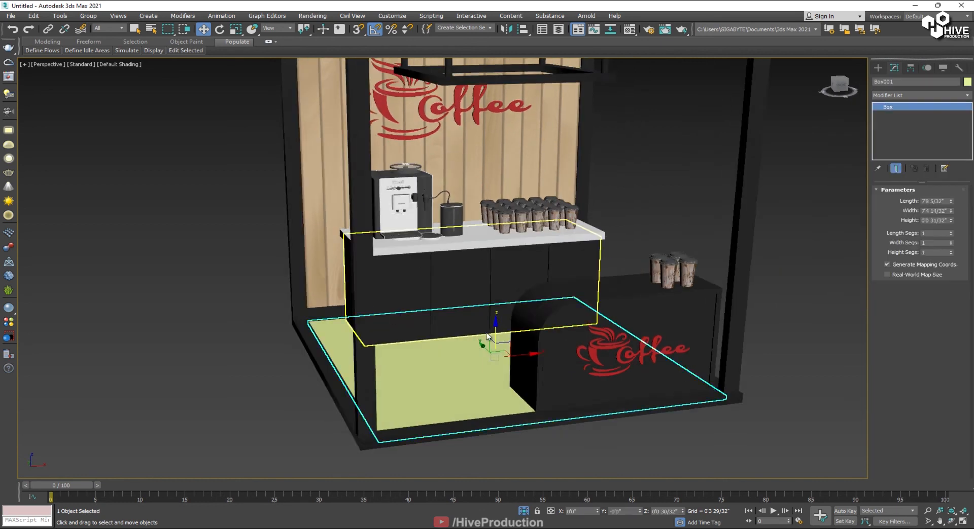
scroll(609, 202, down, 3)
alt+middle_drag(609, 204, 613, 205)
key(m)
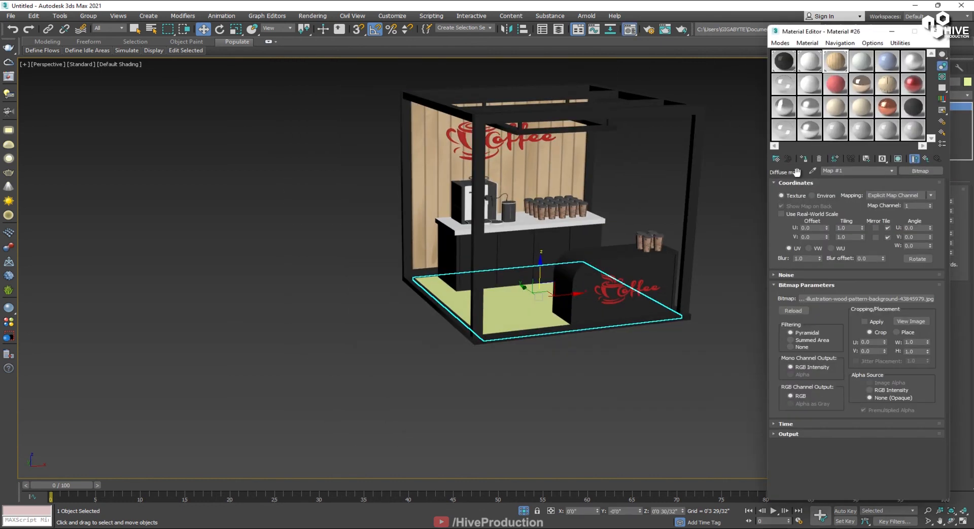
click(804, 161)
click(937, 32)
Step: Paste the copied UVW Map modifier onto the booth floor
click(919, 95)
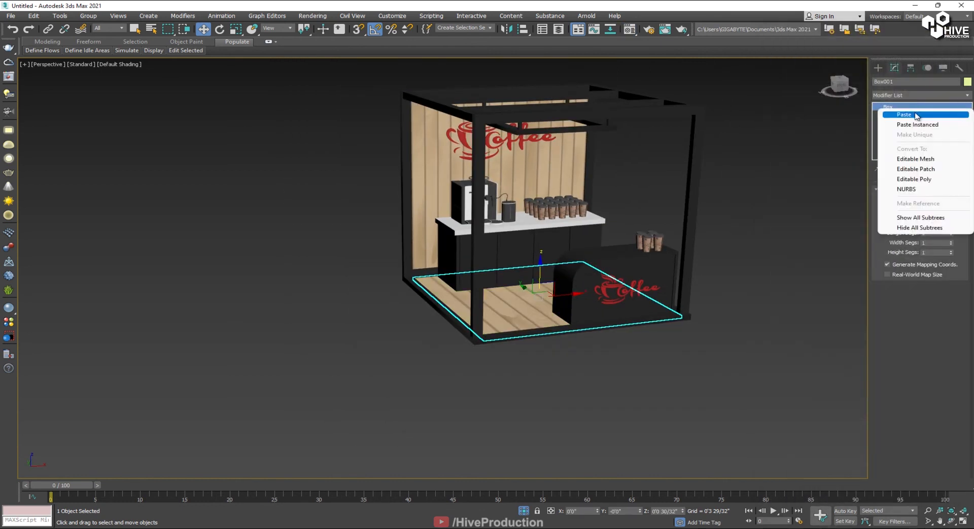
click(907, 116)
click(739, 317)
alt+middle_drag(487, 190, 479, 274)
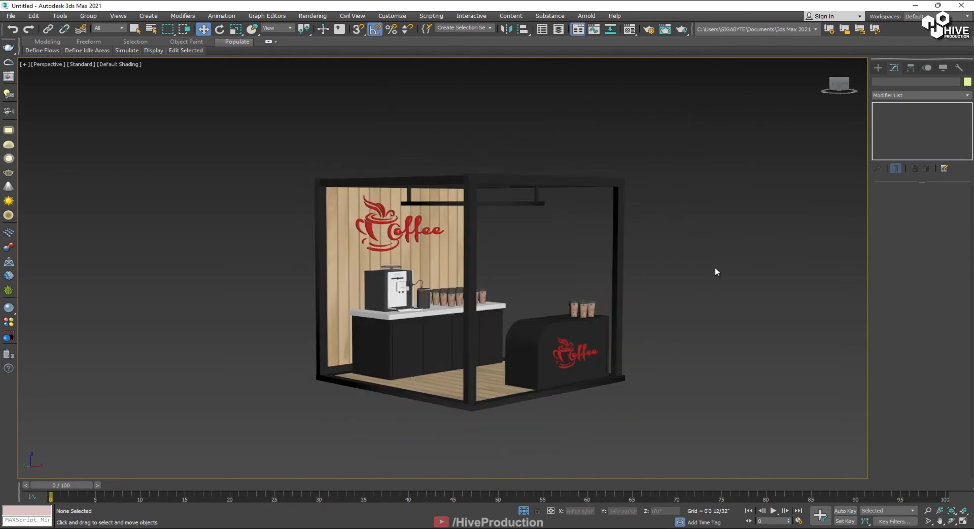
alt+middle_drag(644, 256, 621, 276)
click(401, 220)
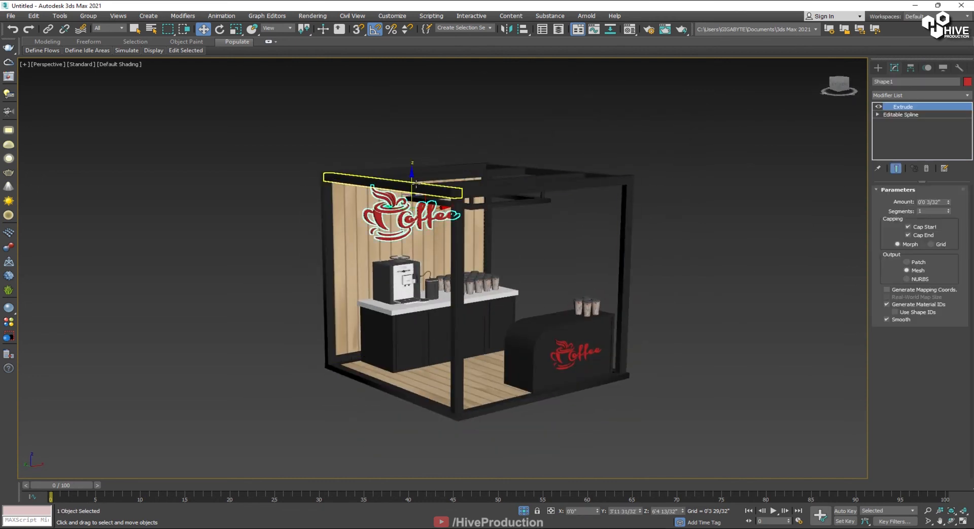
click(664, 238)
middle_drag(665, 238, 474, 267)
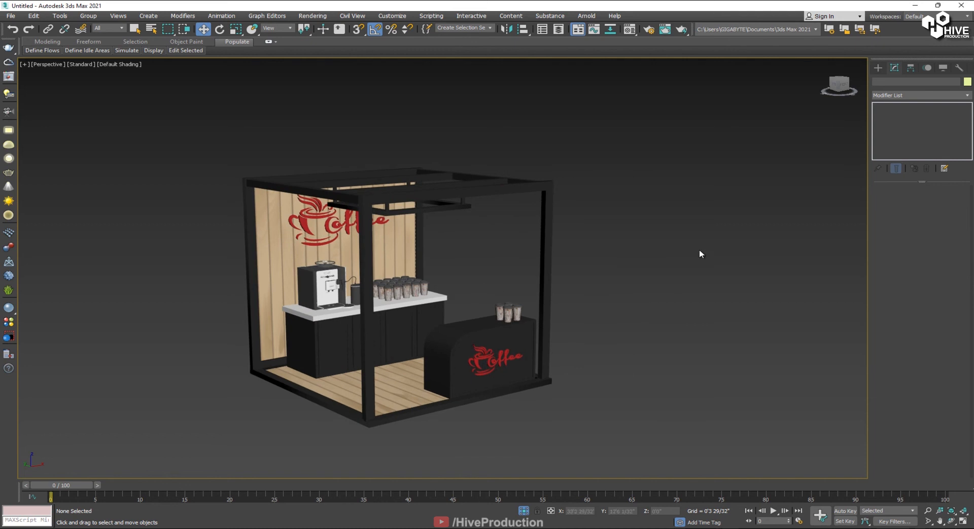
Step: Start creating a VRayLight and set its type to Mesh
click(878, 68)
click(900, 81)
click(896, 93)
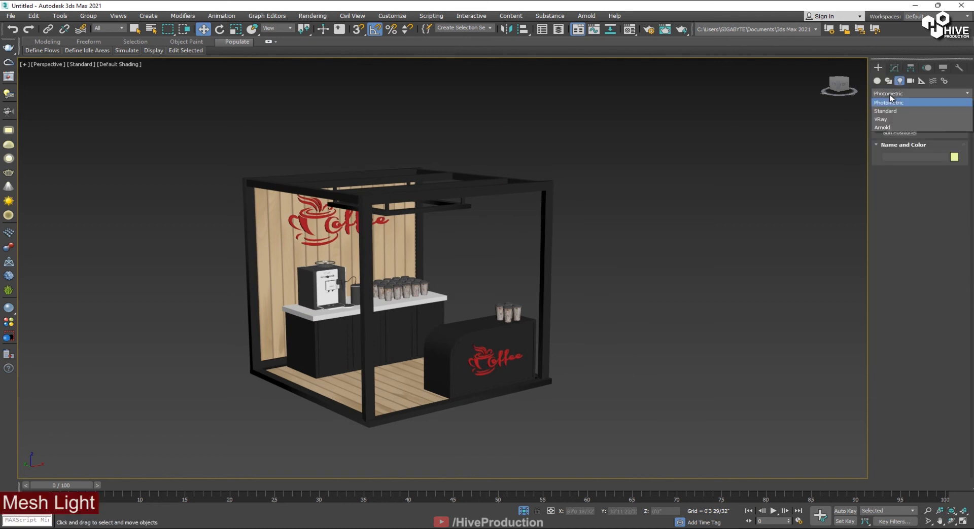
click(897, 124)
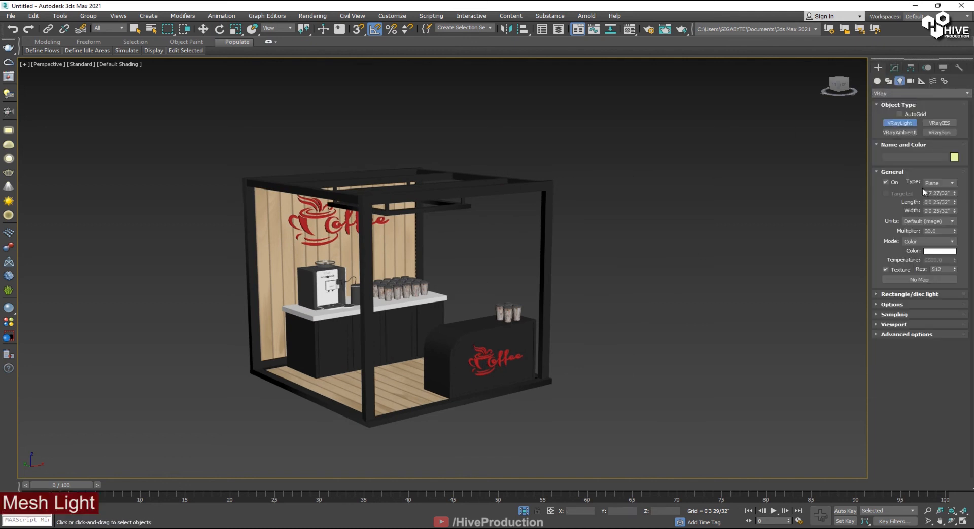
click(936, 211)
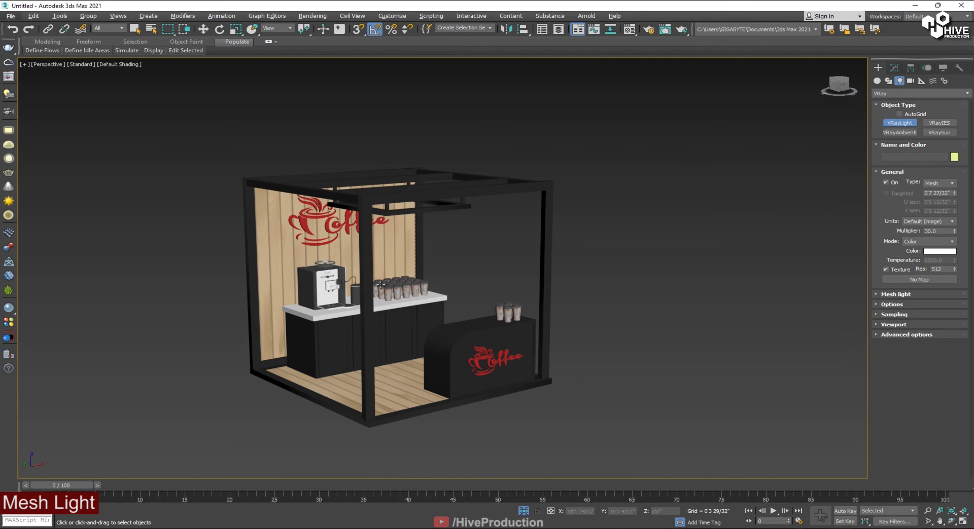
Step: Place the mesh light in the Top view, just in front of the curved counter
middle_drag(260, 160, 326, 188)
key(alt+w)
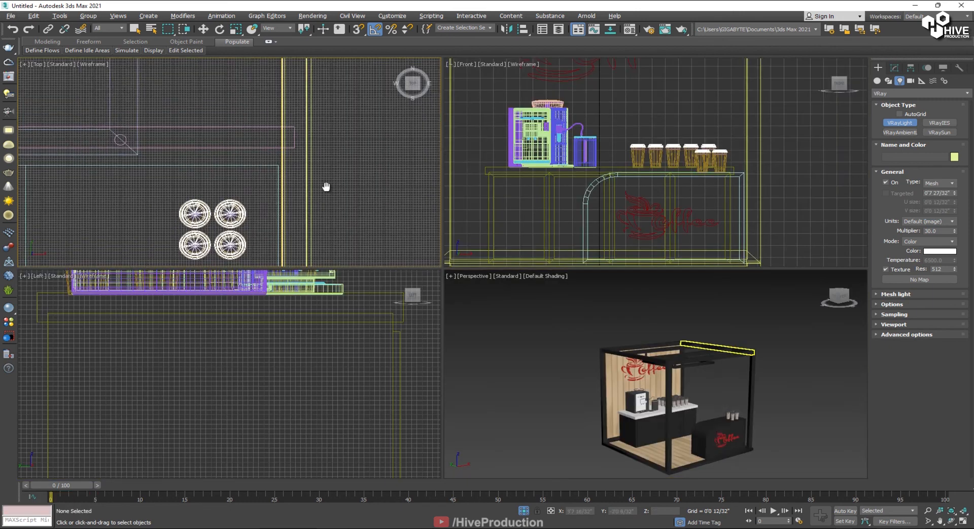
scroll(329, 189, down, 8)
scroll(284, 157, up, 3)
middle_drag(284, 157, 236, 68)
click(250, 188)
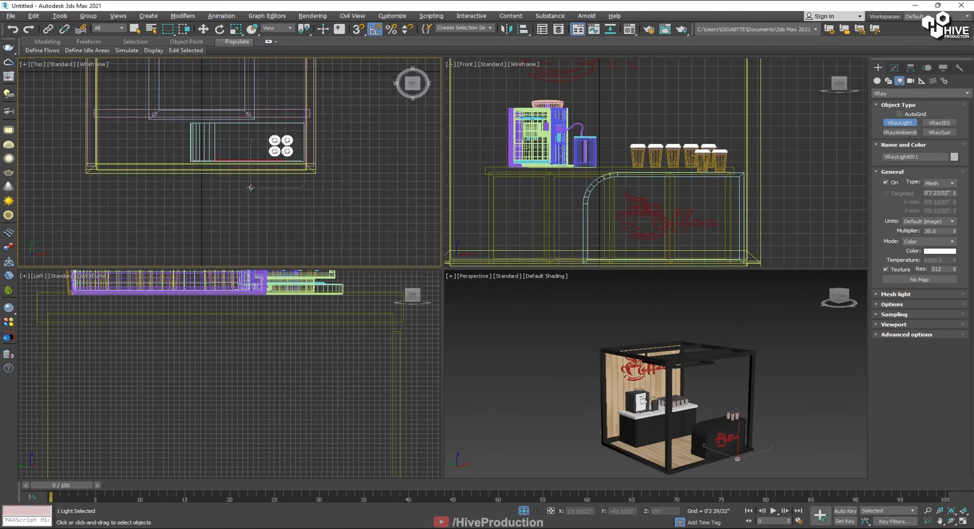
scroll(248, 189, up, 5)
scroll(246, 198, down, 4)
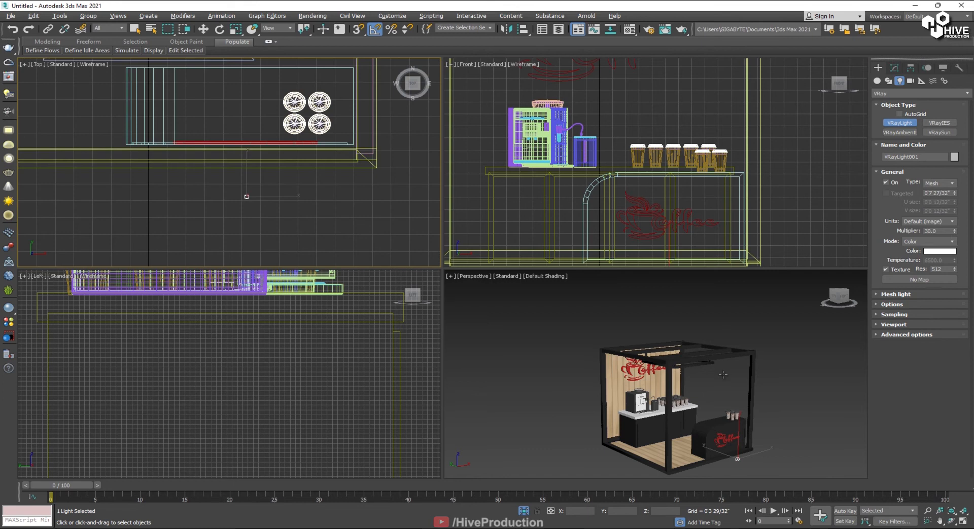
Step: Convert the extruded coffee logo on the front counter to an Editable Poly
key(alt+w)
key(w)
click(590, 398)
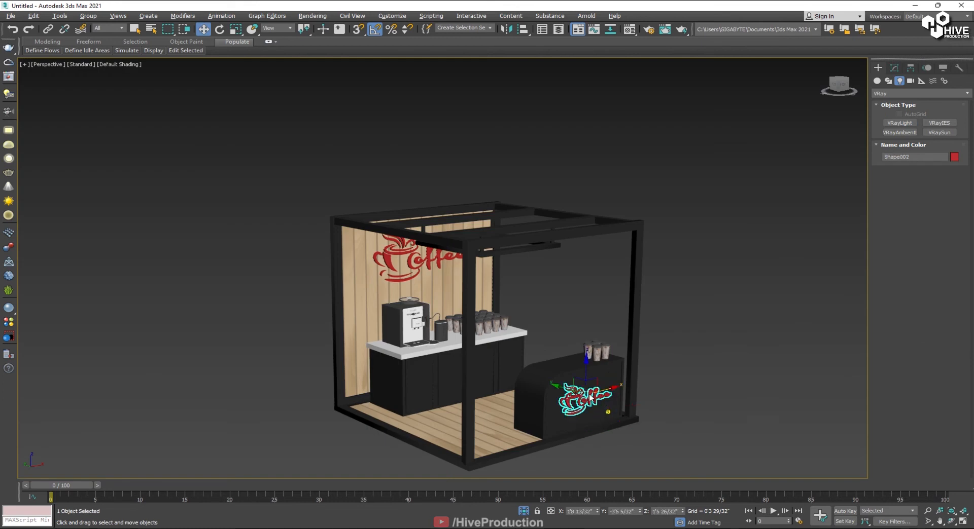
click(893, 68)
right_click(583, 393)
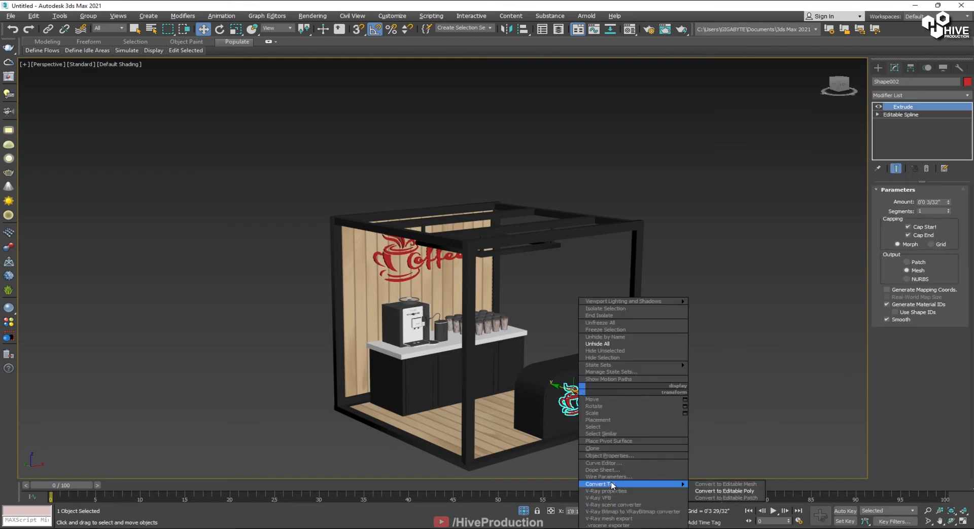
click(726, 493)
Step: Pick the front counter's coffee logo as the mesh for the VRayLight, replacing the mesh with the light
scroll(638, 344, up, 8)
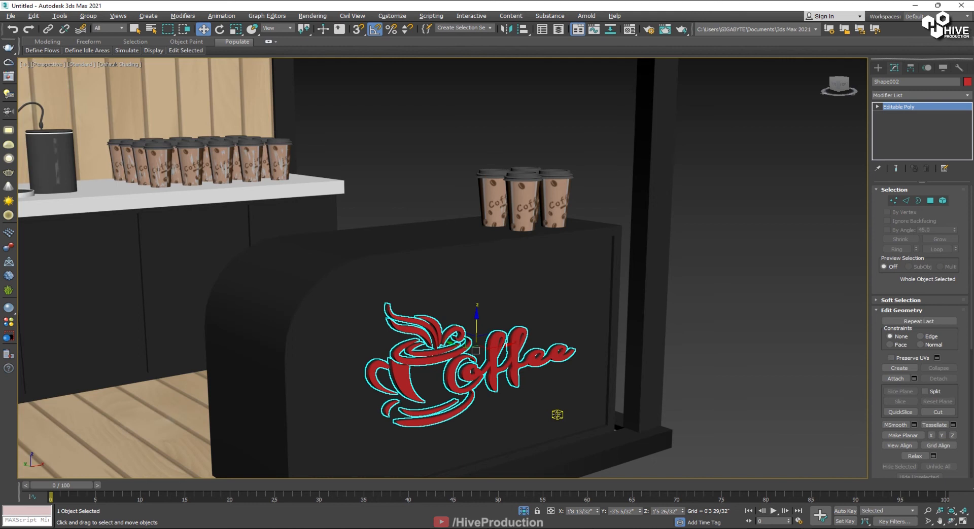
click(557, 415)
click(907, 313)
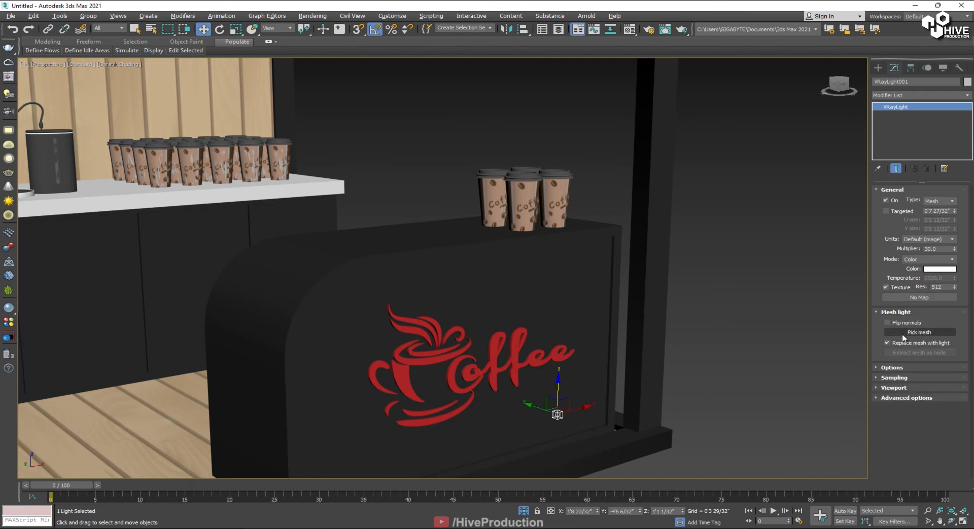
click(918, 333)
click(453, 347)
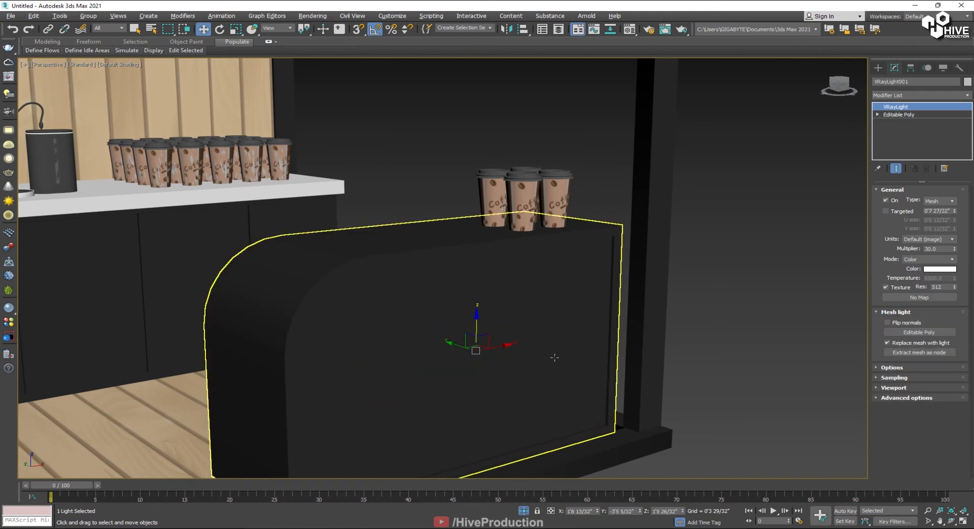
Step: Raise the logo-shaped mesh light in the Left view so it sits at the front counter's face
key(ctrl+alt+z)
key(alt+w)
key(alt+w)
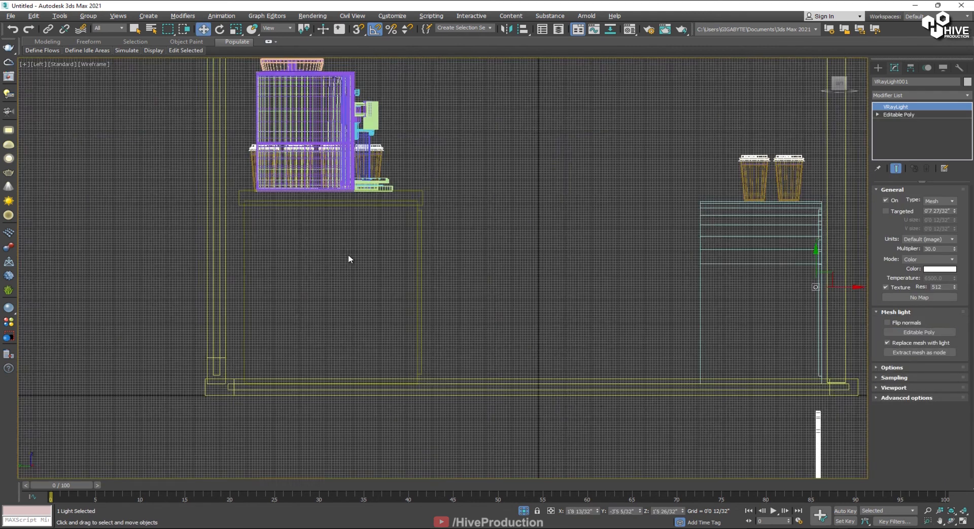
scroll(359, 272, down, 3)
scroll(437, 291, up, 10)
scroll(401, 168, down, 5)
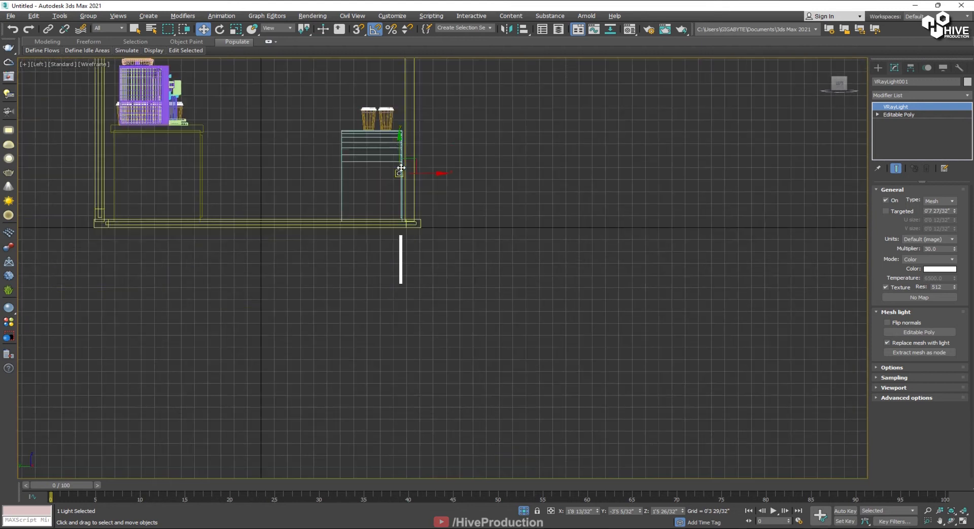
scroll(411, 113, up, 4)
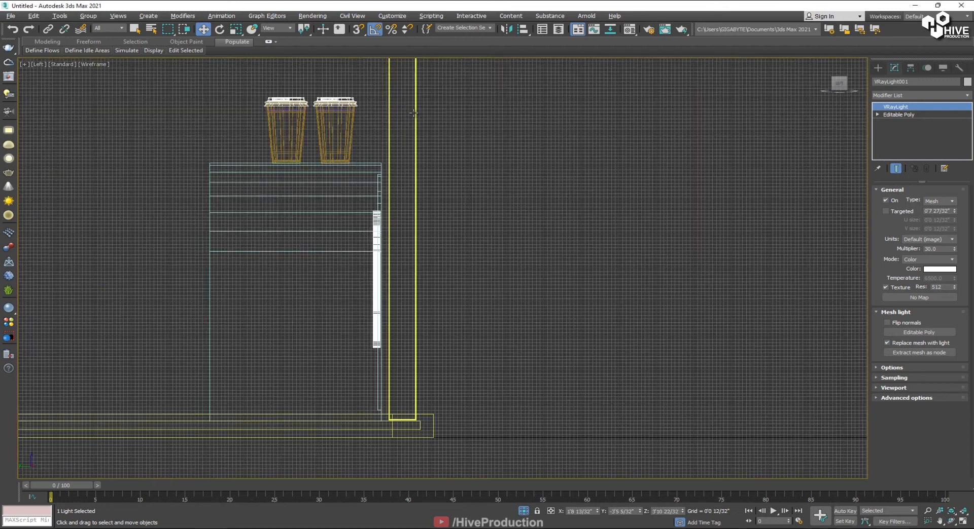
Step: Centre the logo-shaped mesh light horizontally on the front counter's face in the Front view
scroll(392, 213, down, 3)
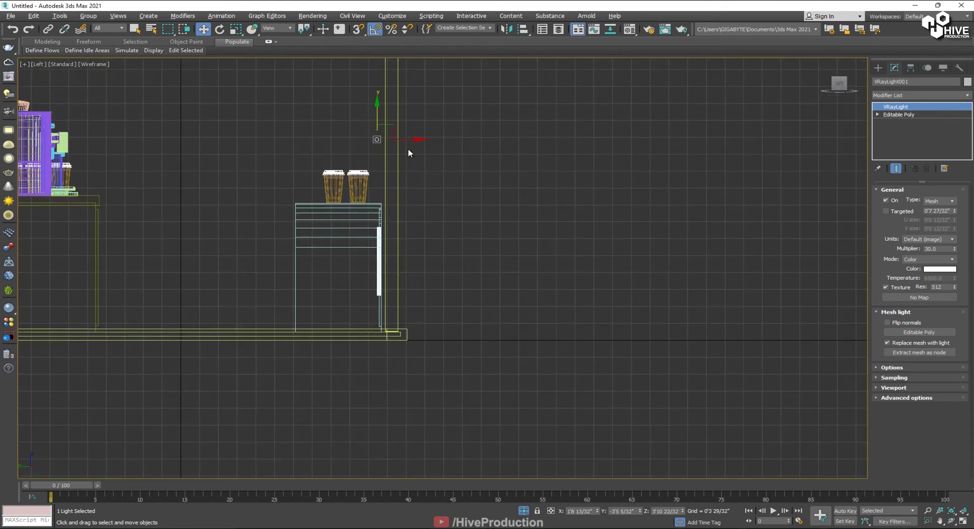
click(525, 306)
key(alt+w)
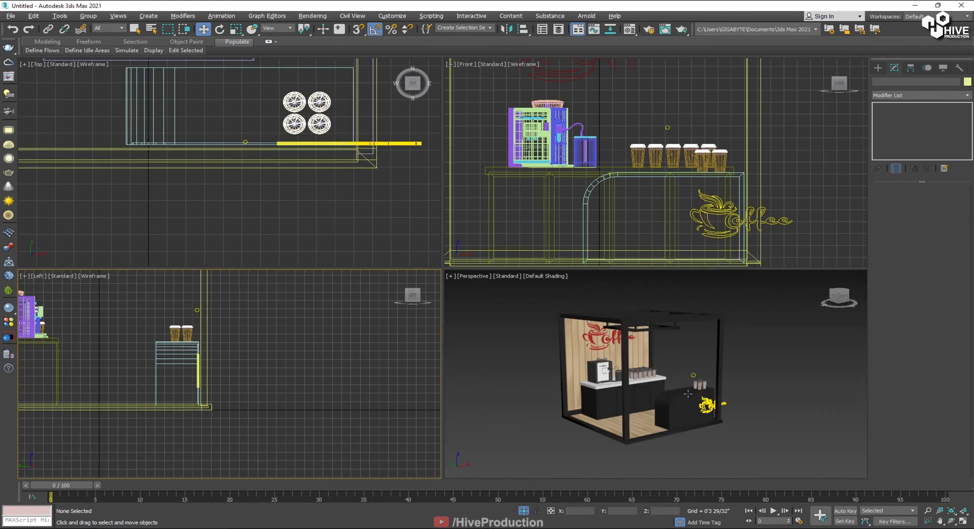
click(702, 407)
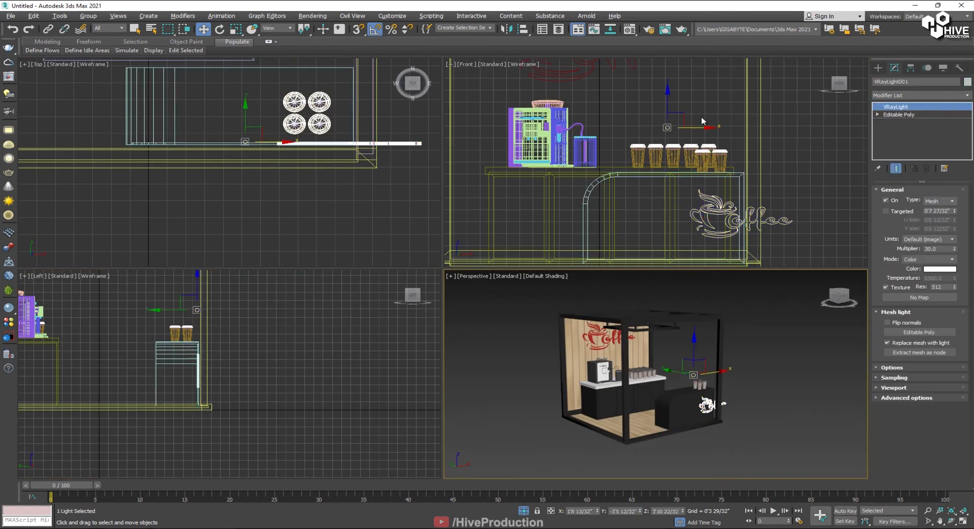
drag(702, 121, 632, 124)
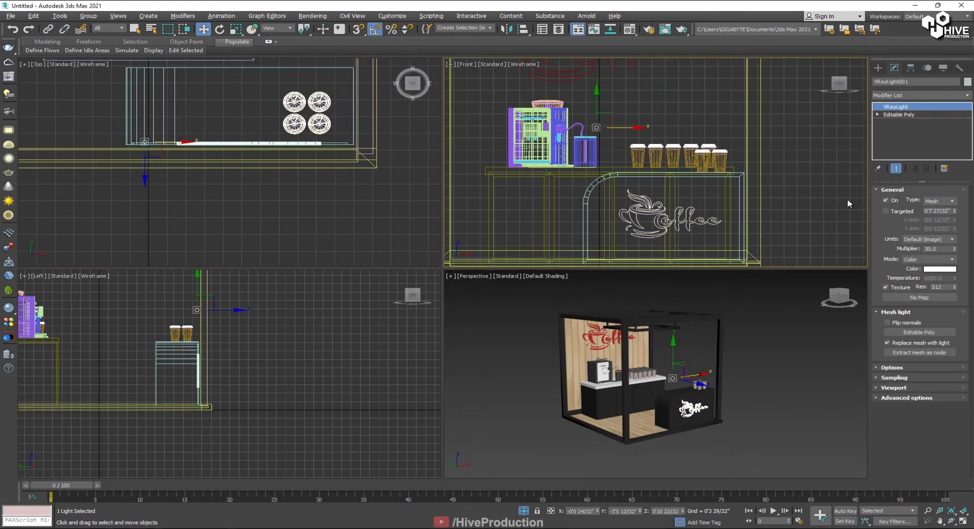
Step: Set the front counter logo light's multiplier to 20 and its color to a pale yellow
text(20)
key(Return)
click(939, 269)
click(367, 79)
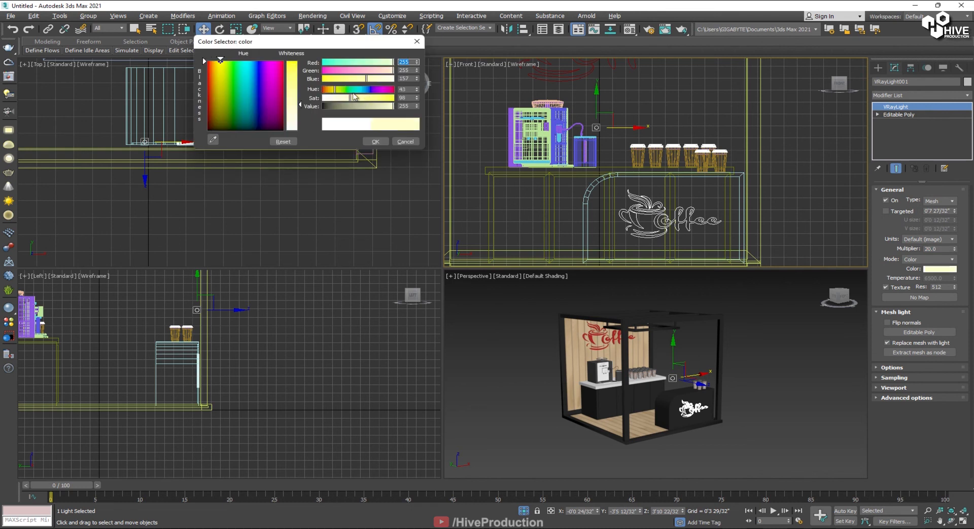
drag(350, 98, 361, 99)
click(375, 142)
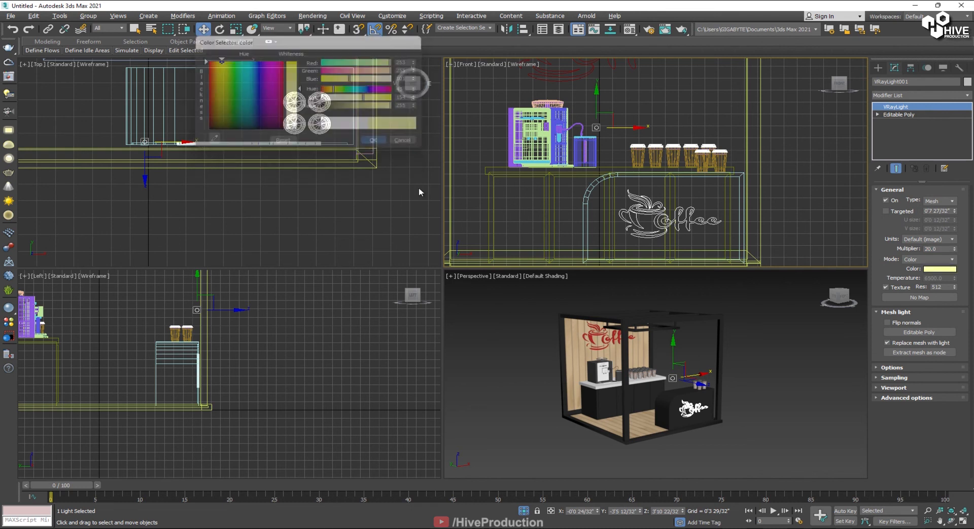
click(760, 428)
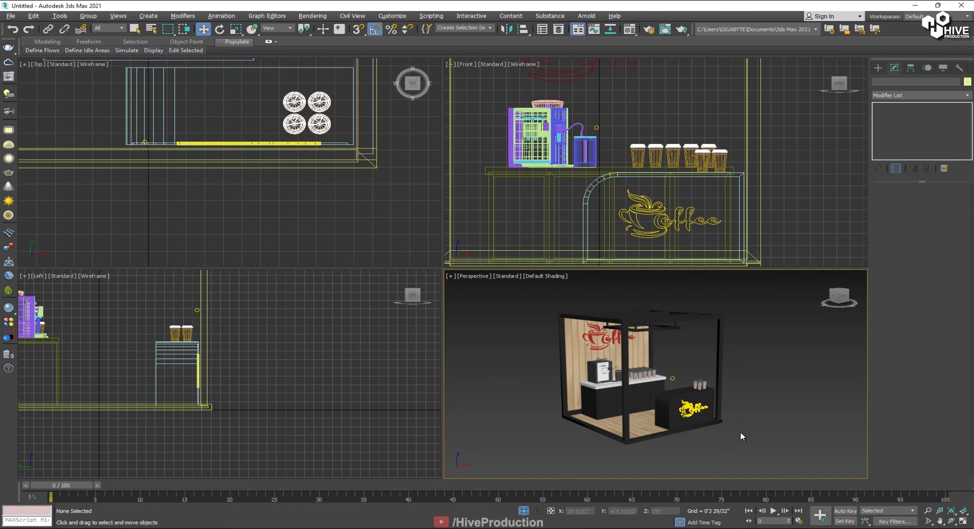
Step: Assign the wood-pattern material to the front counter's front polygon and add a planar UVW Map to the counter
scroll(721, 418, up, 5)
click(723, 421)
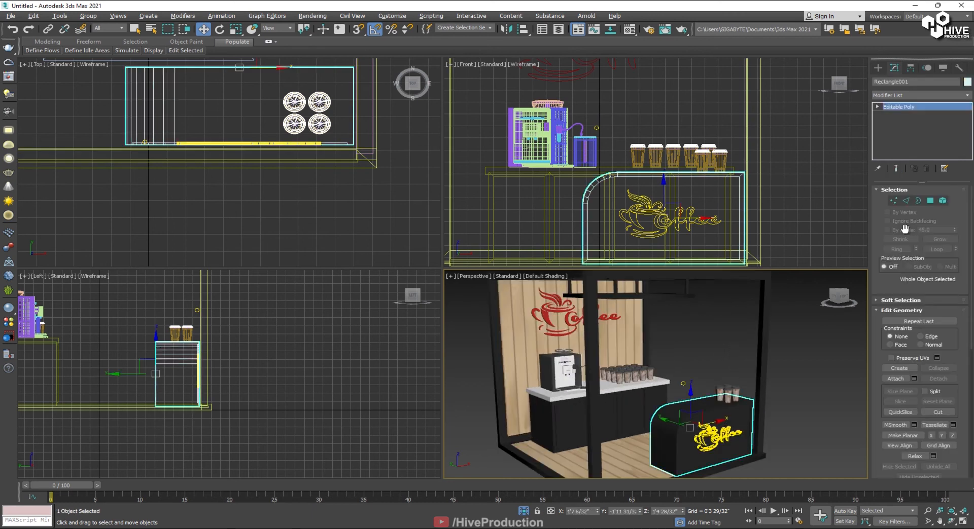
key(4)
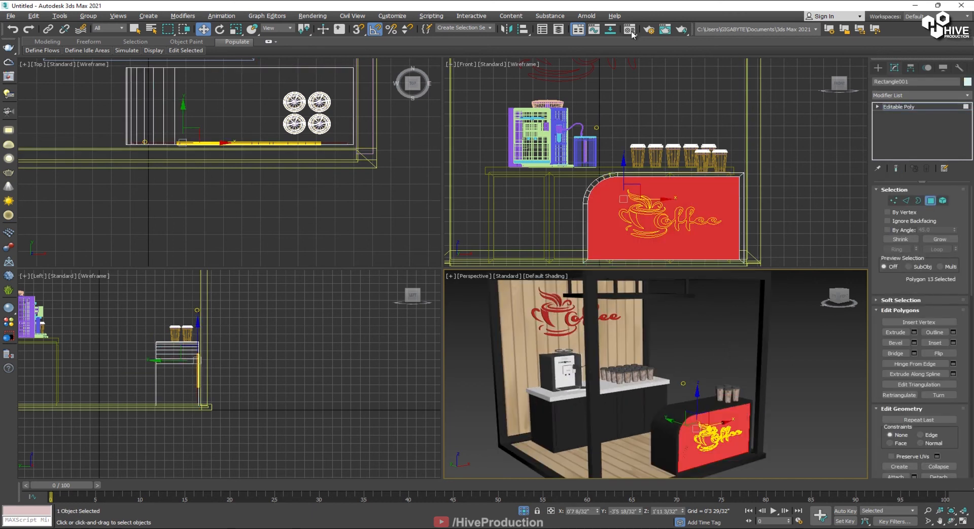
click(631, 30)
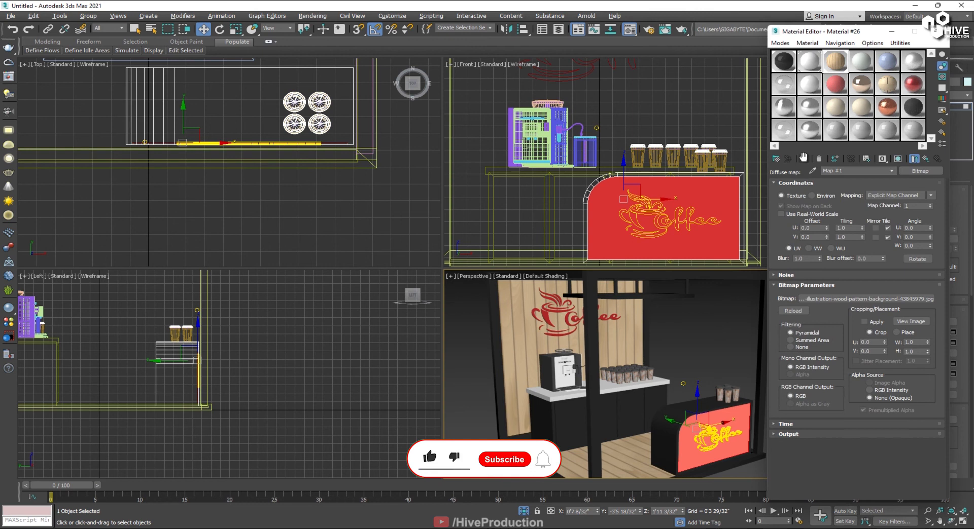
click(937, 32)
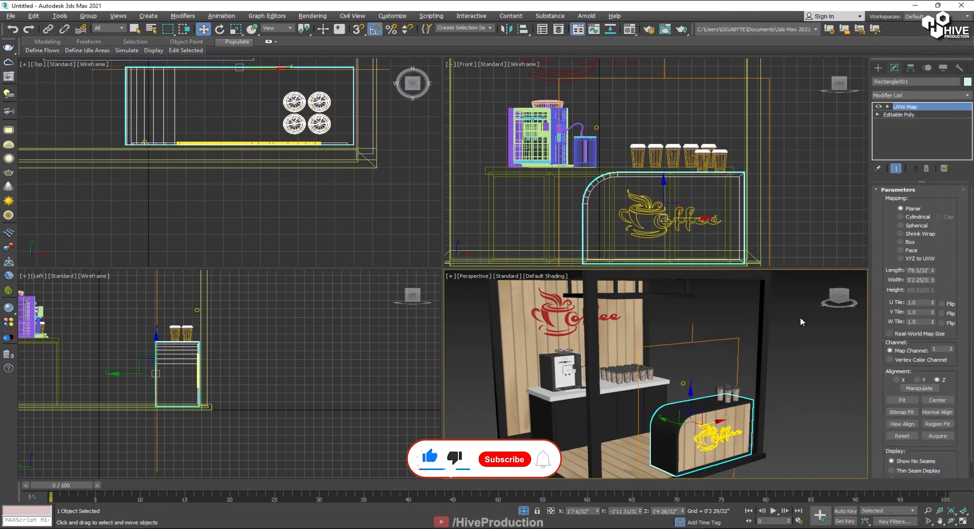
click(785, 400)
Step: Create a Mesh-type VRayLight over the back wall's coffee logo in the Front view and move it to the wall in the Top view
middle_drag(729, 442, 718, 397)
middle_drag(629, 350, 677, 451)
click(879, 69)
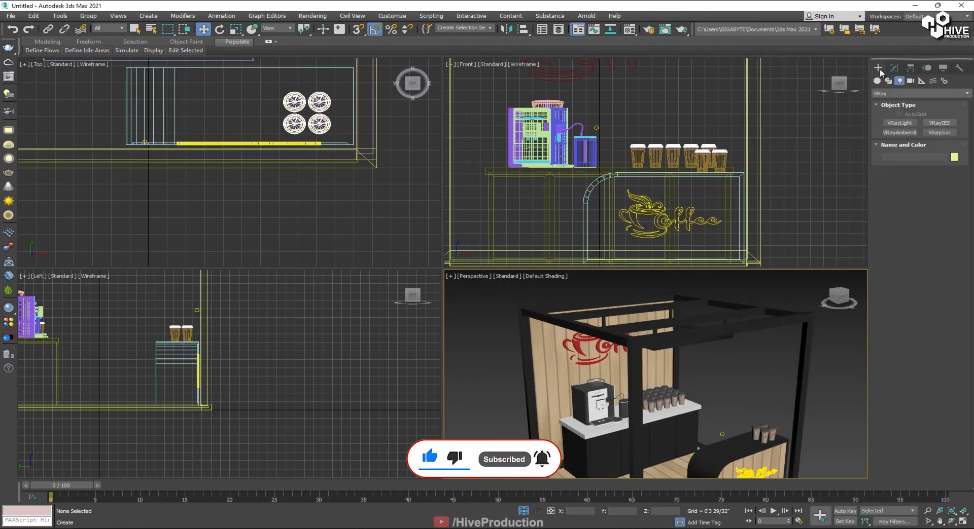
click(906, 123)
click(937, 185)
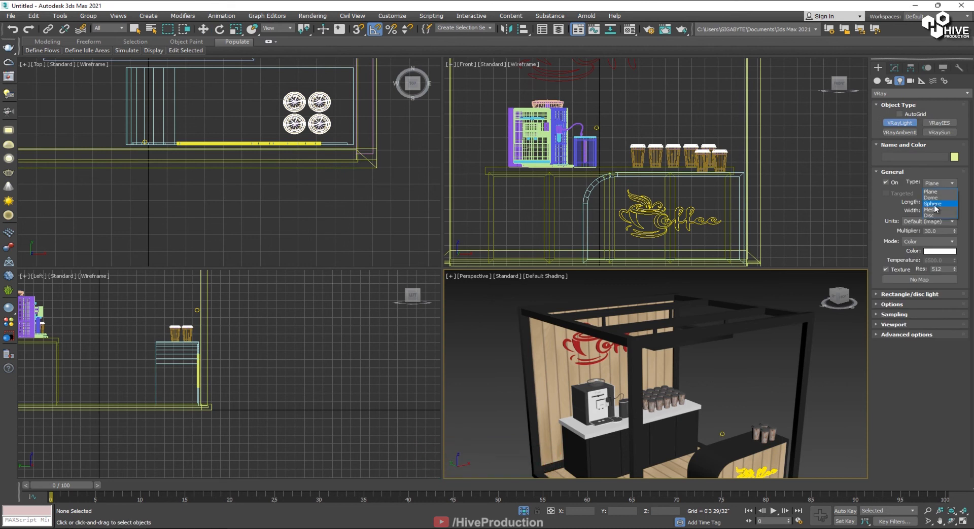
click(934, 210)
middle_drag(583, 118, 560, 161)
click(577, 148)
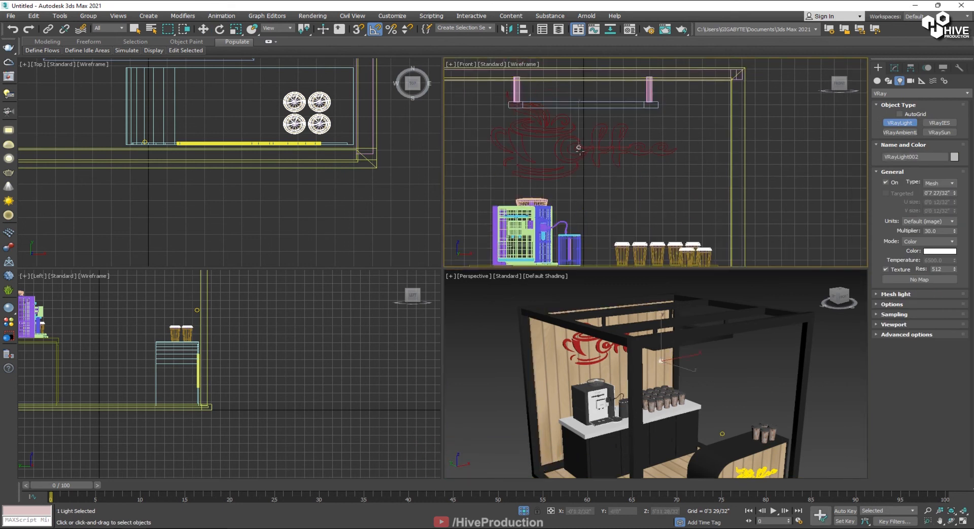
scroll(249, 107, down, 7)
scroll(254, 155, up, 6)
key(w)
middle_drag(226, 169, 240, 209)
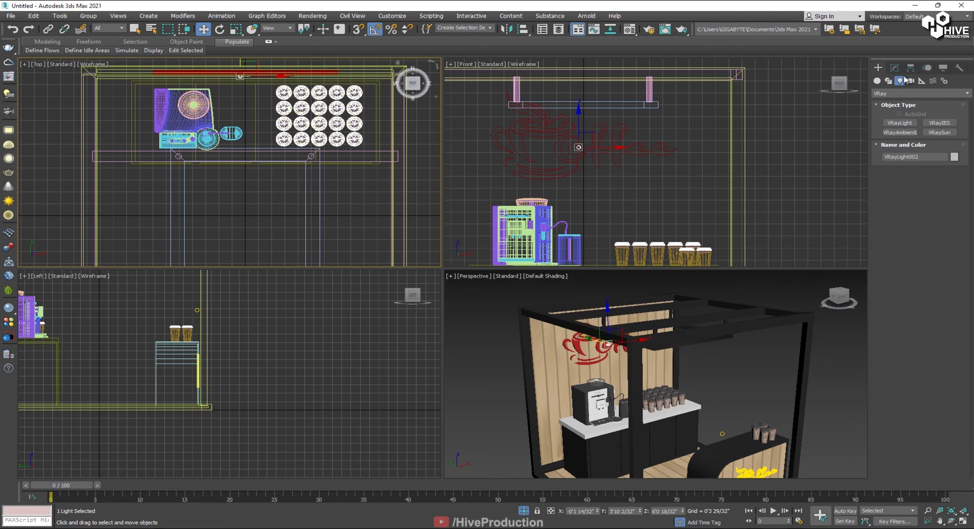
Step: Convert the coffee logo on the back wall to an Editable Poly
click(634, 151)
right_click(635, 151)
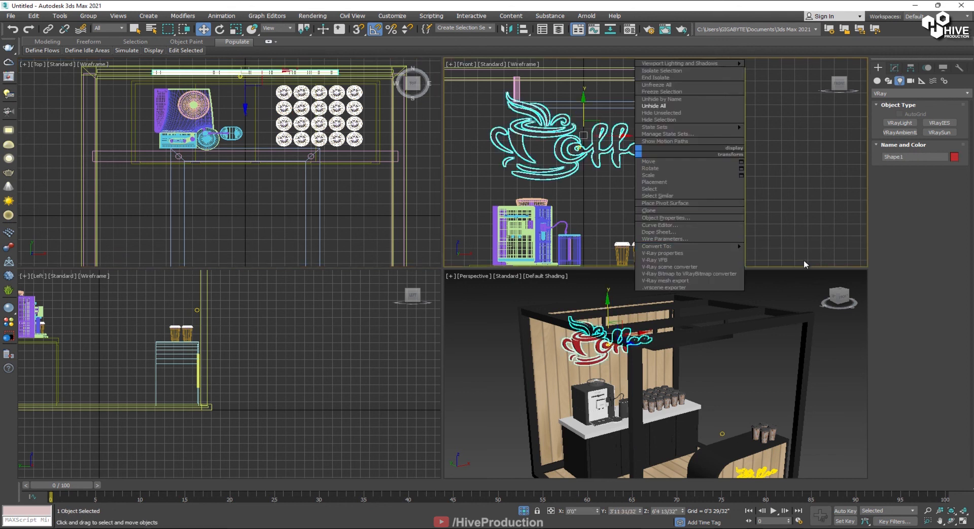
mouse_move(710, 246)
click(765, 248)
click(817, 181)
Step: Pick the back wall's coffee logo as the mesh for the new VRayLight, replacing the mesh with the light
scroll(565, 117, up, 5)
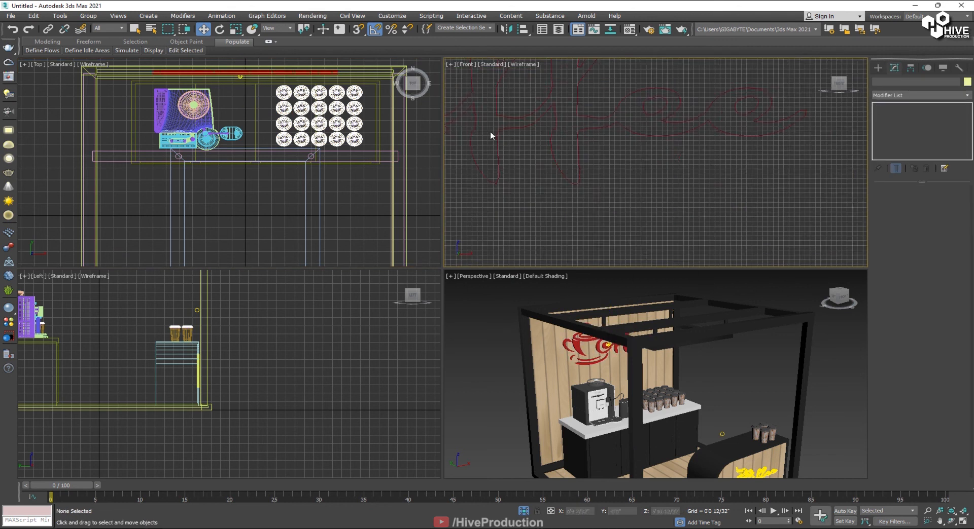
click(627, 184)
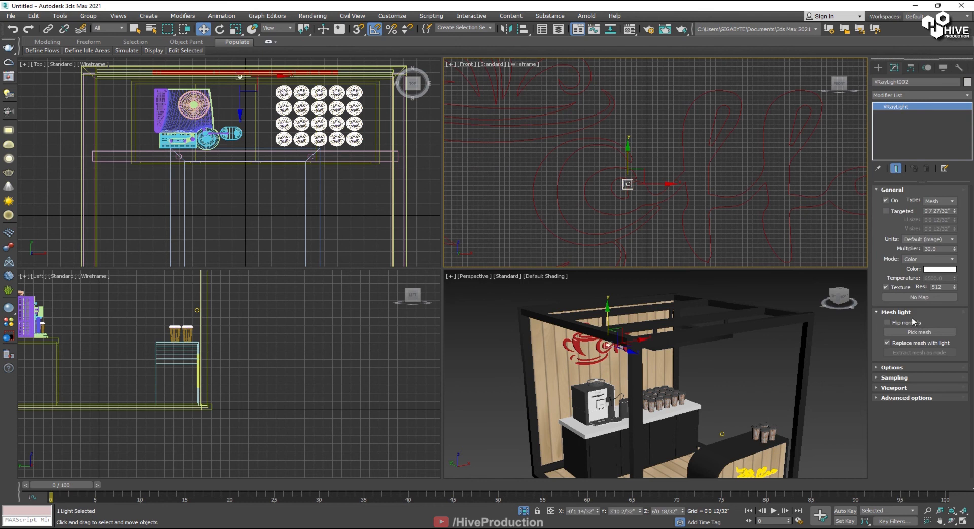
scroll(714, 209, down, 4)
click(919, 332)
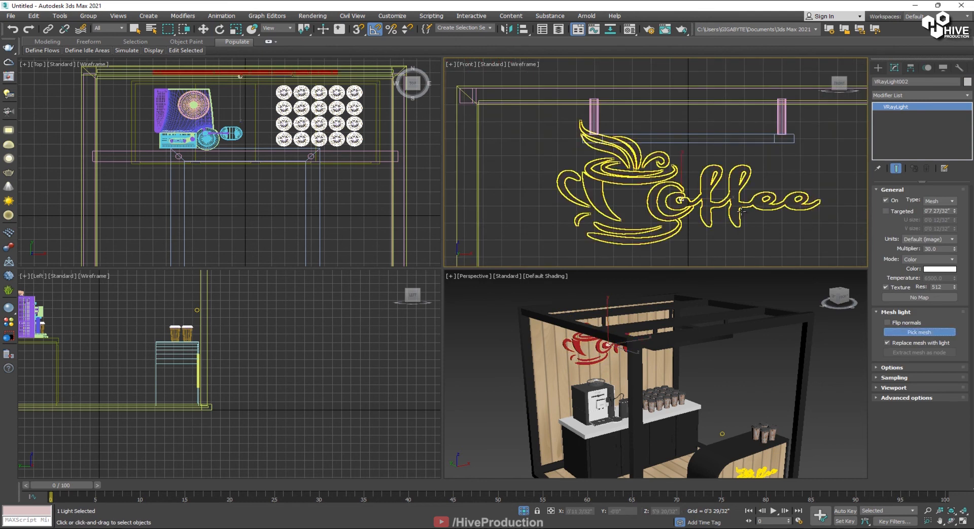
click(731, 220)
scroll(294, 125, down, 3)
Step: Move the logo-shaped mesh light in the Front view up onto the back wall, centred above the coffee machine and cups
scroll(674, 183, down, 8)
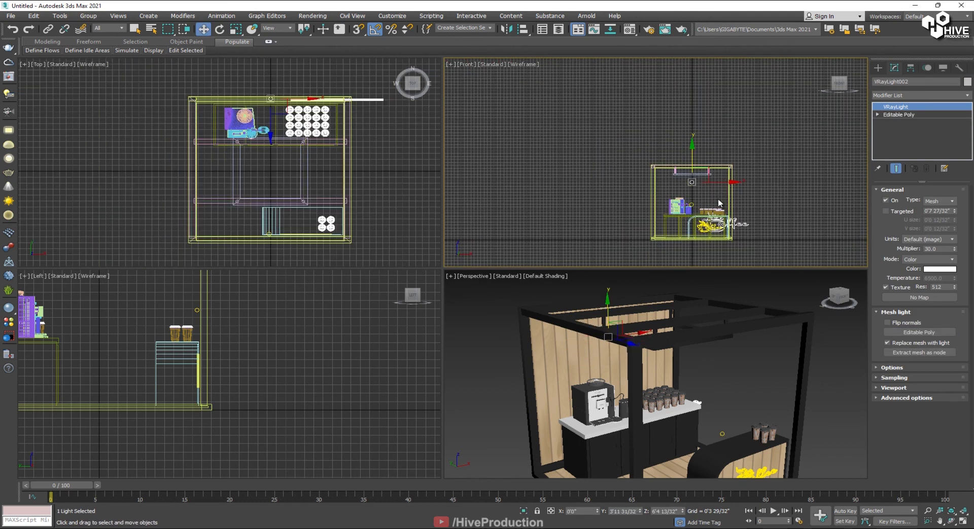
right_click(717, 199)
click(687, 181)
drag(707, 171, 675, 134)
scroll(574, 338, up, 5)
alt+middle_drag(589, 383, 562, 376)
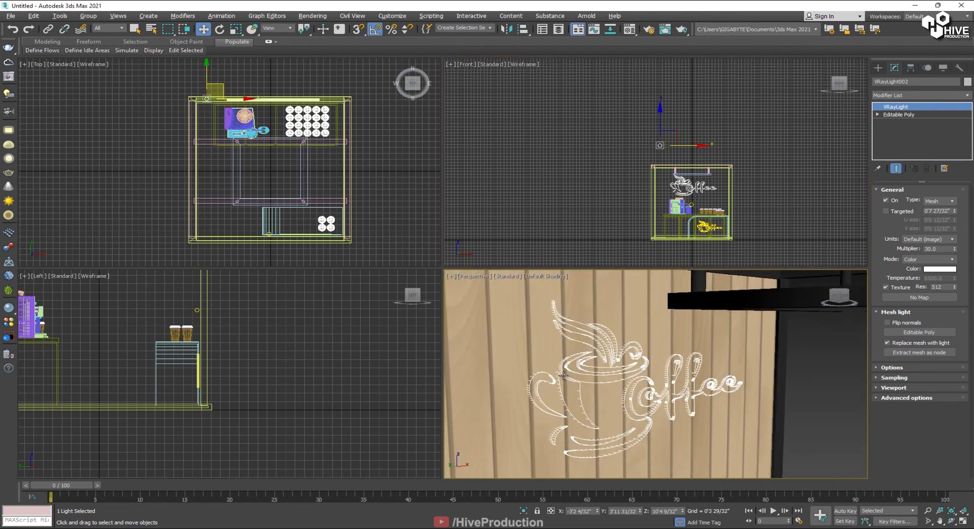
scroll(690, 194, up, 4)
click(785, 198)
Step: Run a test render of the whole booth from the front to check both glowing logos, and close the frame buffer
scroll(732, 397, down, 5)
middle_click(732, 397)
key(alt+w)
middle_drag(629, 441, 518, 344)
scroll(570, 347, down, 10)
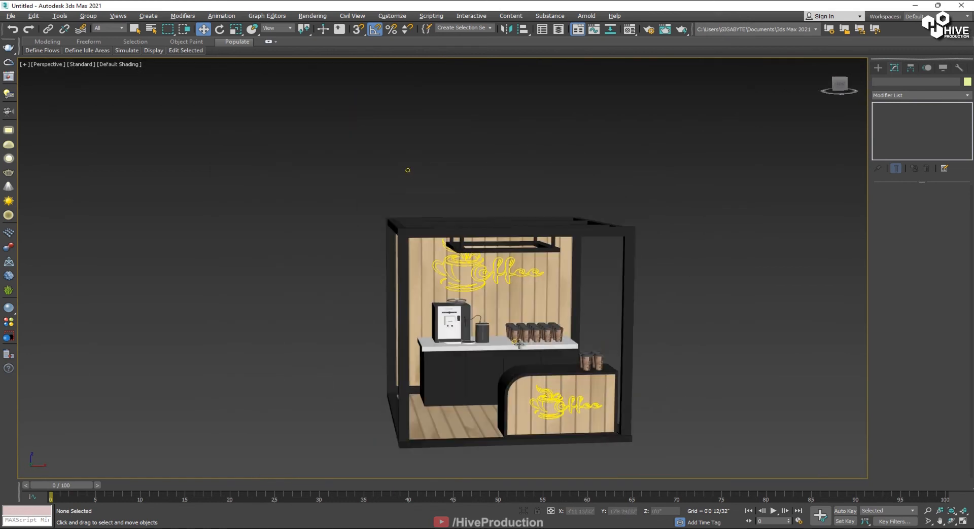
key(shift+q)
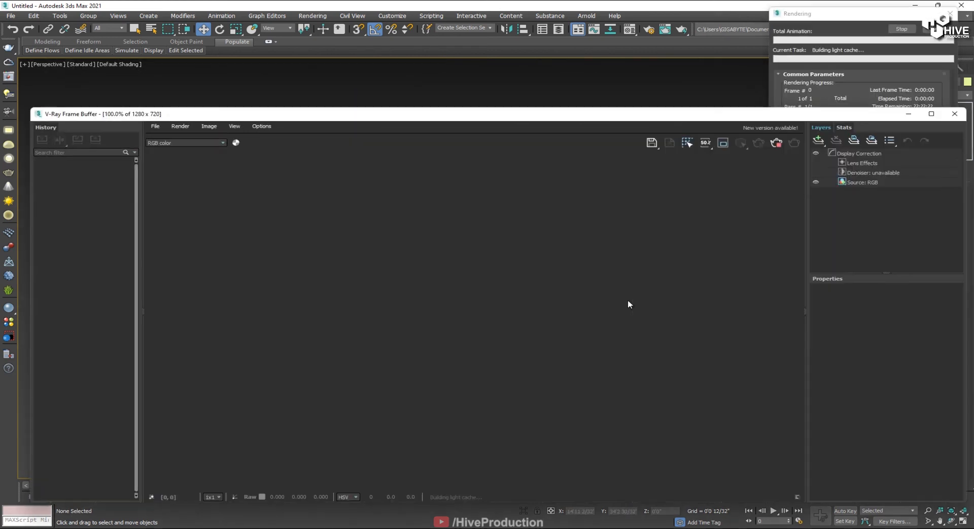
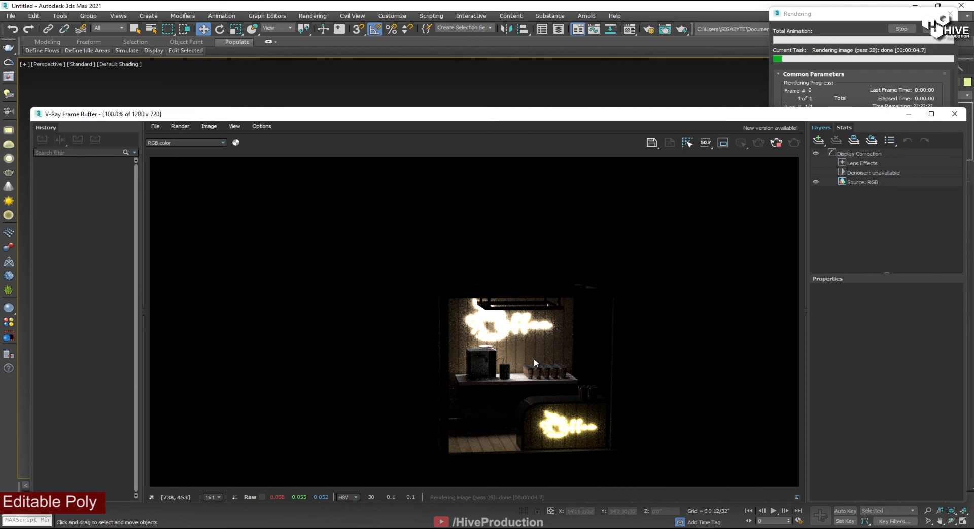
click(775, 143)
click(955, 114)
Step: Convert the square frame hanging from the booth's ceiling to an Editable Poly
alt+middle_drag(614, 223, 504, 229)
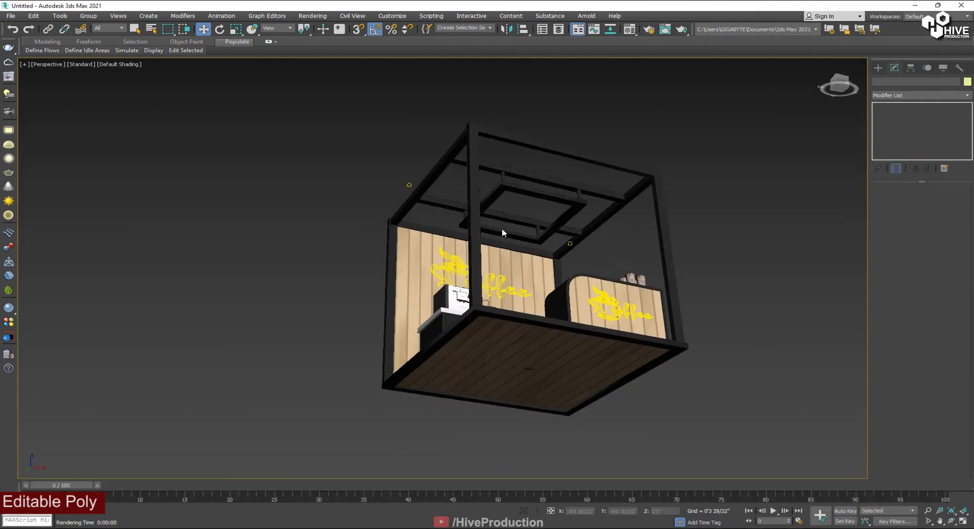
click(504, 230)
scroll(502, 190, up, 5)
right_click(502, 190)
mouse_move(522, 280)
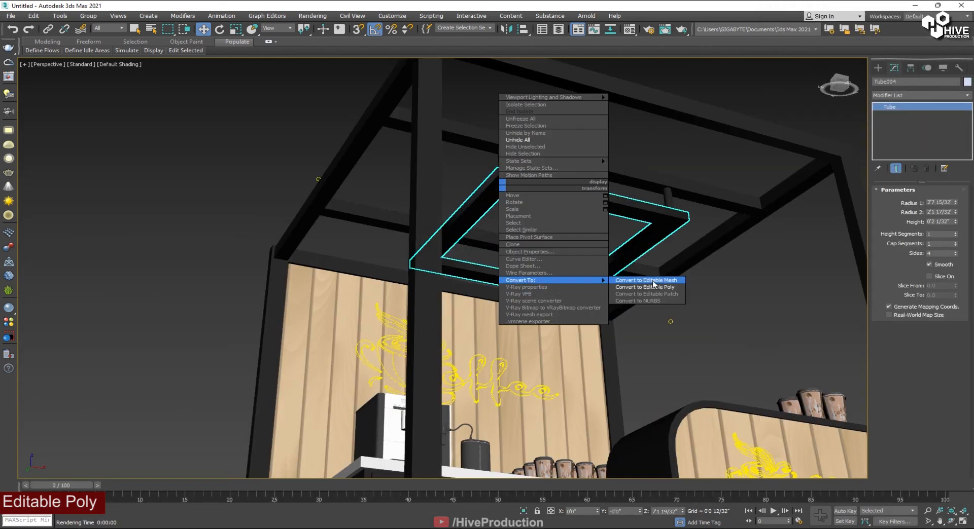
click(647, 285)
Step: Select the four underside polygons of the hanging frame and inset them as a thin border
click(930, 201)
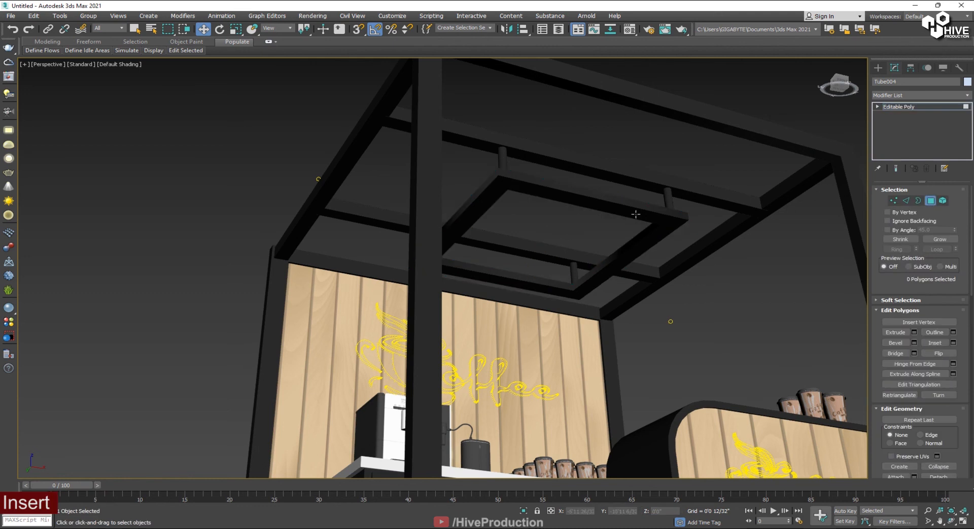
click(593, 201)
ctrl+click(645, 238)
ctrl+click(552, 289)
ctrl+click(472, 213)
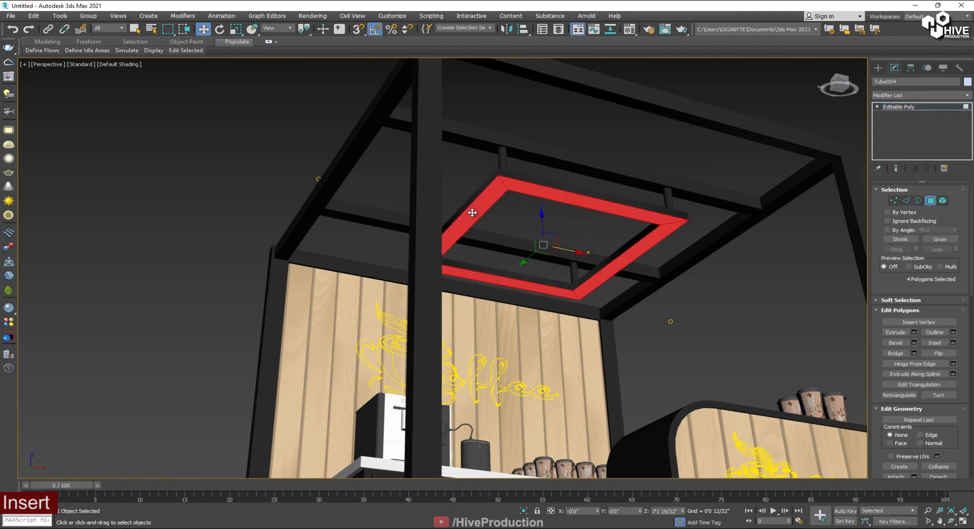
click(953, 344)
drag(450, 287, 435, 216)
click(447, 300)
Step: Detach the inset underside polygons of the hanging frame as a separate object and isolate it
drag(895, 287, 896, 170)
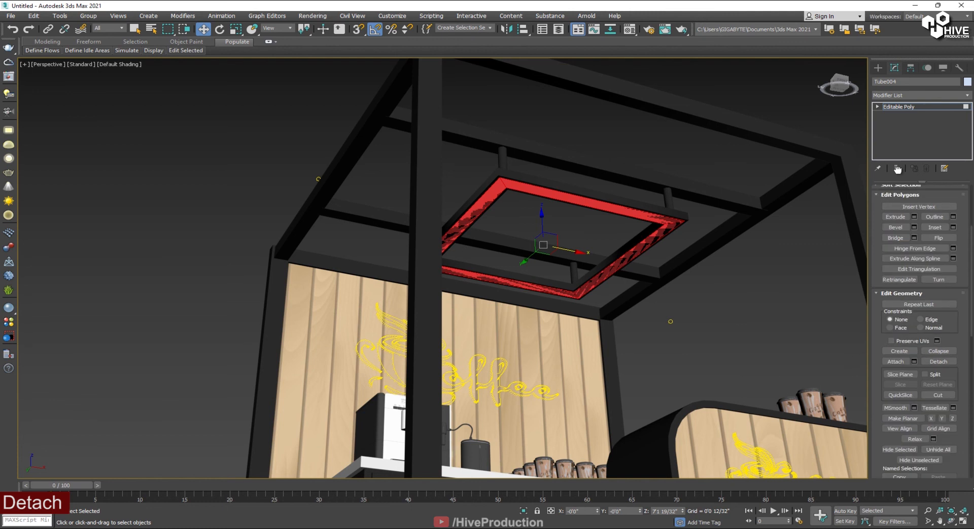
click(943, 361)
click(510, 275)
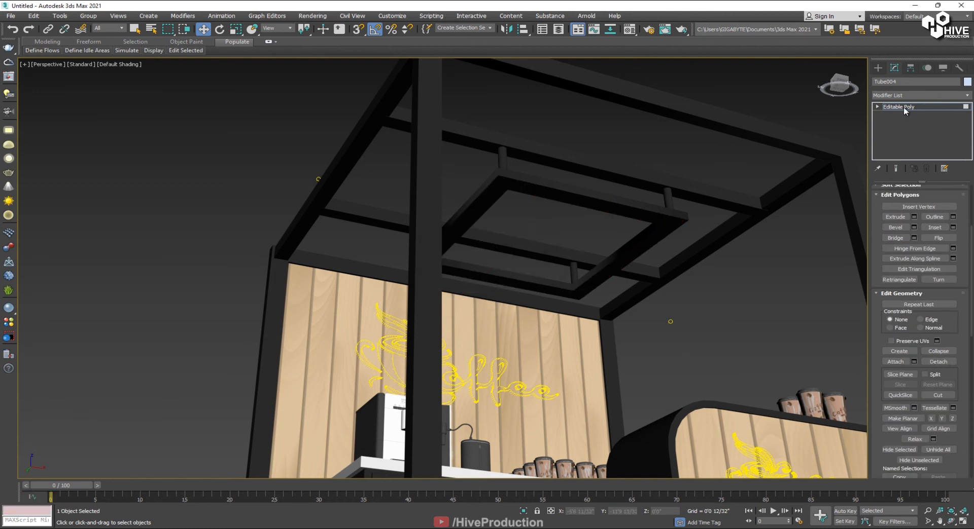
click(599, 233)
key(alt+q)
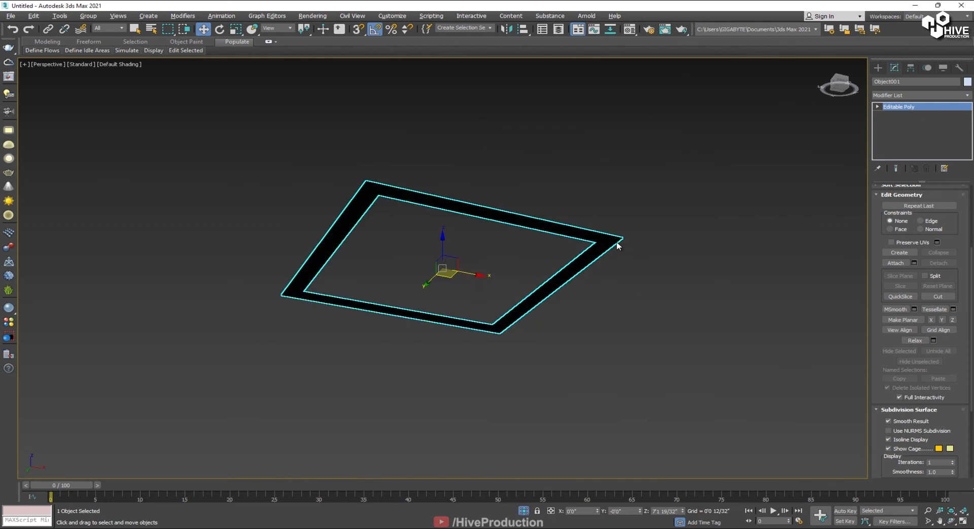
alt+middle_drag(618, 246, 614, 332)
Step: Create a VRayLight in the middle of the isolated square strip and set its type to Mesh
click(878, 67)
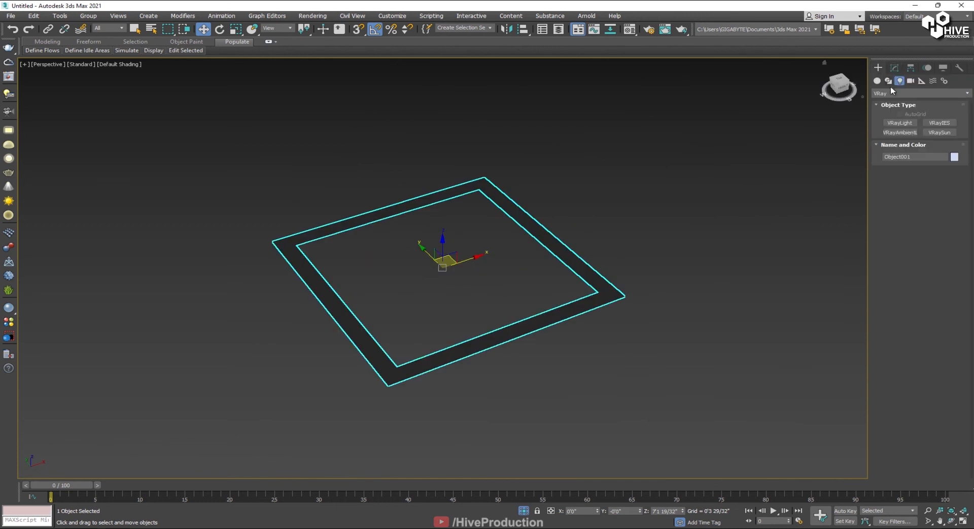
click(906, 124)
click(437, 262)
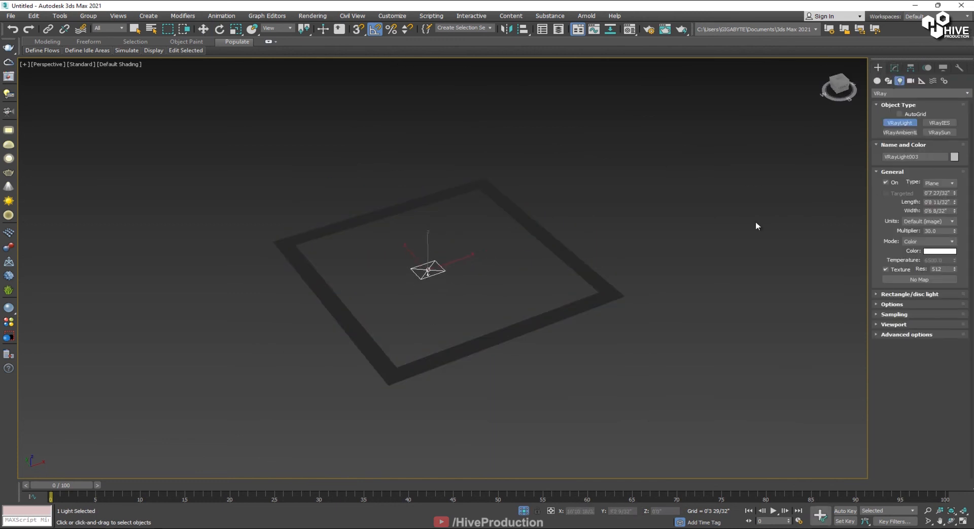
click(930, 210)
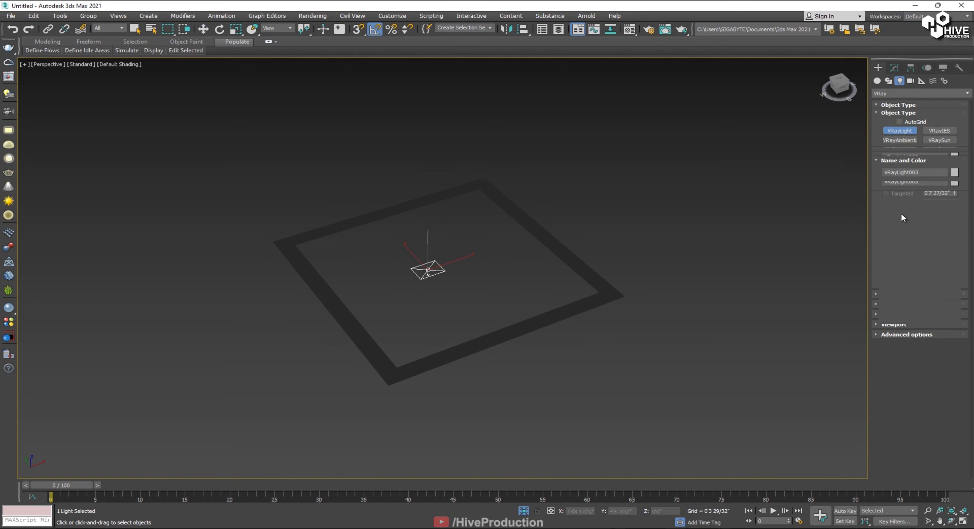
click(892, 295)
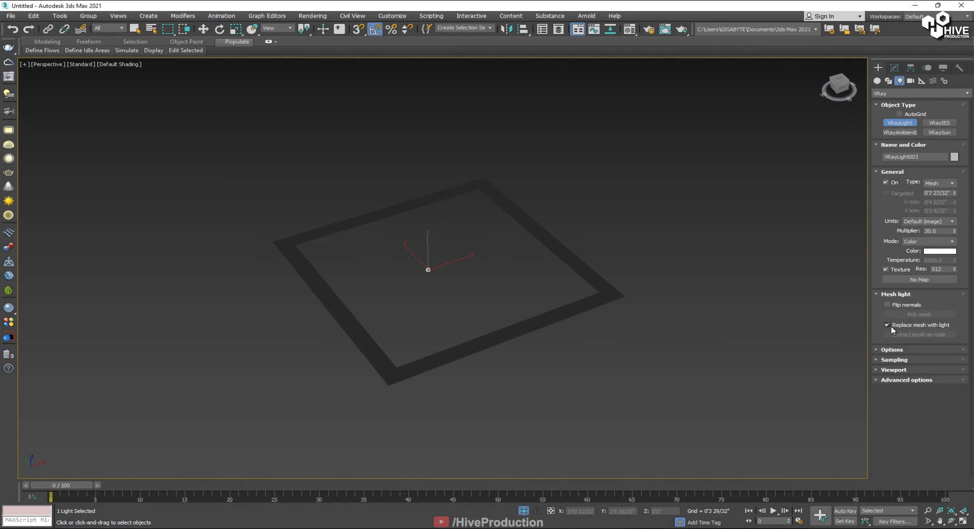
Step: Pick the detached square strip as the mesh for the VRayLight and bring the whole booth back out of isolation
right_click(813, 336)
click(894, 68)
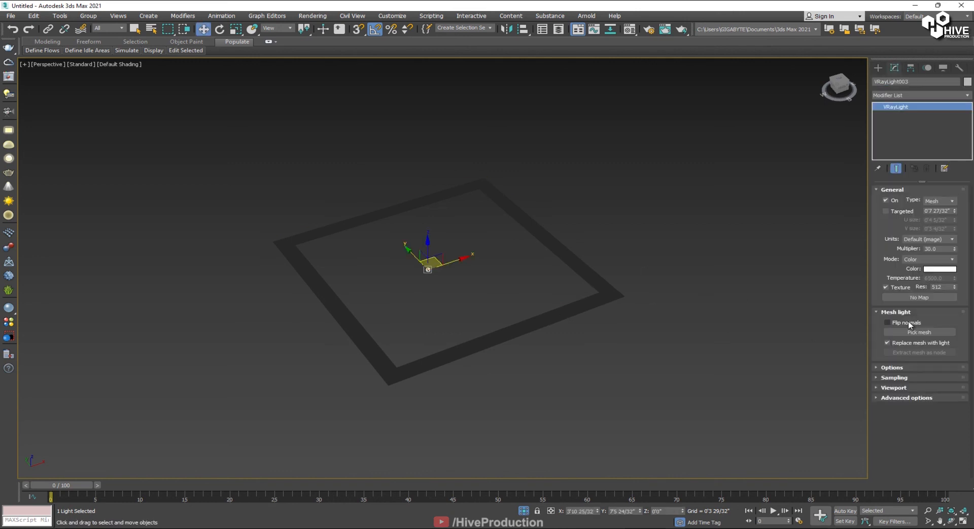
click(917, 332)
click(597, 300)
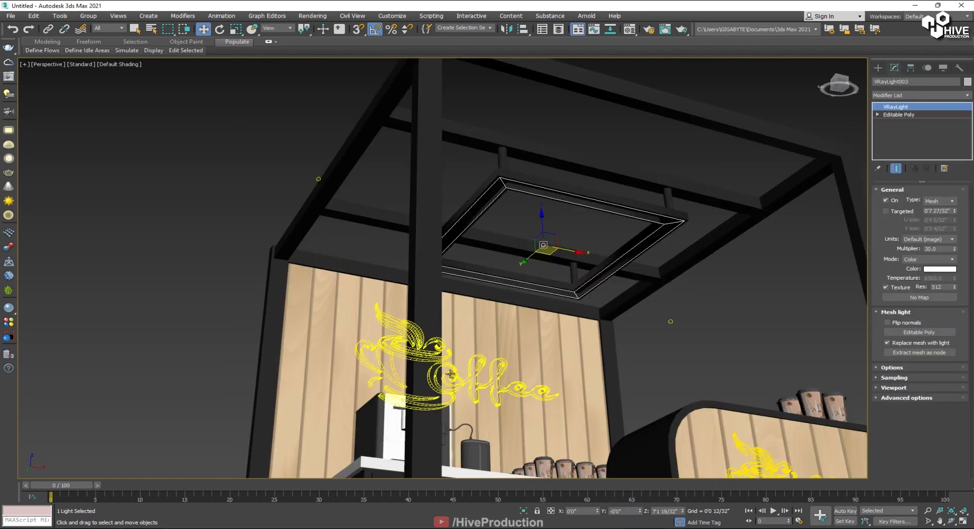
click(606, 290)
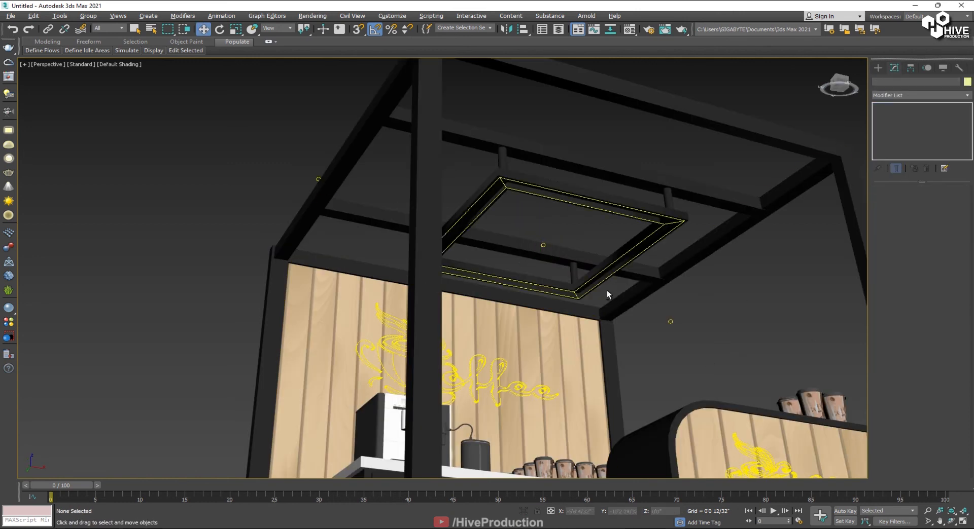
Step: Run a test V-Ray render of the booth's ceiling from below to check the glowing square frame
alt+middle_drag(607, 291, 372, 218)
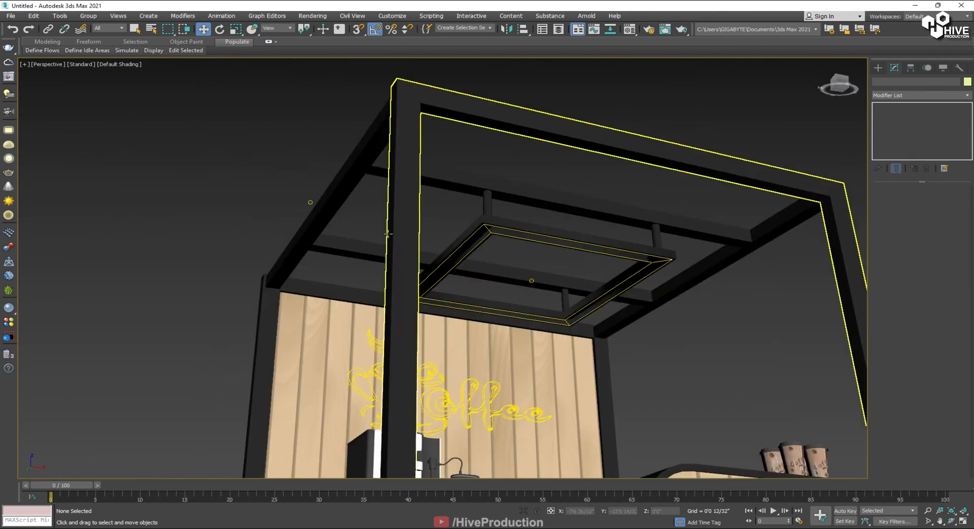
key(shift+q)
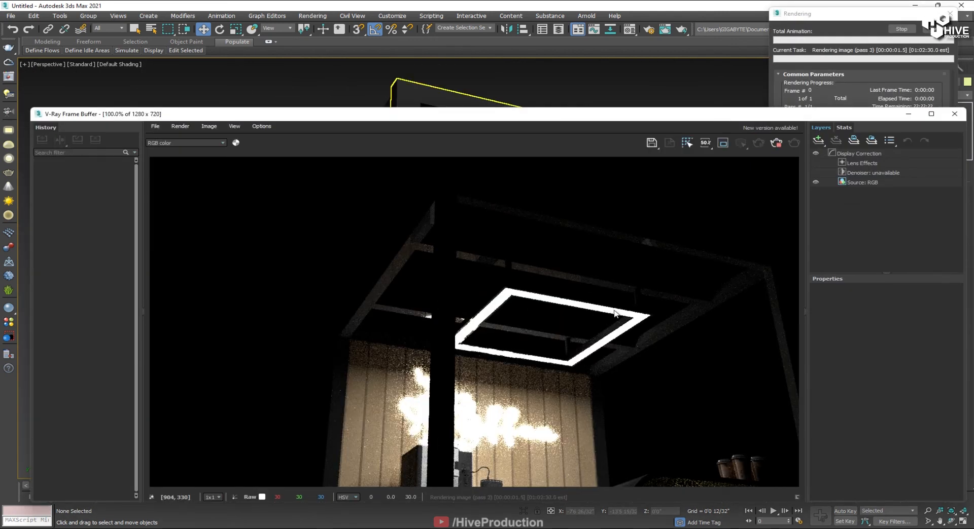
click(954, 115)
Step: Draw a thin upright box about 2'10" by 1'10" in the left view, projecting forward from the booth's front post
scroll(525, 210, down, 5)
mouse_move(526, 210)
alt+middle_down()
mouse_move(517, 322)
mouse_move(515, 208)
alt+middle_up()
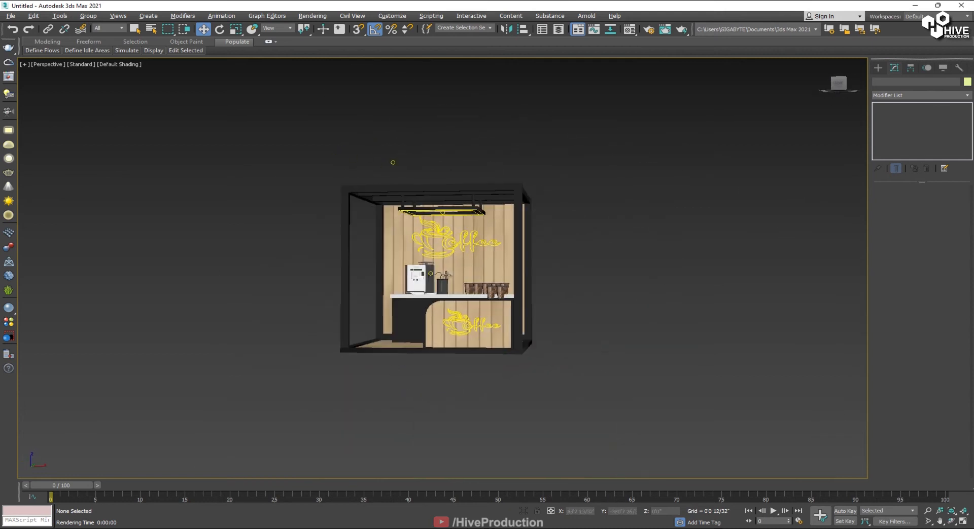
alt+middle_drag(445, 275, 522, 281)
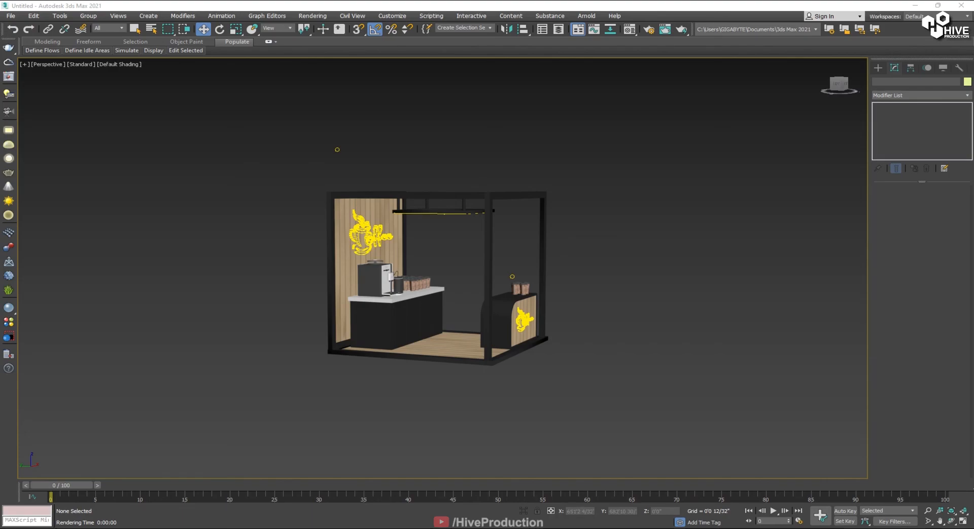
alt+middle_drag(515, 436, 514, 460)
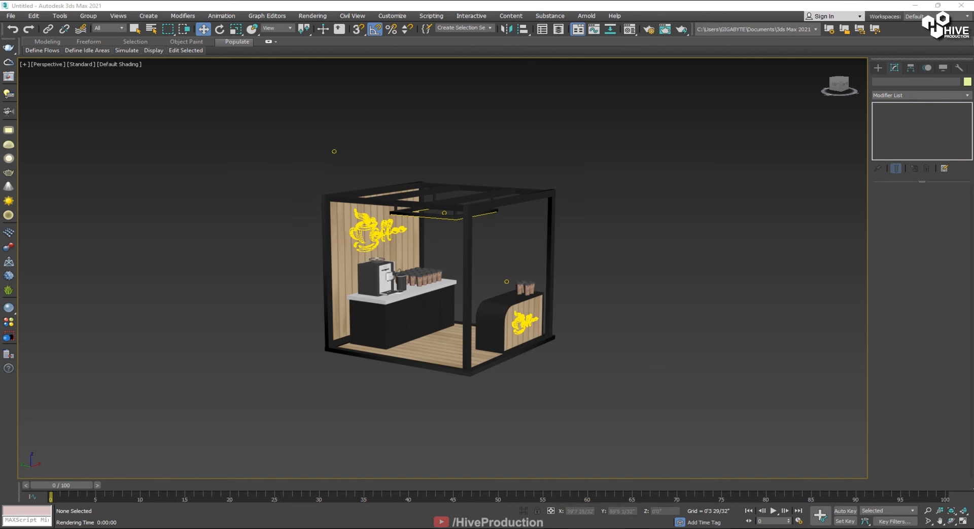
click(878, 67)
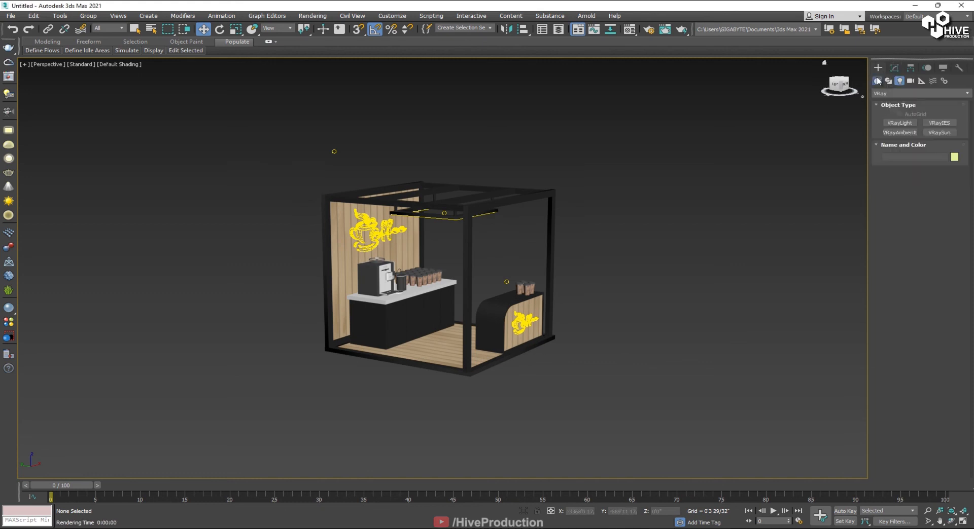
click(902, 126)
key(alt+w)
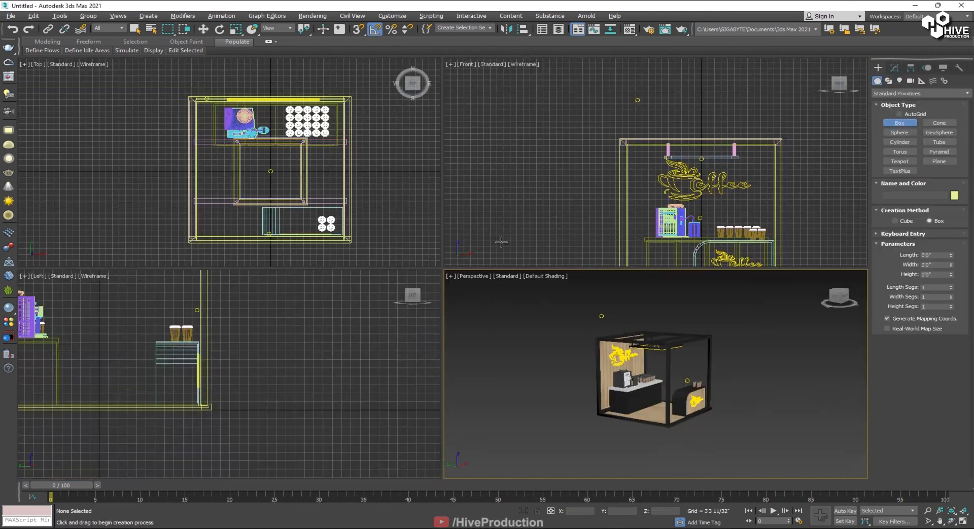
middle_drag(203, 357, 194, 399)
scroll(194, 399, down, 3)
scroll(193, 344, up, 4)
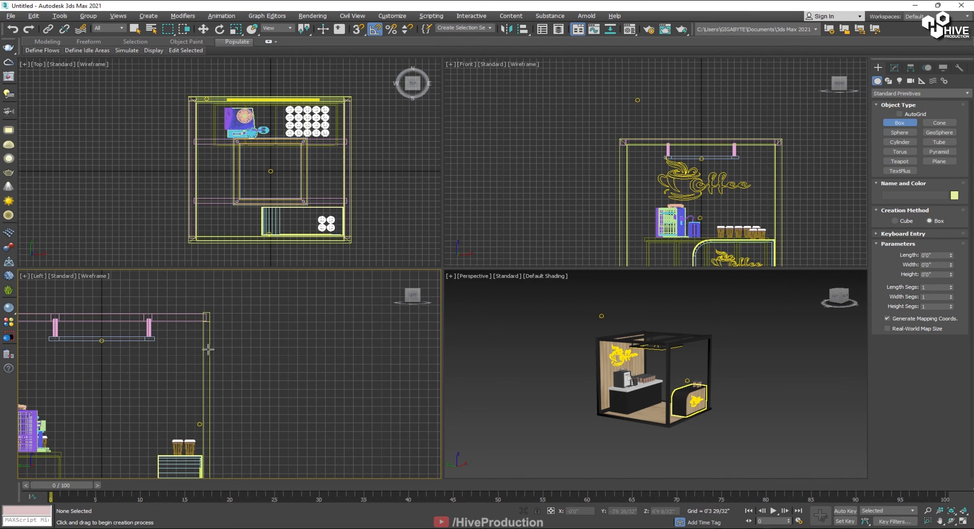
drag(210, 334, 261, 407)
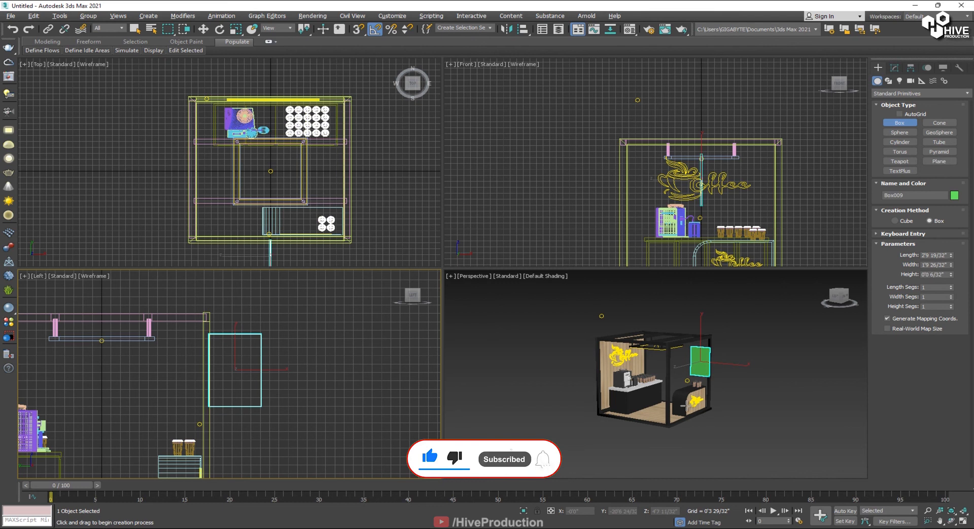
Step: Move the thin box sideways until it lines up with the front corner post beside the curved counter
right_click(722, 181)
drag(723, 180, 801, 198)
click(742, 414)
scroll(712, 351, up, 5)
click(791, 381)
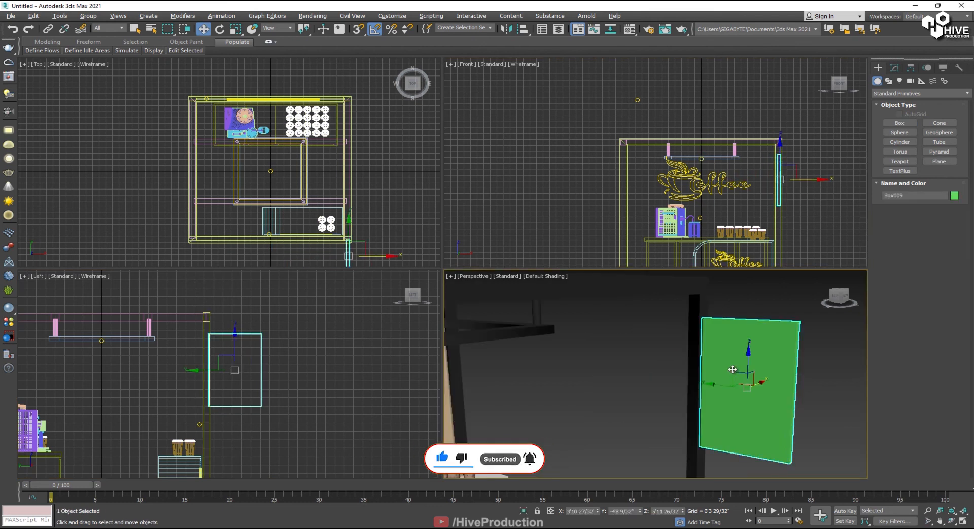
middle_drag(792, 382, 730, 381)
Step: Assign the black material to the thin sign panel and convert the panel to an Editable Poly
right_click(724, 337)
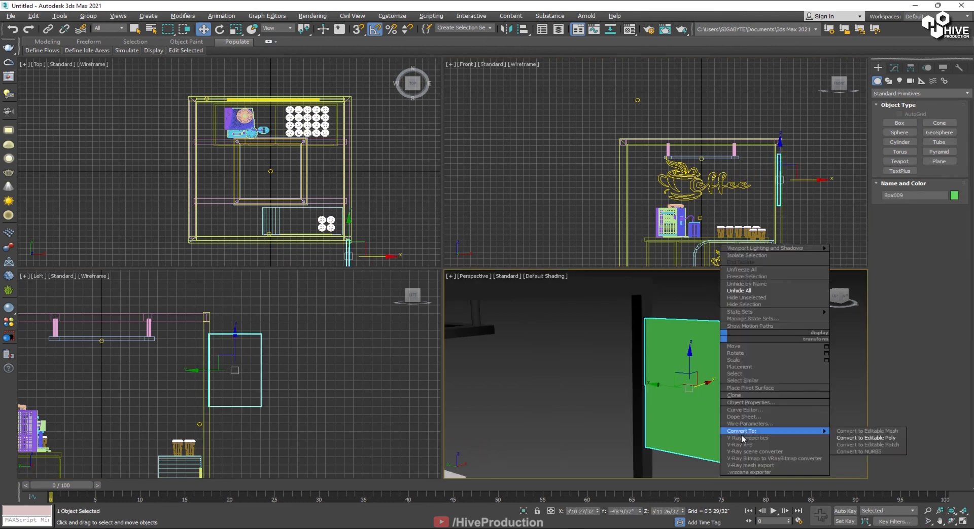
click(628, 30)
click(628, 31)
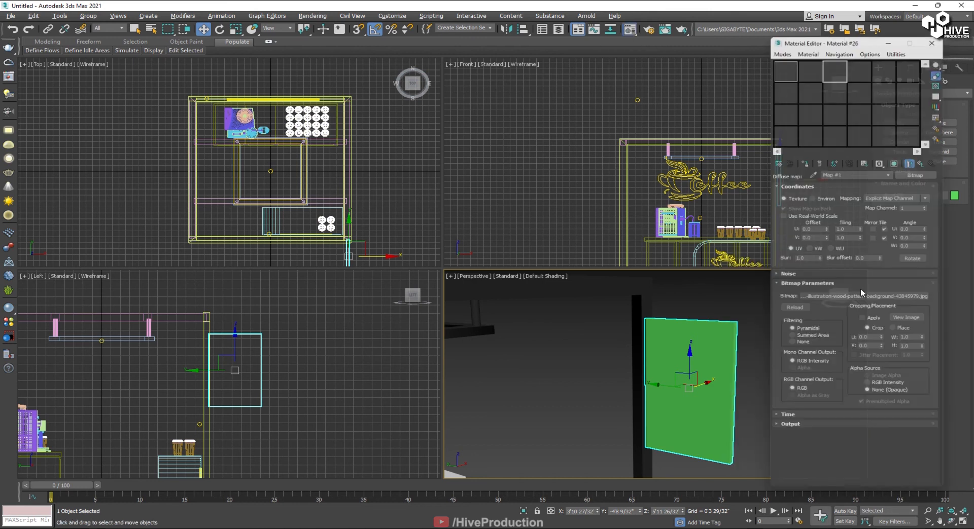
click(804, 159)
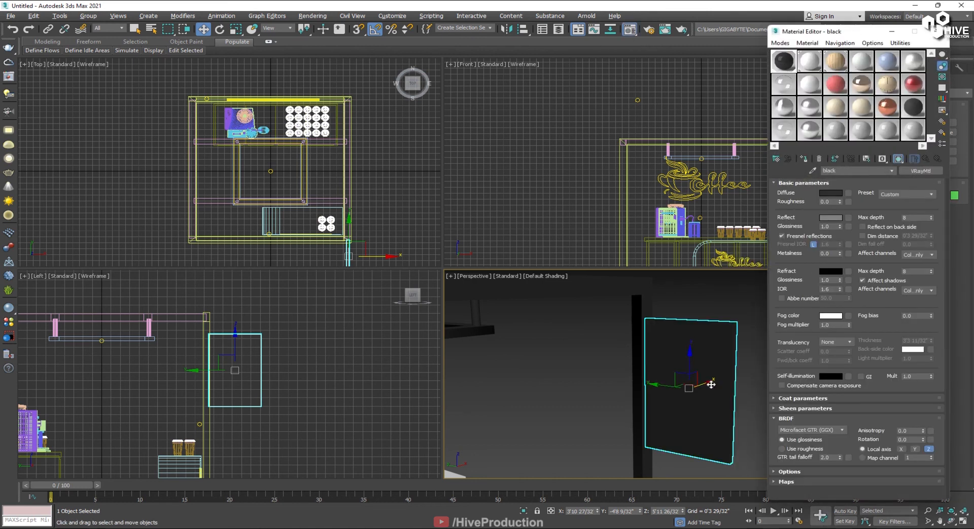
right_click(708, 383)
click(832, 444)
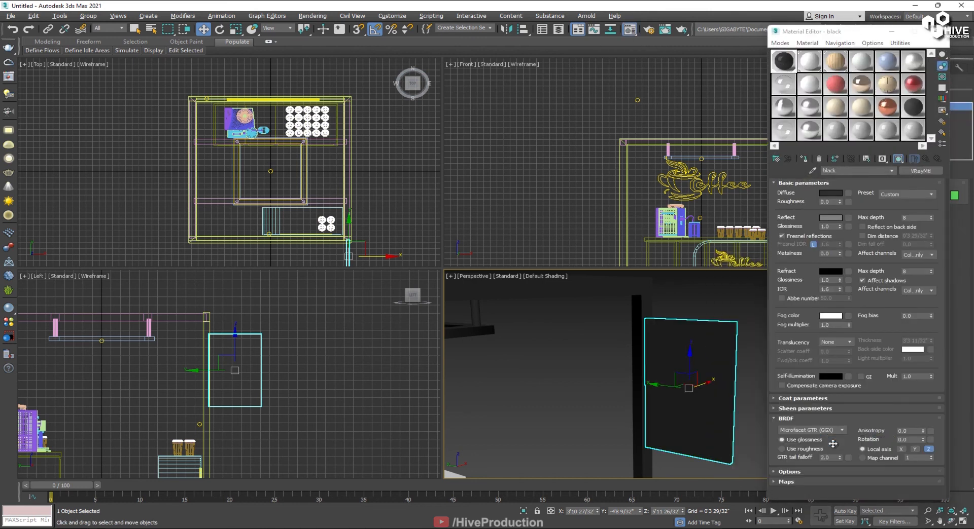
click(892, 32)
Step: Select both large faces of the sign panel and prepare a new VRayMtl in the fourth material slot for them
click(931, 200)
click(728, 371)
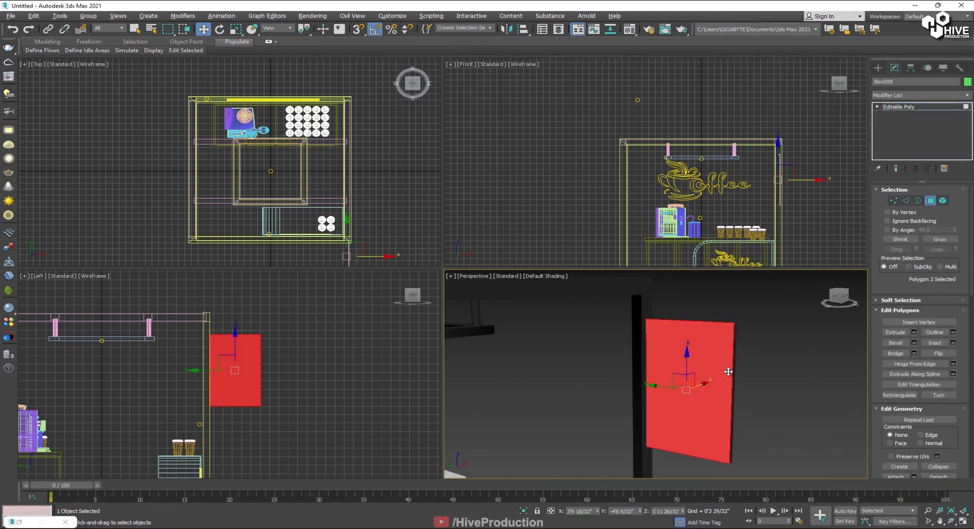
alt+middle_drag(751, 393, 679, 393)
ctrl+click(695, 349)
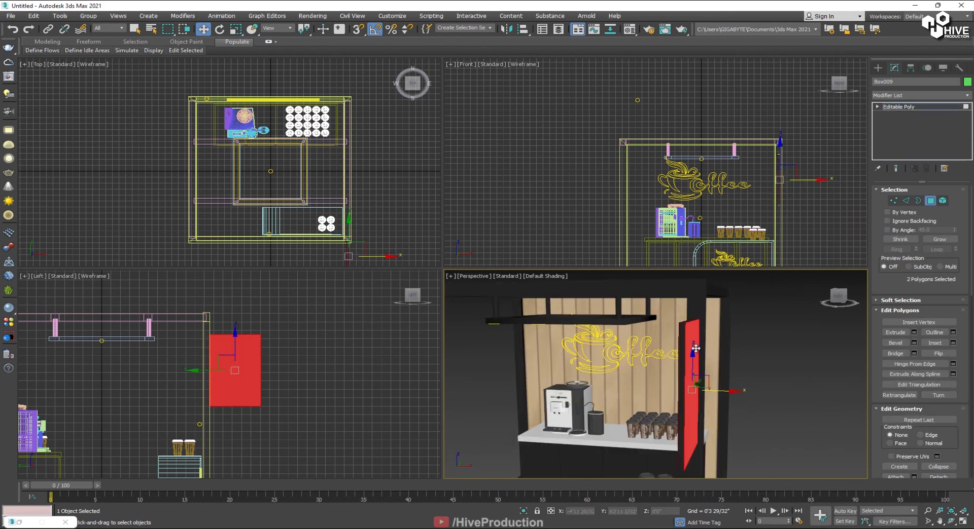
key(m)
click(865, 65)
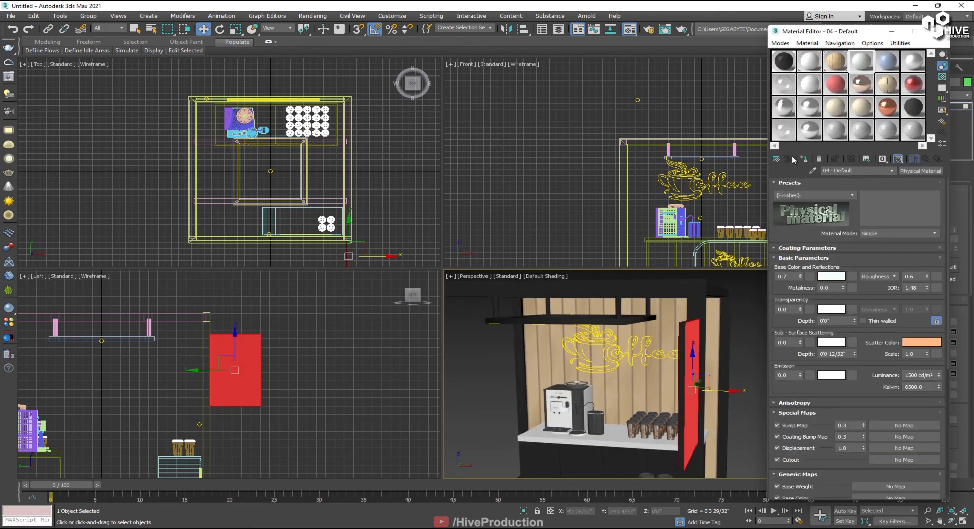
click(776, 159)
double_click(580, 380)
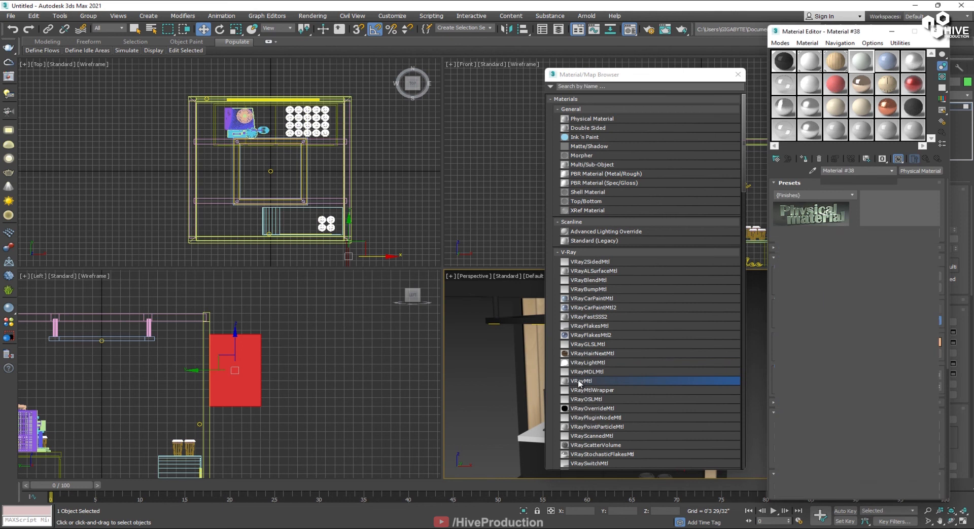
Step: Load the coffee-menu-poster bitmap from the Tex folder as the diffuse map of the sign faces' material and deselect the panel
click(848, 194)
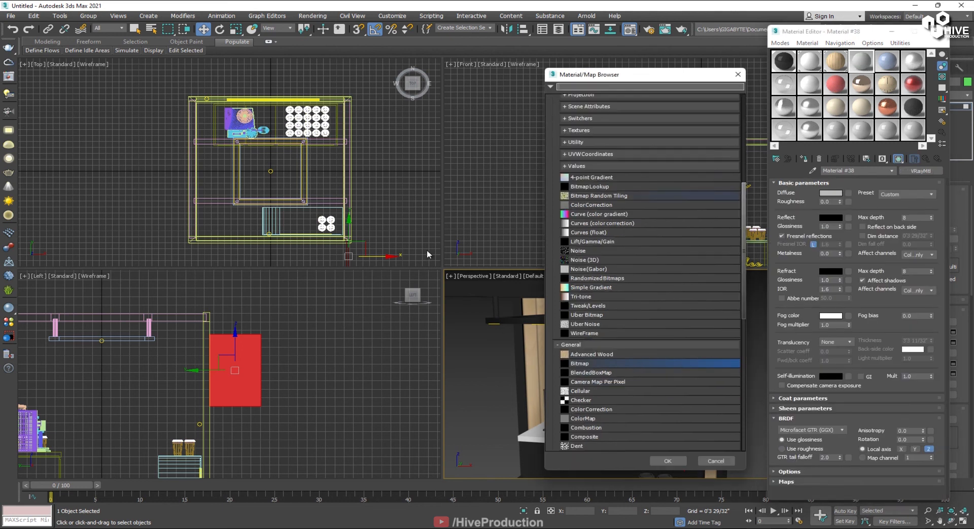
double_click(590, 365)
click(142, 74)
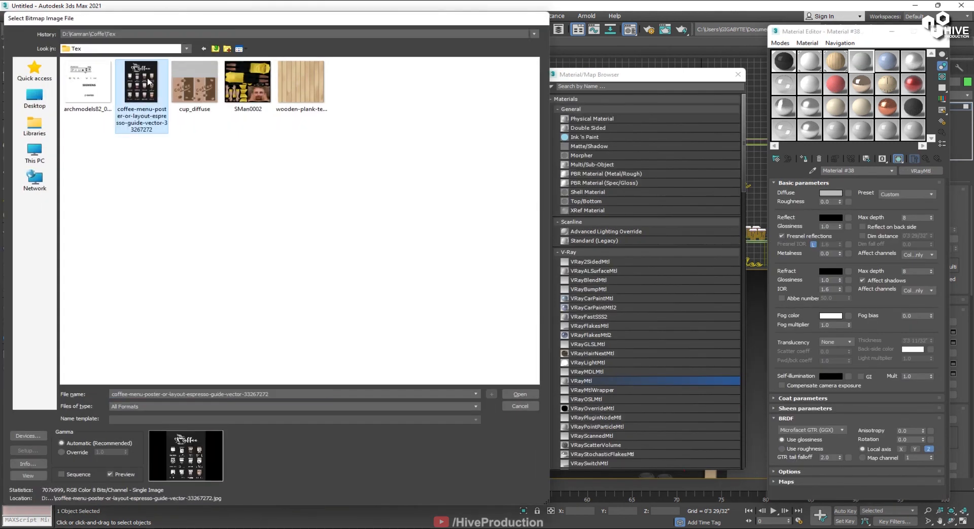
double_click(148, 81)
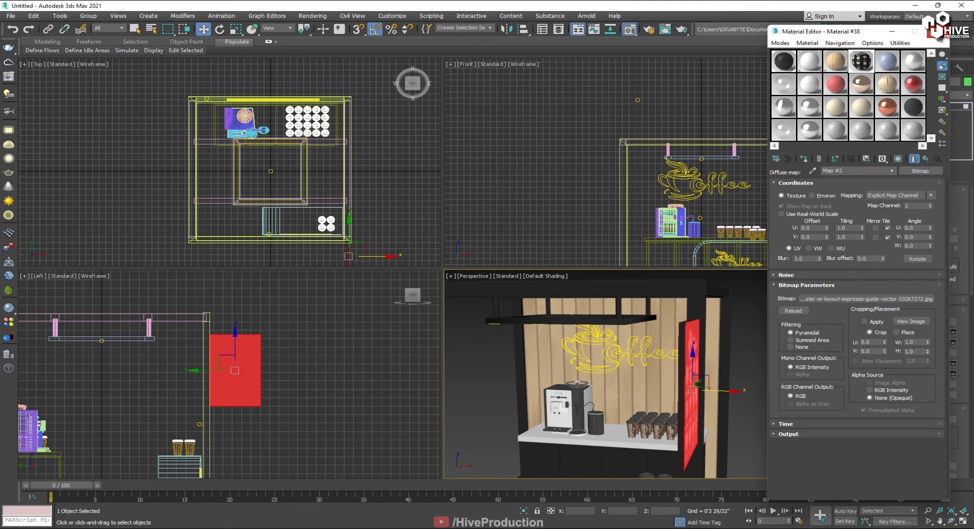
click(938, 32)
click(756, 388)
Step: Set the reflection colour of the wood plank material to a medium grey
alt+middle_drag(749, 391, 668, 433)
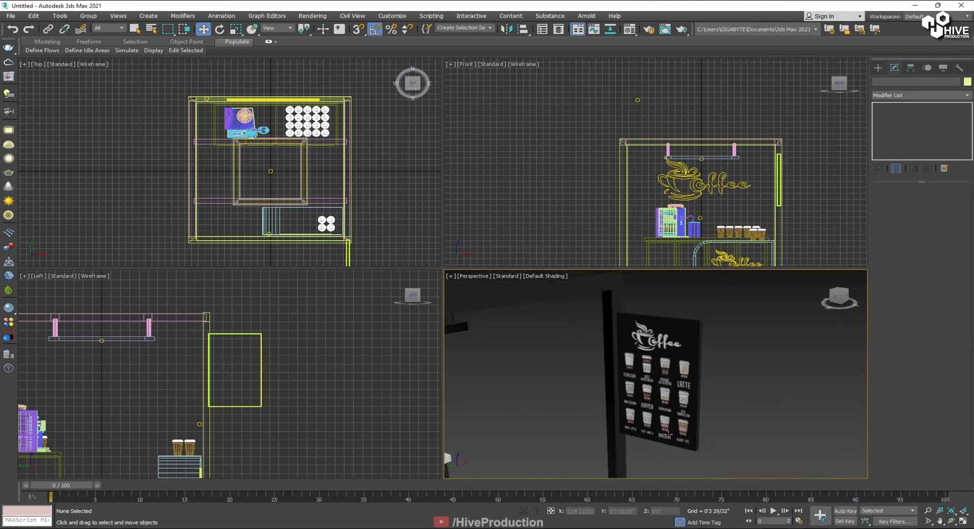
scroll(668, 434, down, 5)
key(alt+w)
alt+middle_drag(436, 355, 452, 371)
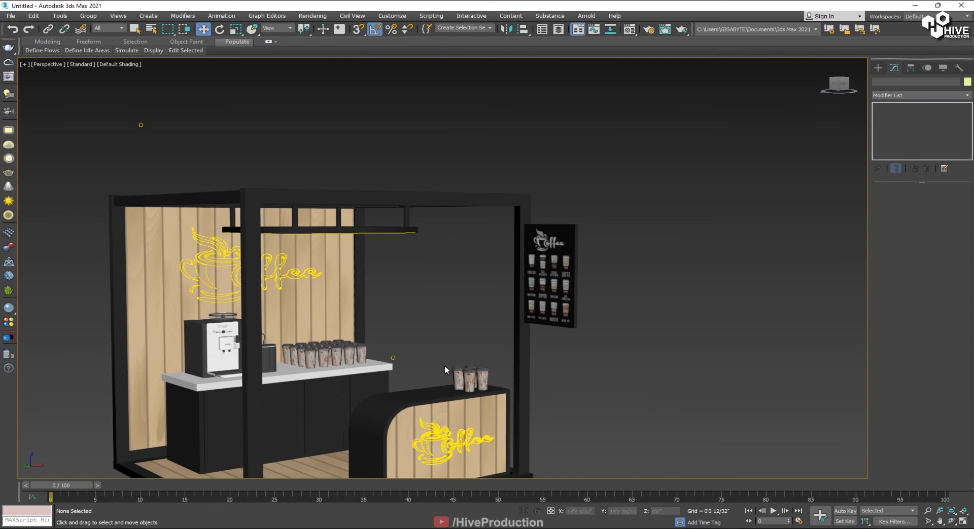
middle_drag(403, 407, 494, 363)
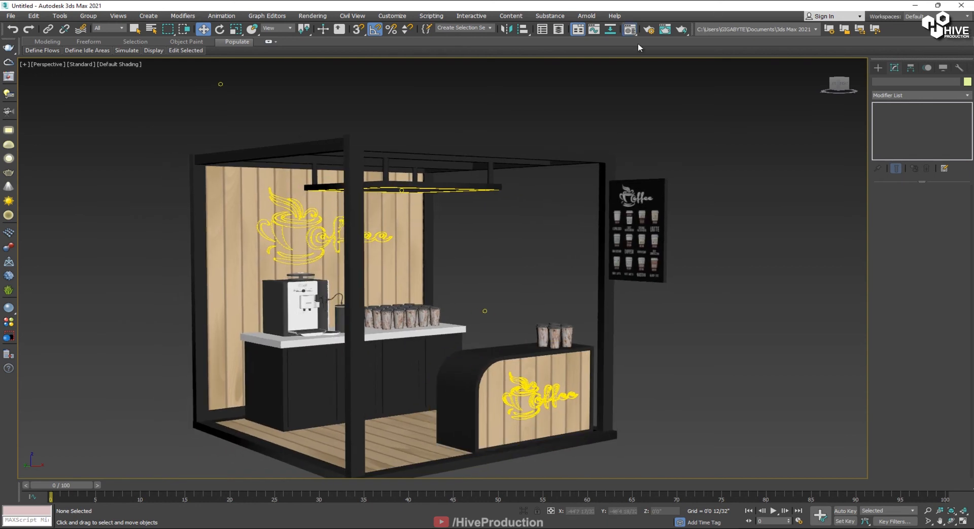
click(630, 29)
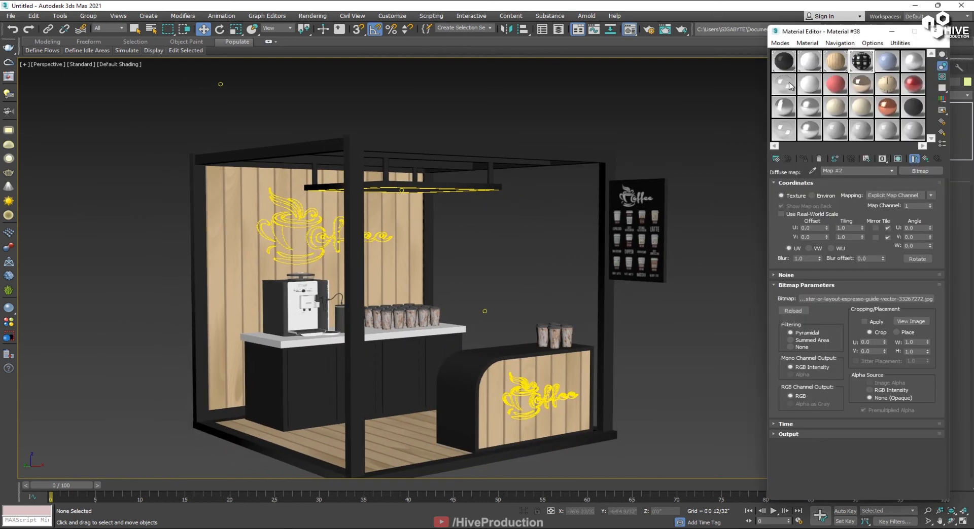
click(925, 159)
click(831, 217)
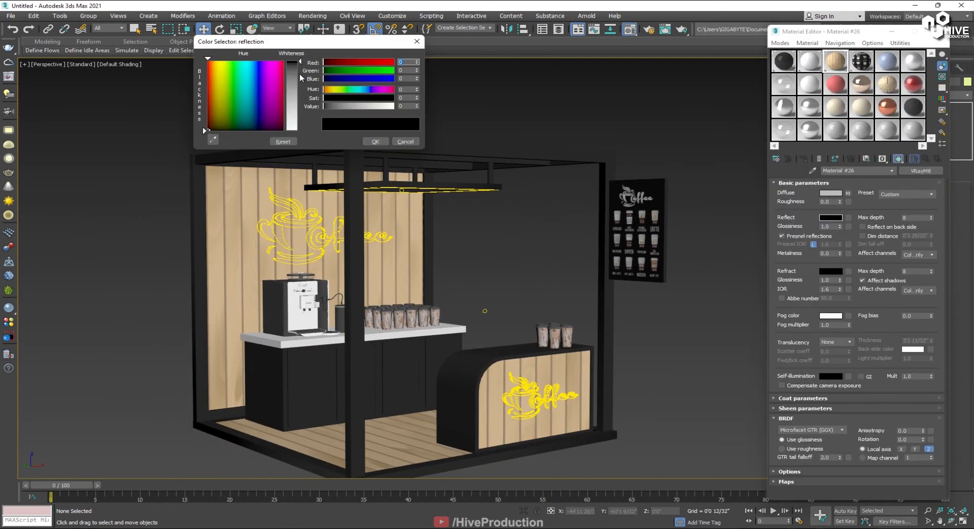
click(371, 142)
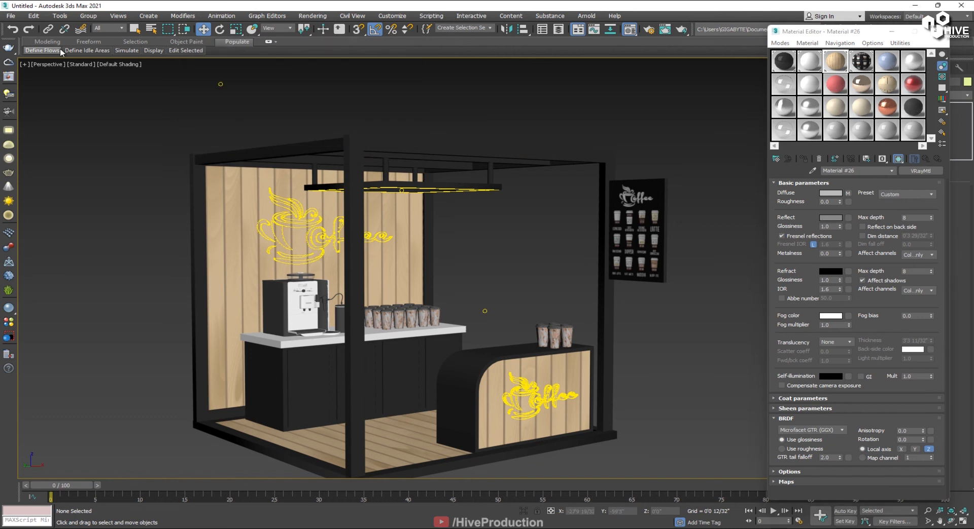
Step: Merge the SMan0002-S figure from coffee_Vendor.max into the scene
click(10, 16)
mouse_move(30, 137)
click(140, 147)
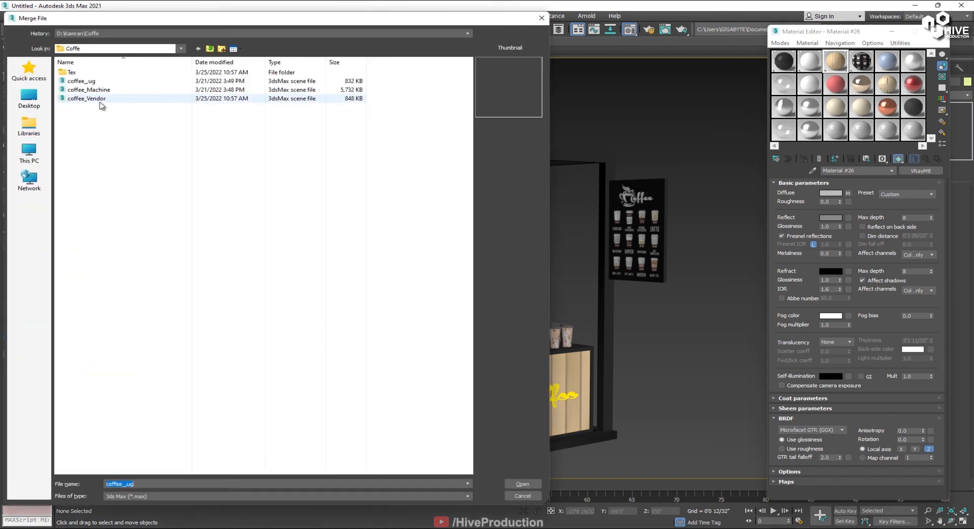
click(88, 89)
double_click(86, 98)
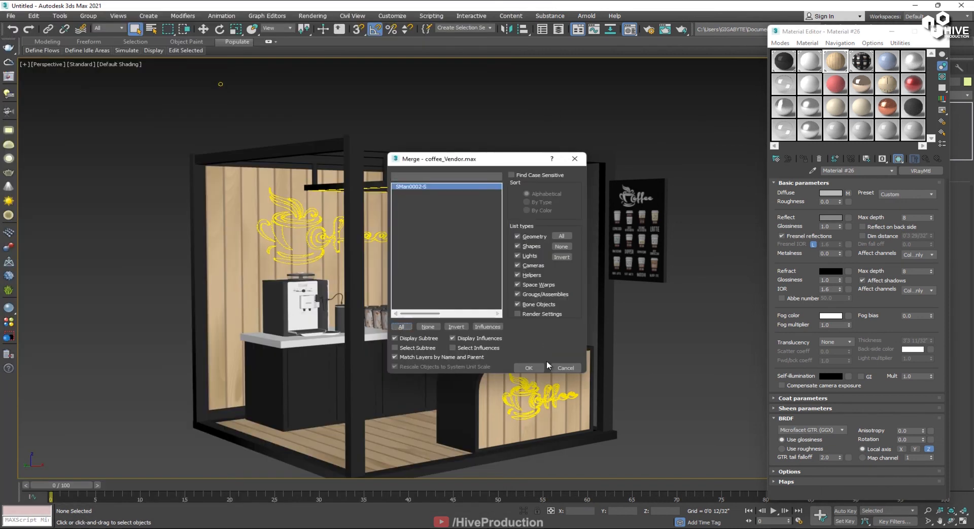
click(533, 371)
click(702, 150)
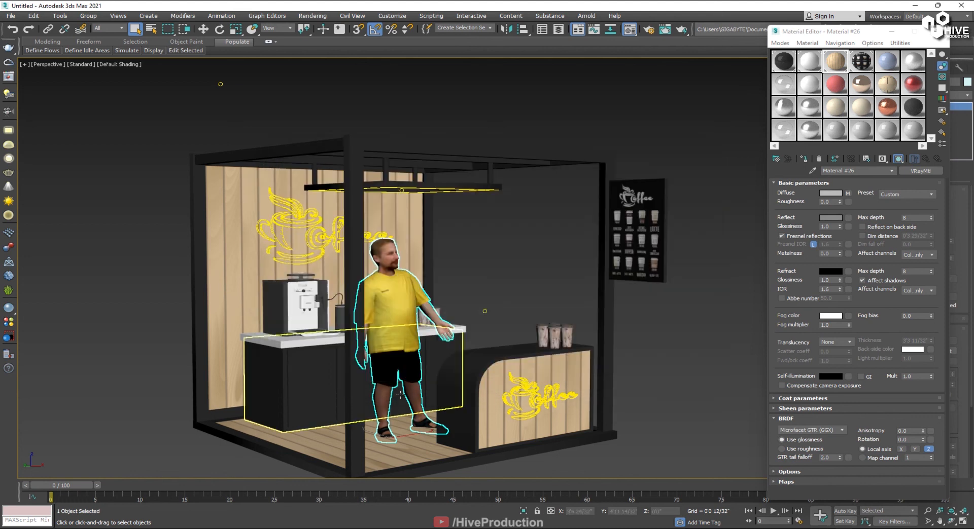
Step: Scale the vendor figure slightly and move it to stand directly behind the curved front counter, beside the cups
key(r)
mouse_move(391, 435)
mouse_down()
mouse_move(390, 449)
mouse_move(387, 434)
mouse_up()
alt+middle_drag(456, 408, 420, 405)
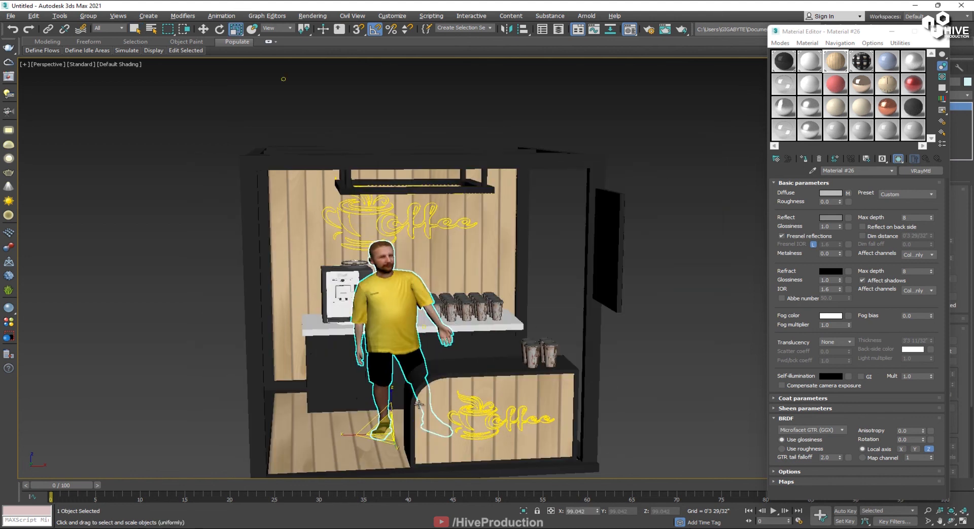
key(w)
drag(390, 426, 466, 409)
key(alt+w)
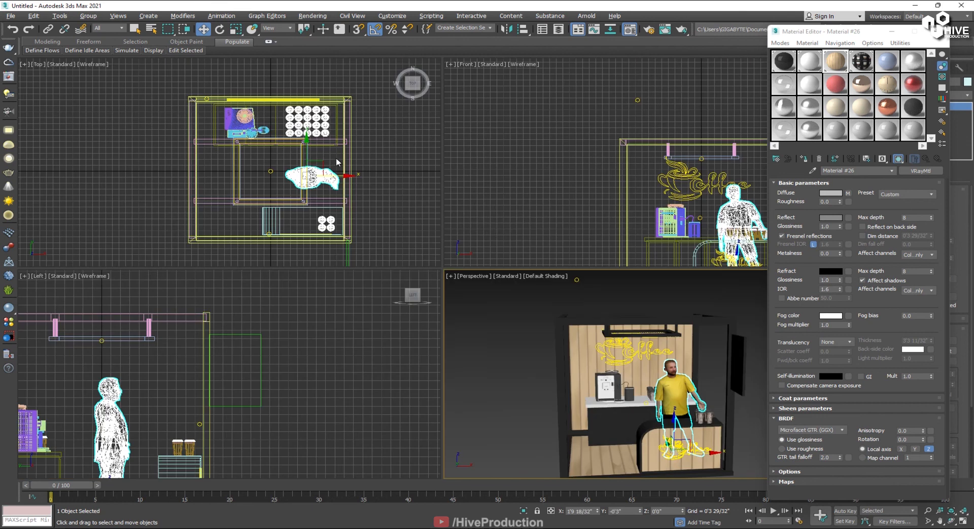
drag(307, 151, 311, 166)
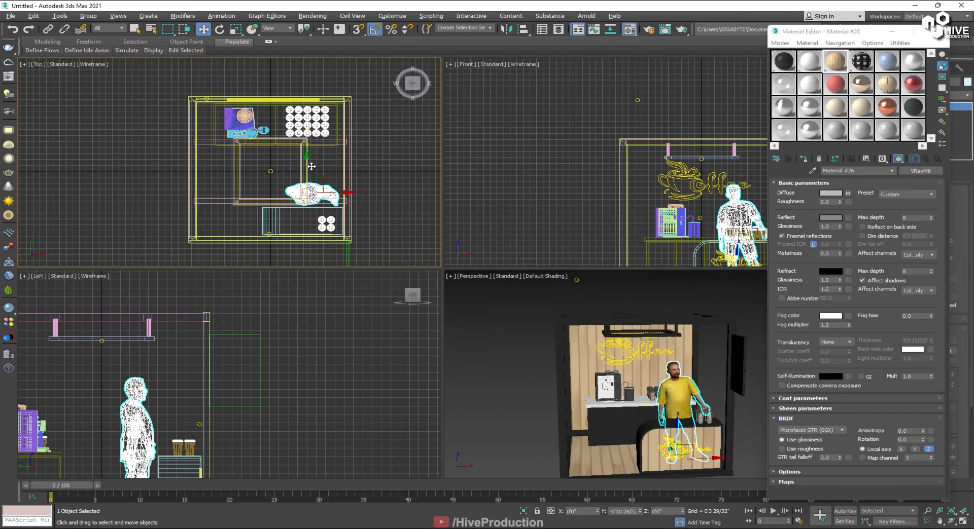
click(490, 399)
key(alt+w)
middle_drag(645, 434, 572, 378)
alt+middle_drag(391, 348, 443, 334)
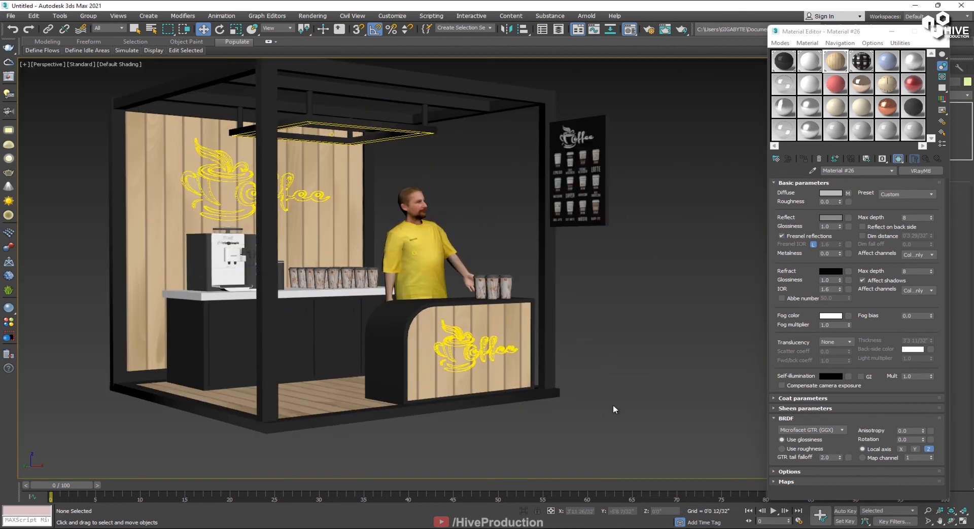
Step: Select every object in the scene and group them all as coffee_Stall
scroll(588, 395, down, 3)
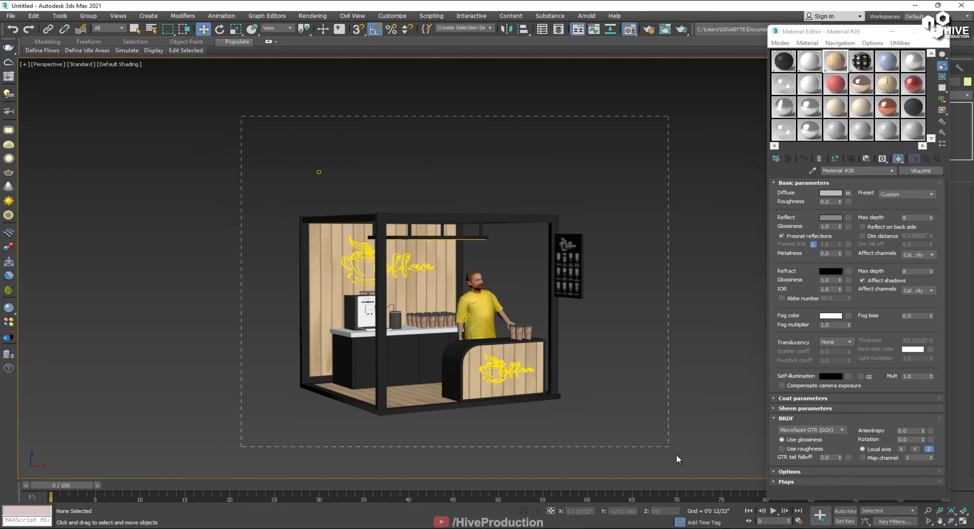
key(ctrl+a)
click(87, 16)
click(94, 25)
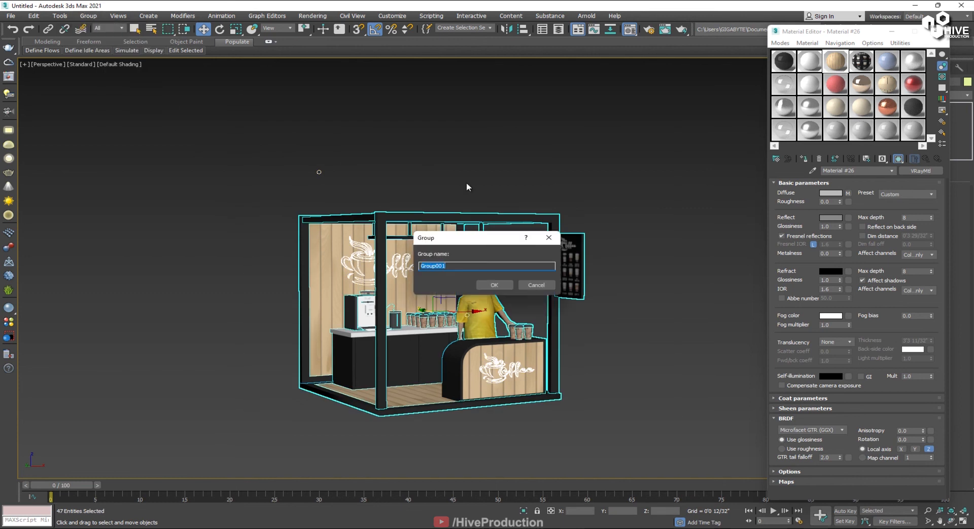
text(coffee_S)
key(Return)
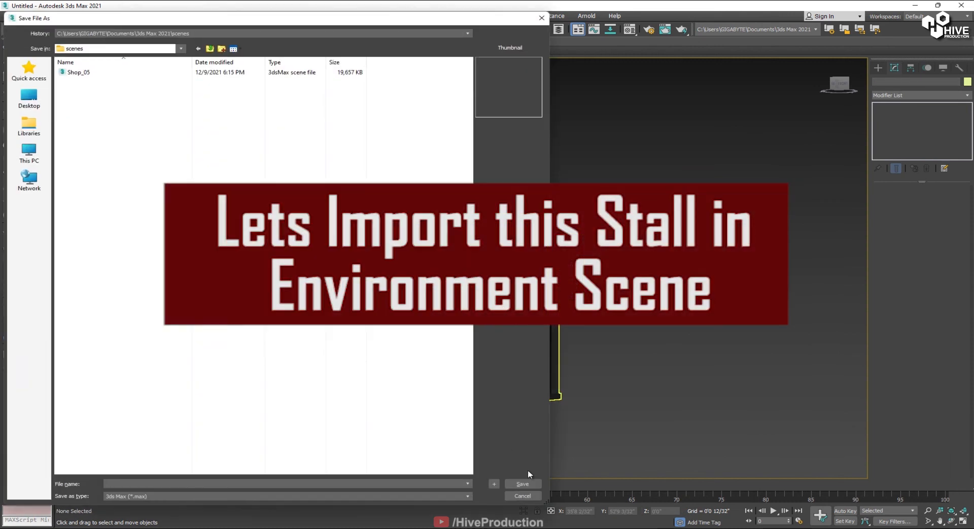
Step: Save the scene as coffee_Stall in the Coffe folder and switch to the gym.max environment scene
click(122, 48)
click(101, 33)
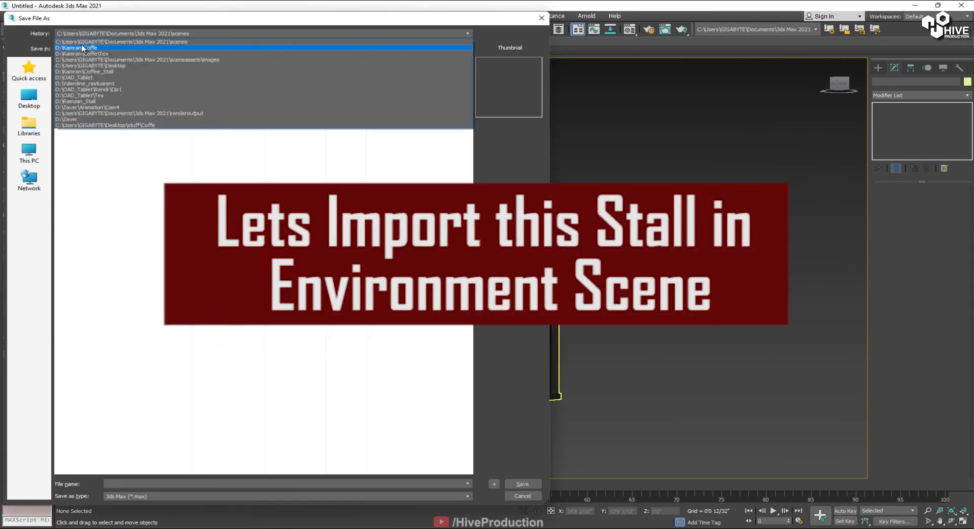
click(82, 48)
text(coffee_Stall)
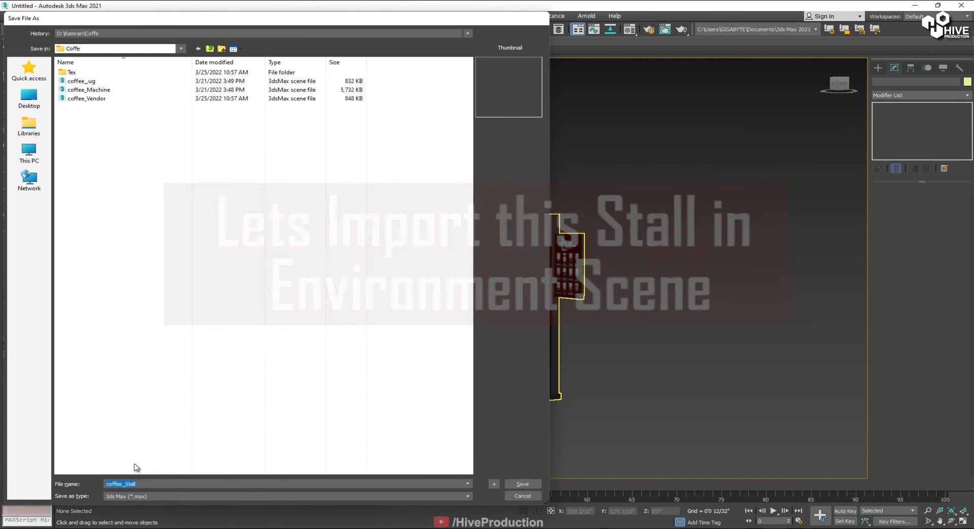
key(Return)
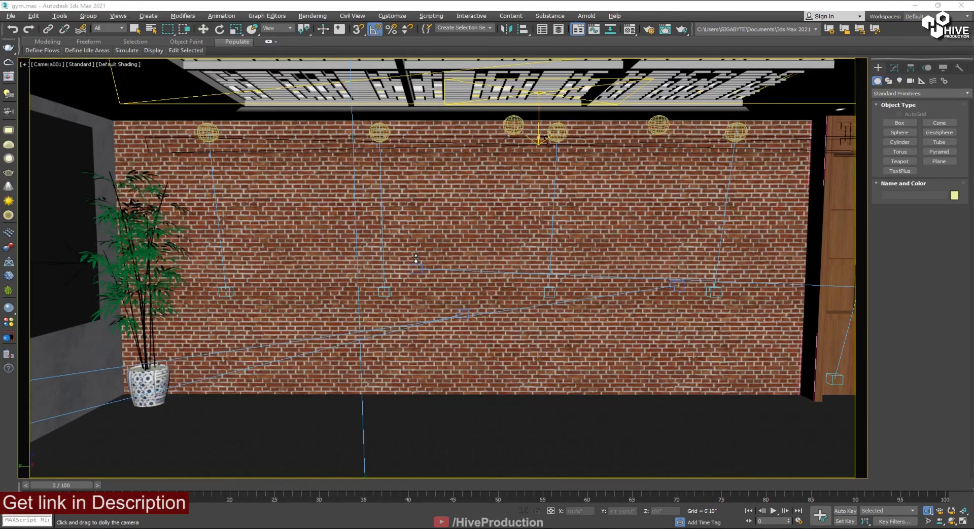
Step: Merge the coffee_Stall group from coffee_Stall.max into the gym scene and dismiss the Scene Converter
click(11, 15)
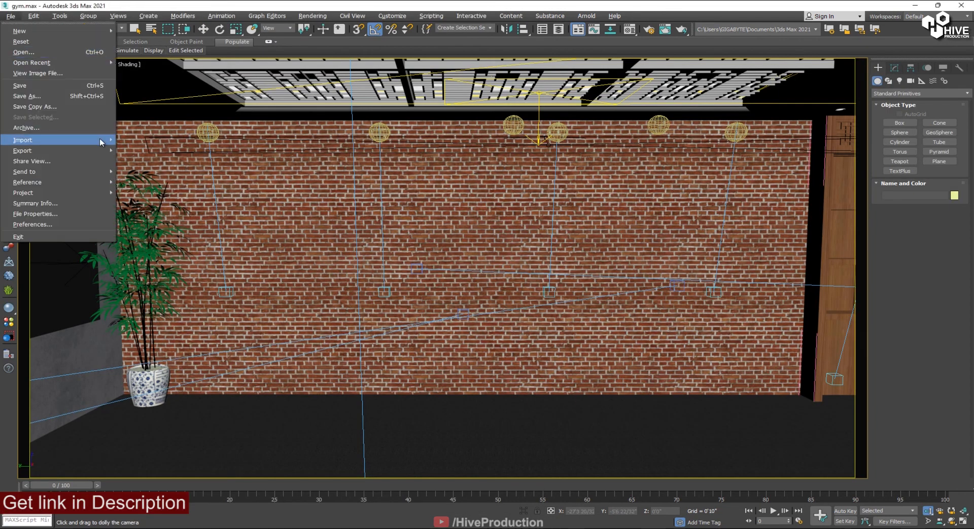
mouse_move(76, 139)
click(142, 152)
click(141, 34)
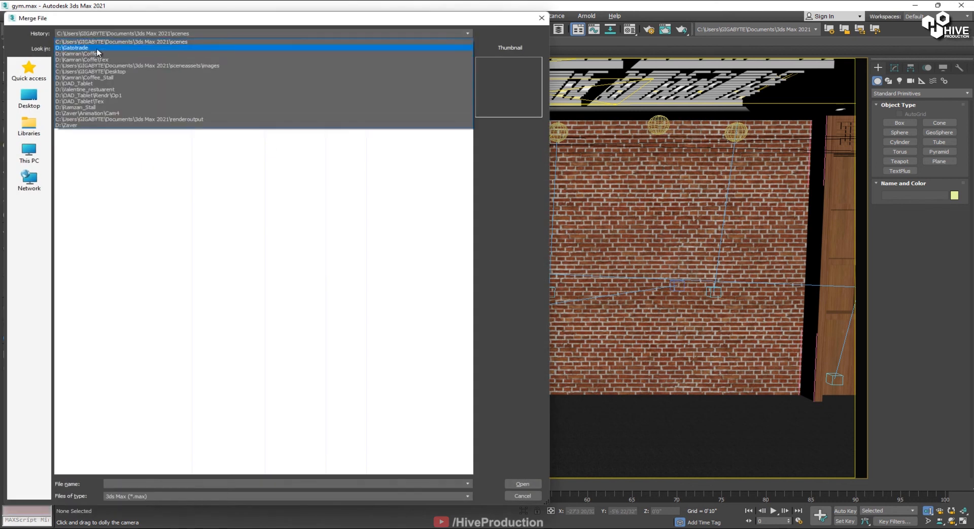
click(97, 49)
click(168, 35)
click(104, 56)
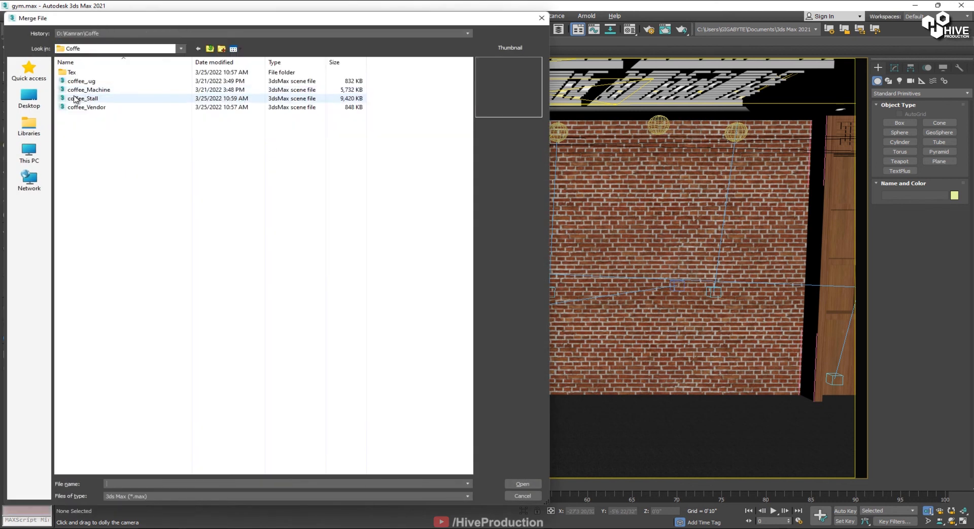
click(89, 107)
double_click(82, 99)
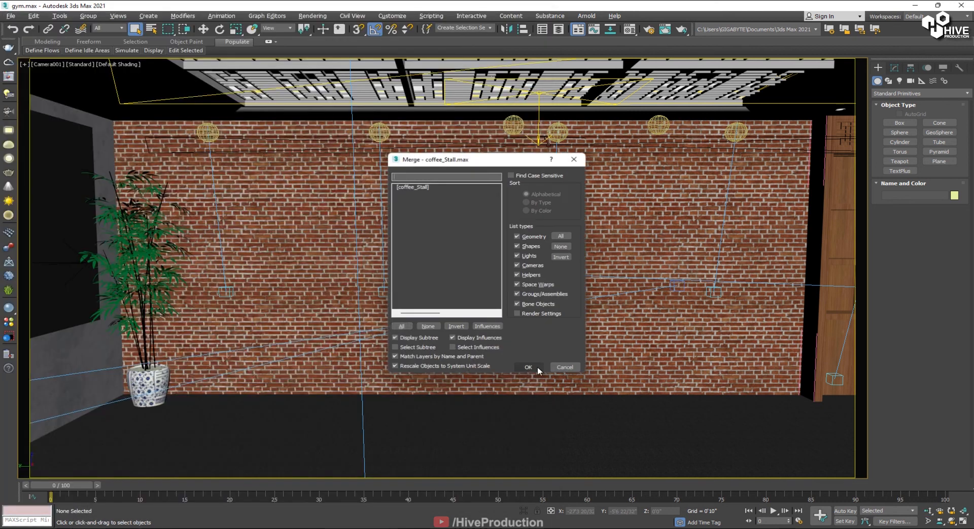
click(528, 368)
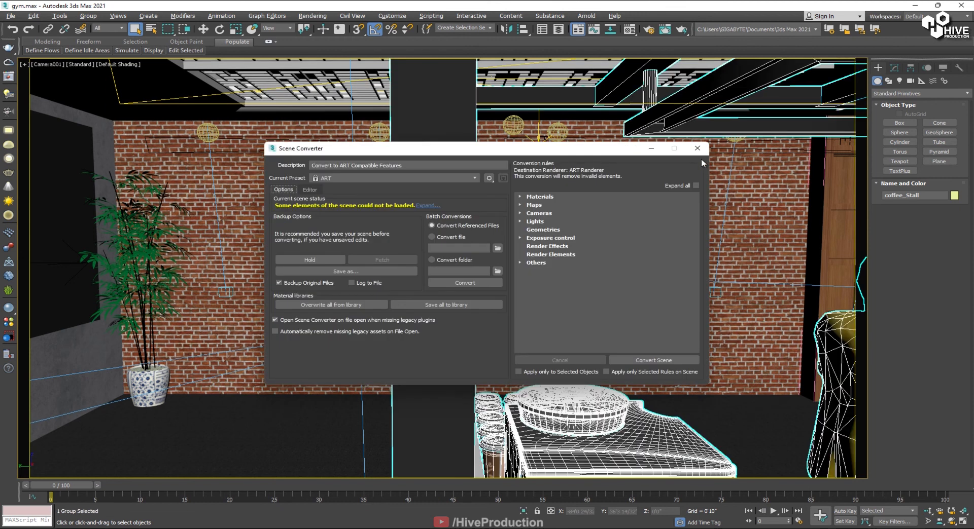
click(699, 147)
Step: Scale the merged stall group to about 87% and move it across the floor plan in front of the brick wall
key(alt+w)
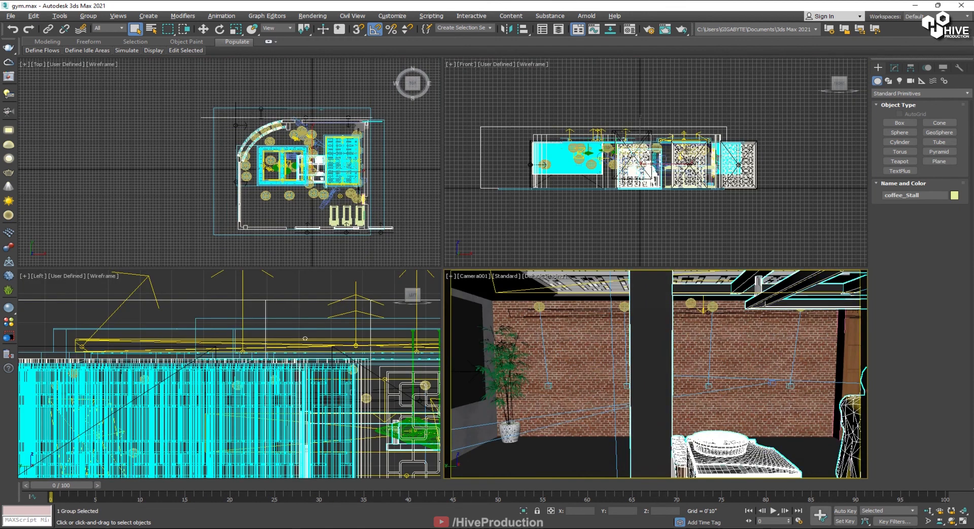
key(w)
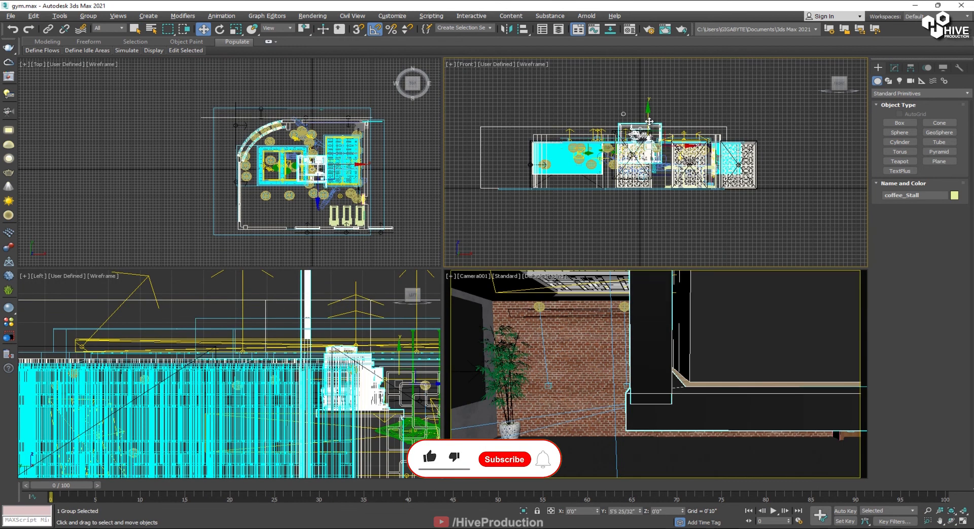
key(r)
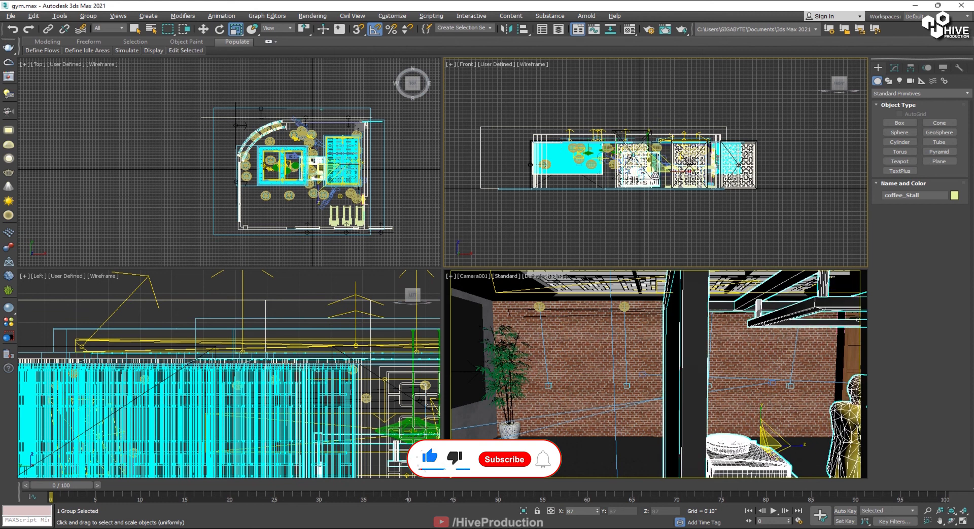
drag(656, 177, 656, 179)
key(w)
middle_drag(350, 166, 250, 167)
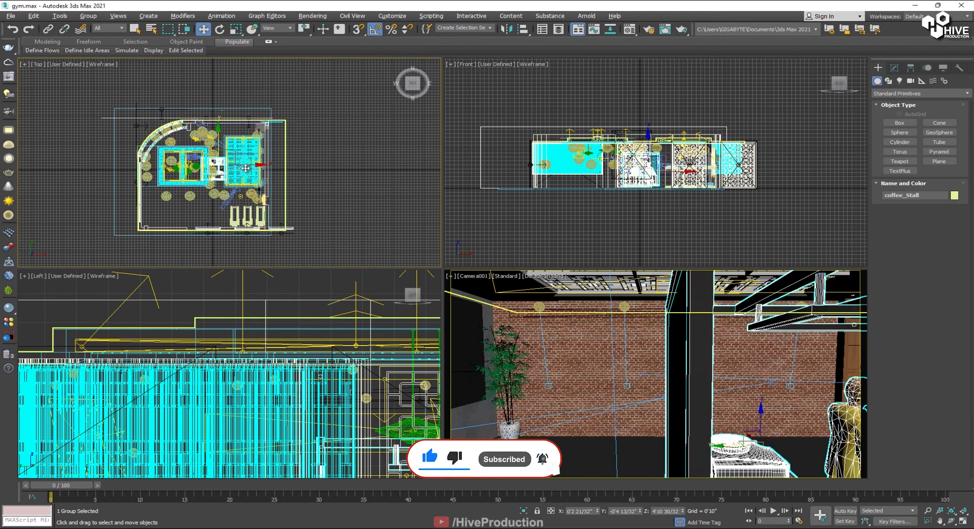
drag(250, 167, 290, 166)
Step: Rotate the stall -90° about the vertical axis so its front faces the camera, and shift it slightly forward from the wall
key(e)
right_click(720, 396)
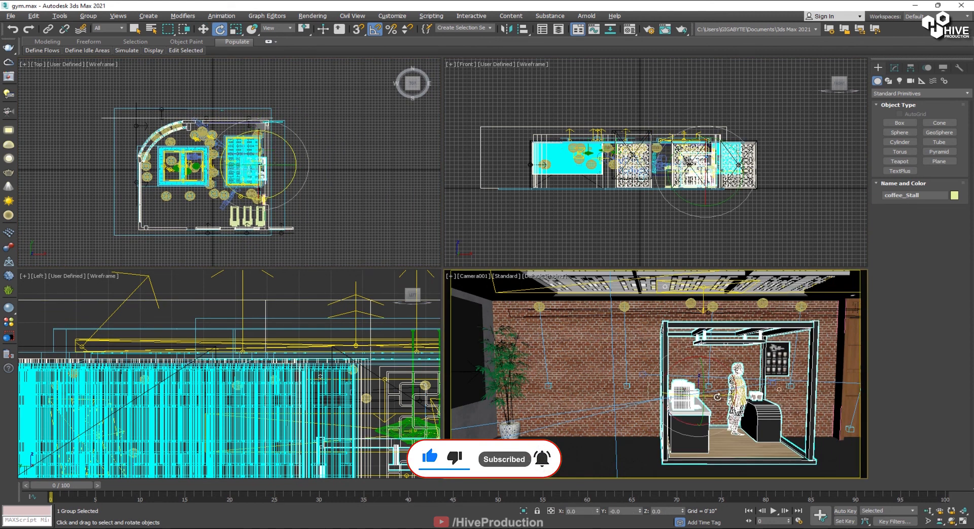
drag(722, 398, 658, 397)
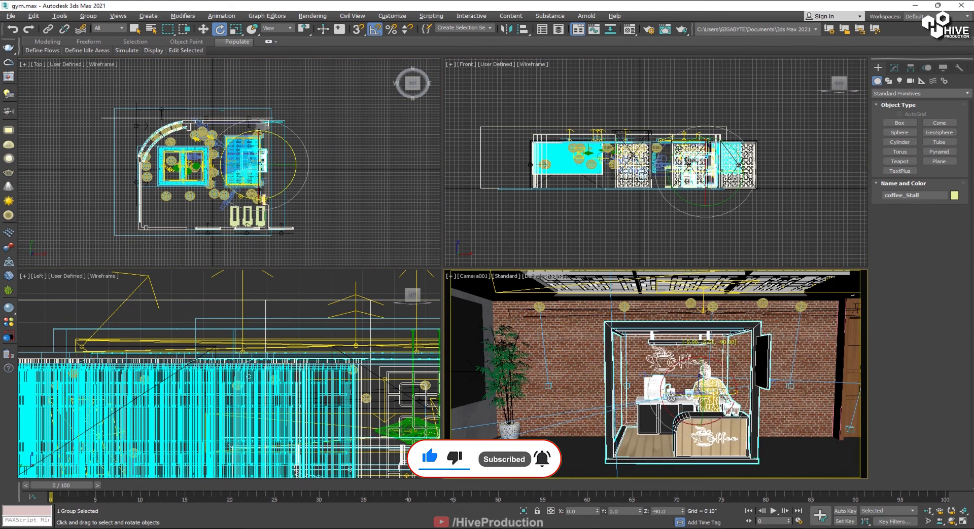
right_click(350, 209)
key(w)
drag(282, 166, 278, 165)
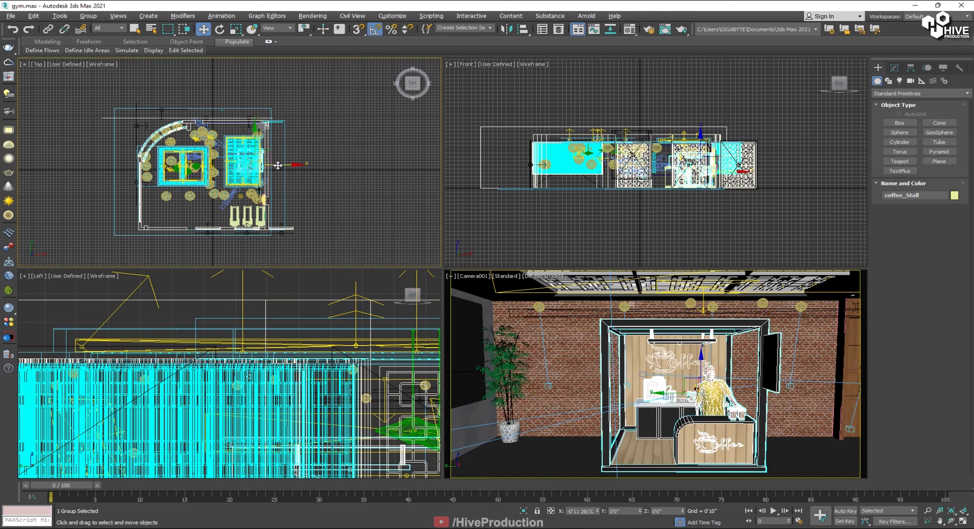
Step: Dolly Camera001 closer to the stall and orbit it to a corner view showing the front counter and menu sign
key(alt+w)
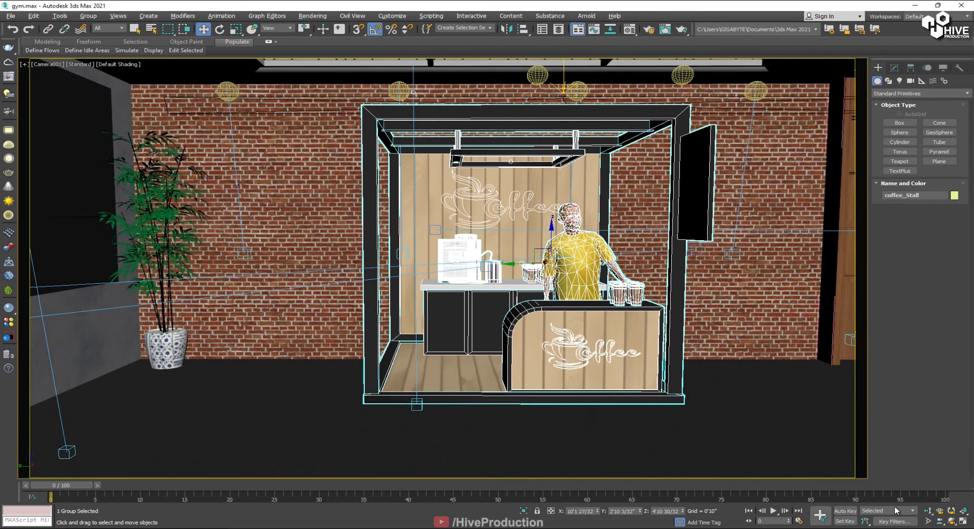
click(927, 511)
drag(610, 335, 610, 316)
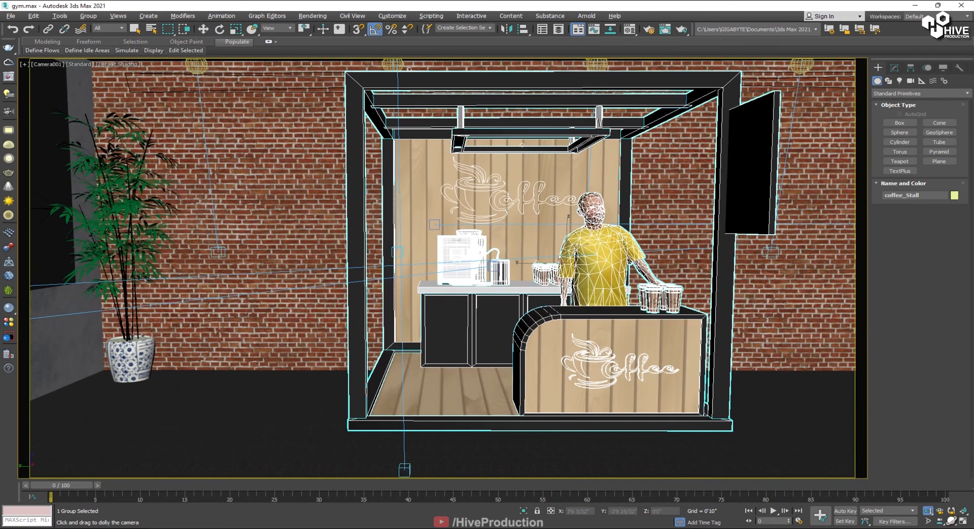
alt+middle_drag(630, 373, 649, 372)
drag(653, 372, 654, 371)
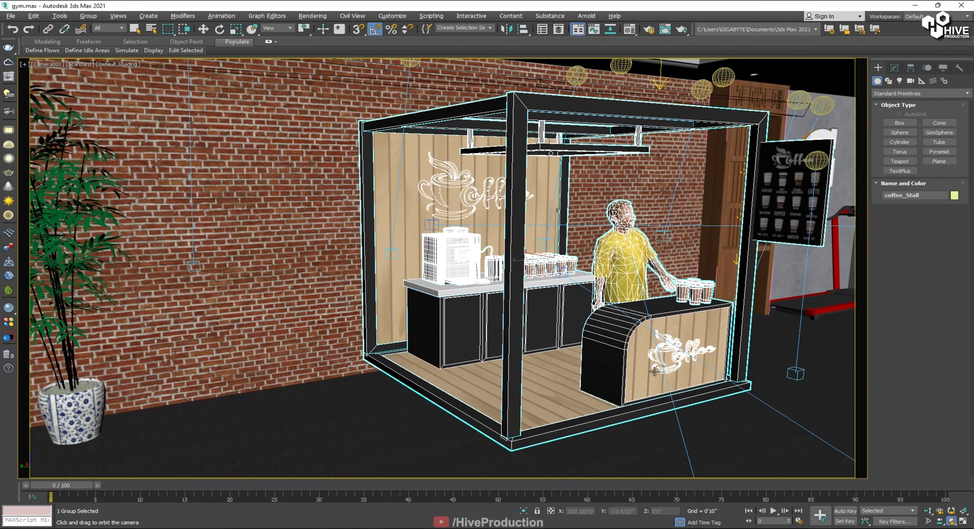
Step: Delete the white wall object and the red treadmill behind the menu sign
key(w)
click(823, 132)
key(Delete)
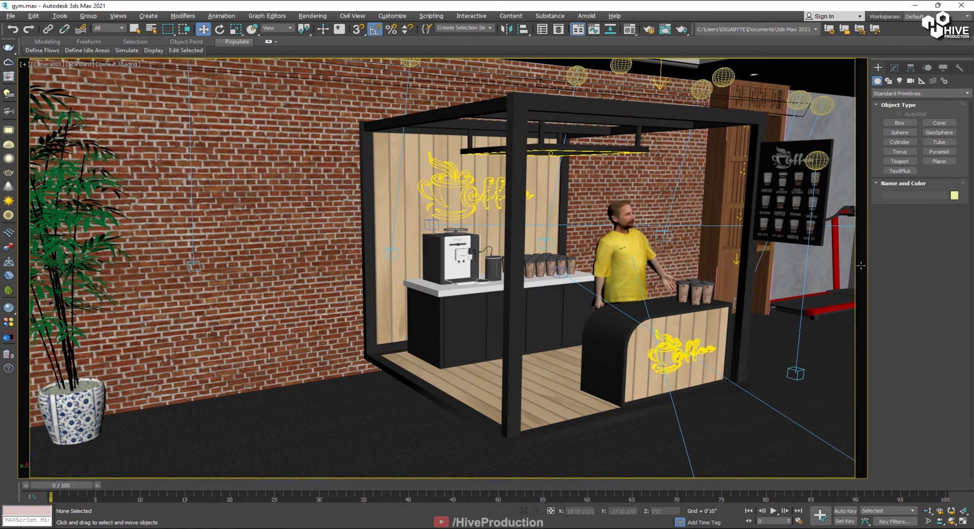
click(838, 264)
key(Delete)
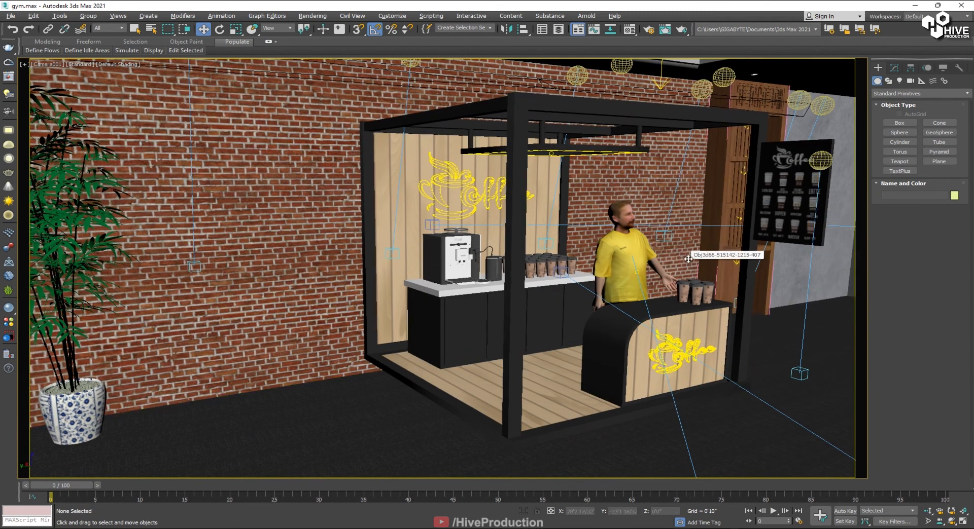
Step: Move the coffee stall group horizontally away from the brick wall within the camera view
middle_drag(631, 257, 639, 261)
click(639, 261)
drag(533, 266, 498, 265)
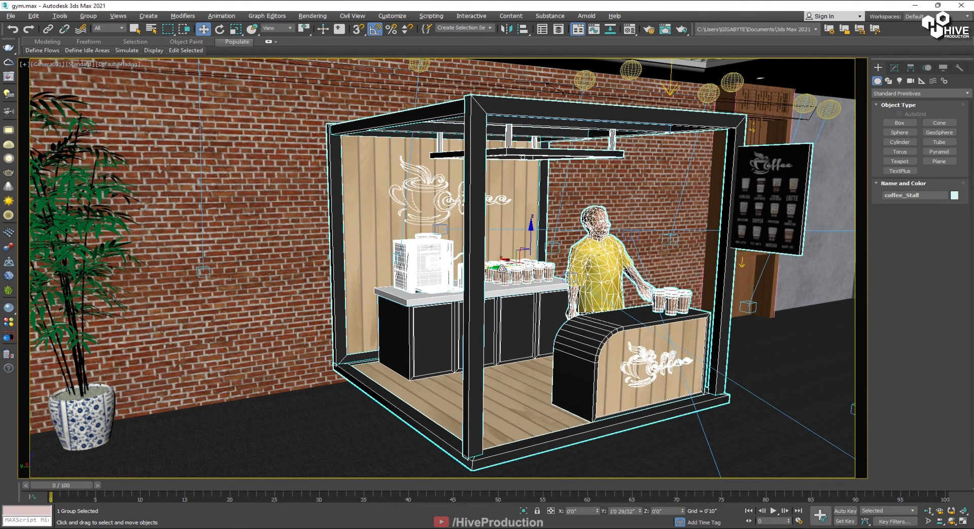
Step: Resize the potted plant and place it at the stall's rear corner beside the coffee machine end of the back counter
click(75, 412)
key(r)
drag(66, 305, 366, 257)
key(w)
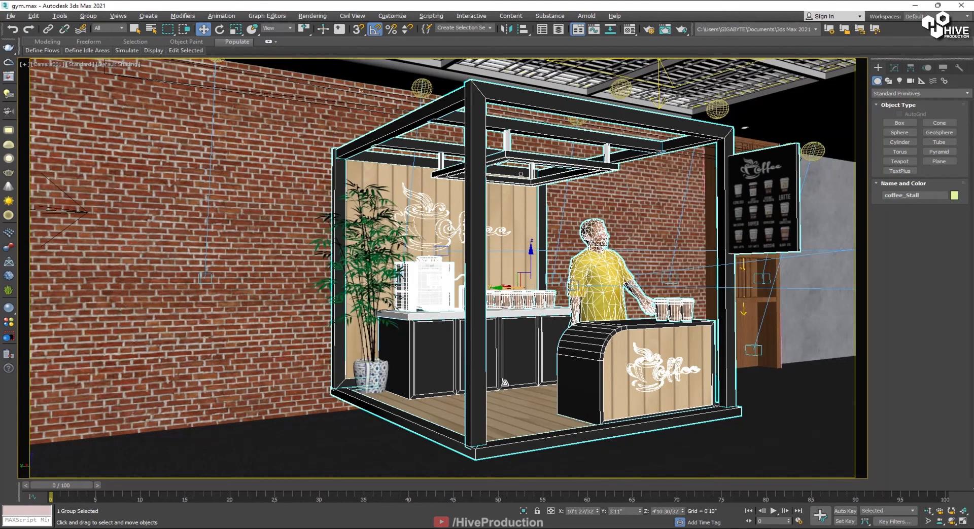
Step: Enlarge the stall and potted plant together slightly and lower them towards the floor
ctrl+click(371, 365)
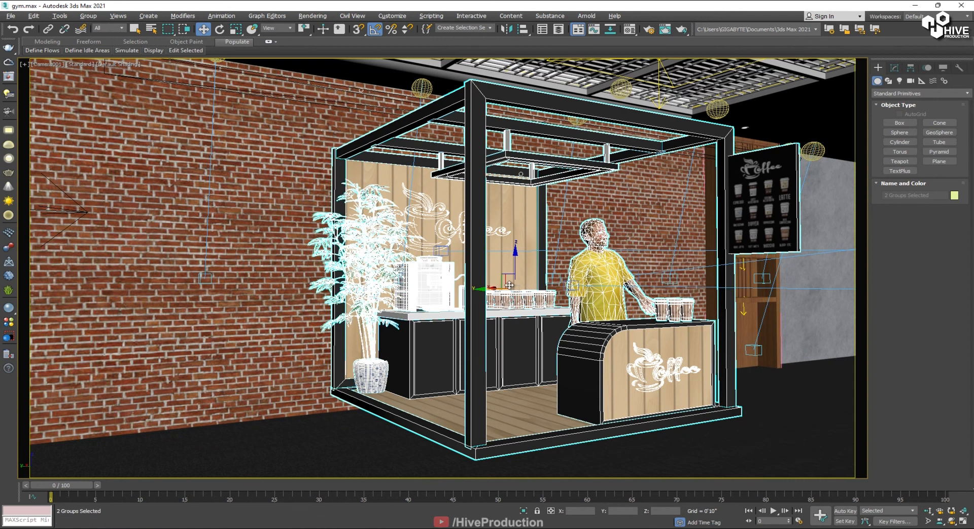
key(r)
drag(516, 298, 516, 293)
key(w)
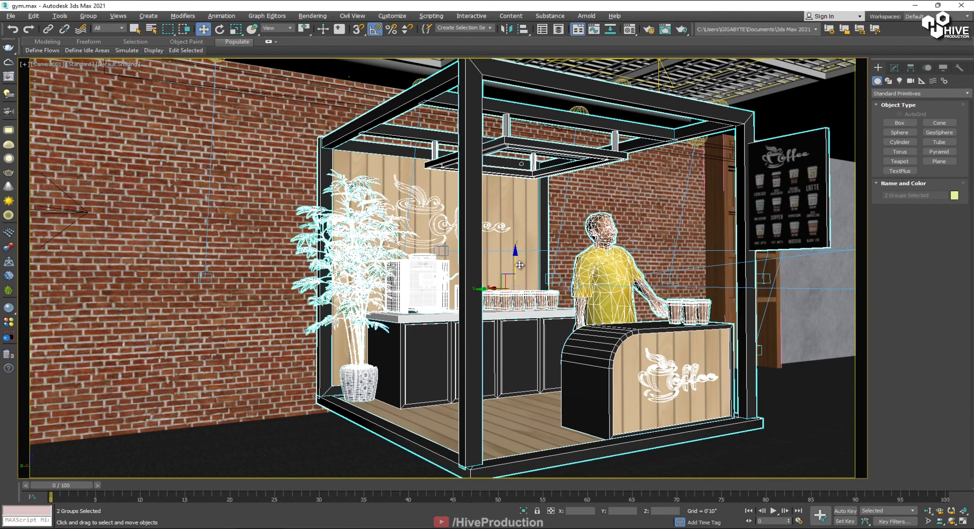
mouse_move(520, 261)
mouse_down()
mouse_move(521, 284)
mouse_move(520, 273)
mouse_up()
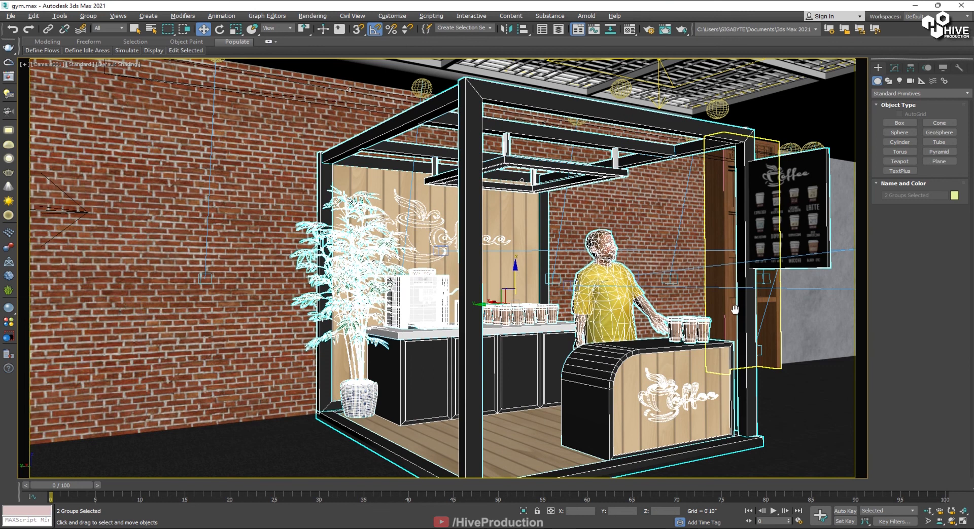
Step: Pan the camera to frame the whole stall with its menu sign and render the view with V-Ray
middle_drag(674, 277, 875, 426)
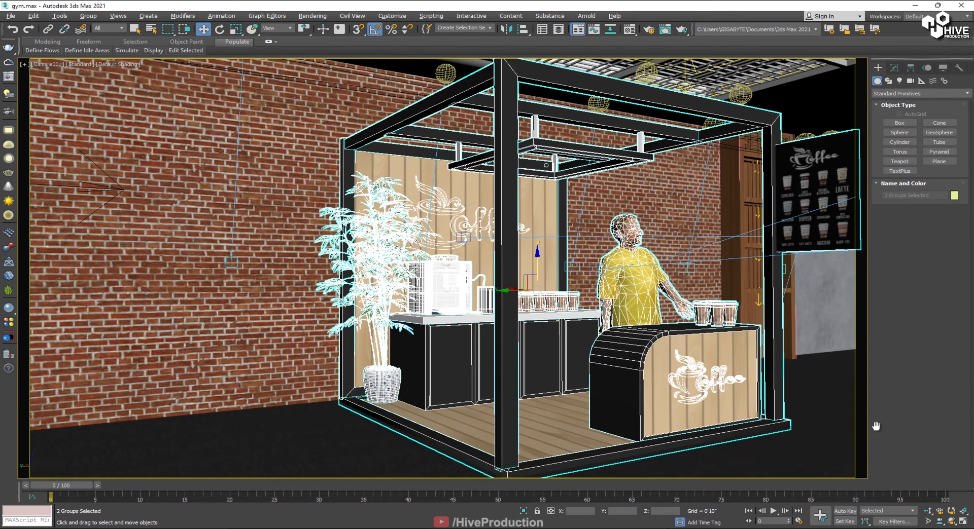
middle_drag(869, 491, 842, 461)
key(shift+q)
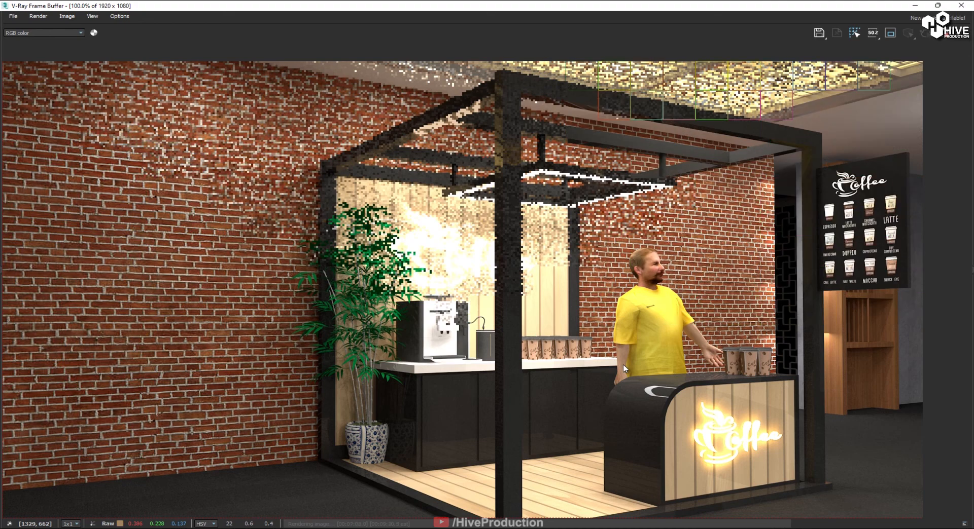
middle_drag(646, 92, 657, 96)
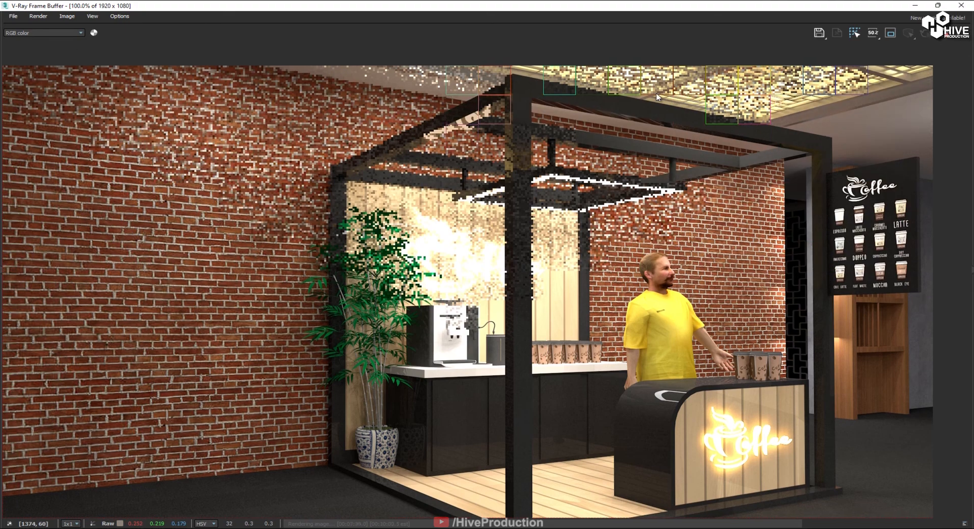